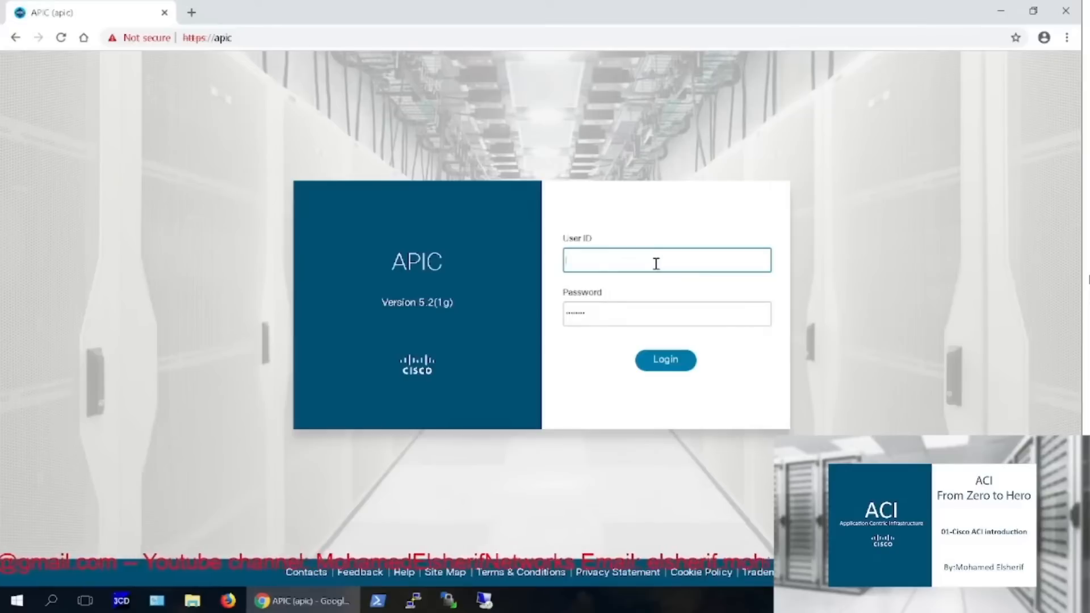
Log in to the APIC controller as admin with the account password
{"action": "key", "text": "Tab"}
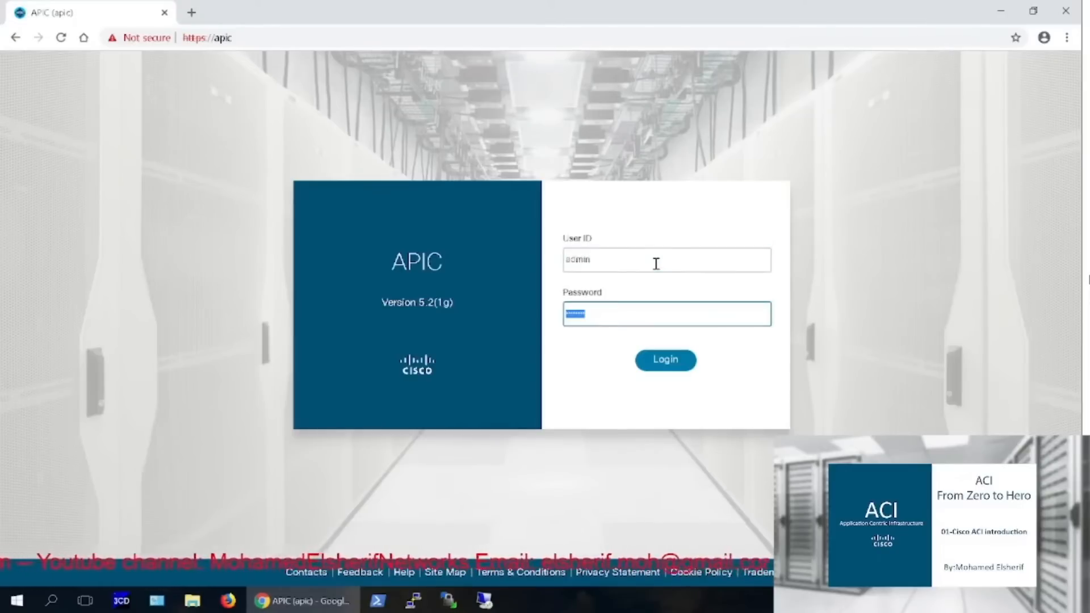
{"action": "type", "text": "•••••••"}
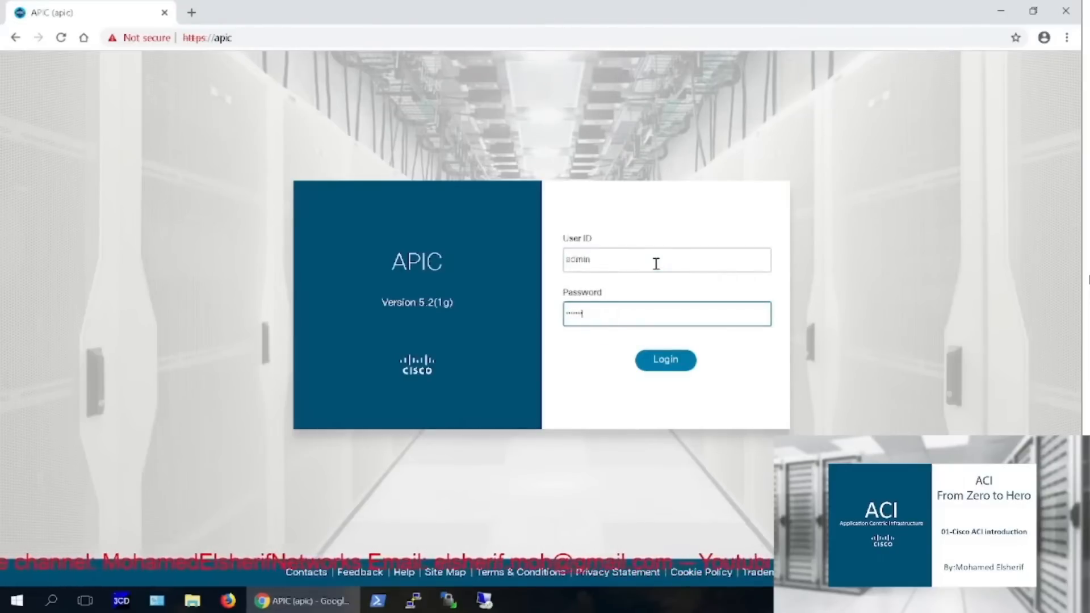
{"action": "key", "text": "Return"}
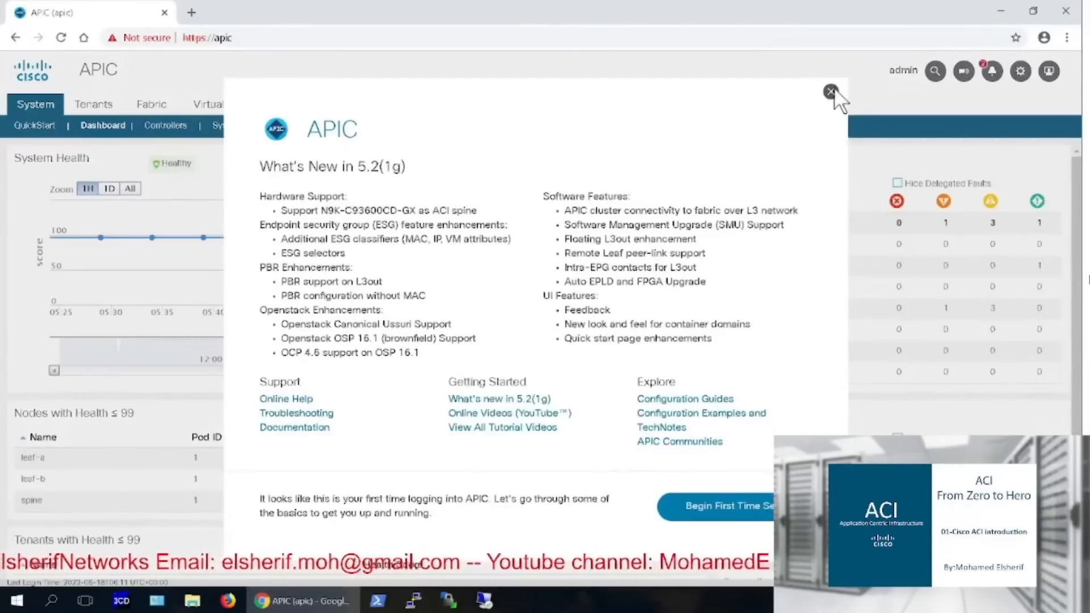
Dismiss What's New, go to Virtual Networking > VMware, and bring up the VMware folder's actions
{"action": "left_click", "coordinate": [831, 92]}
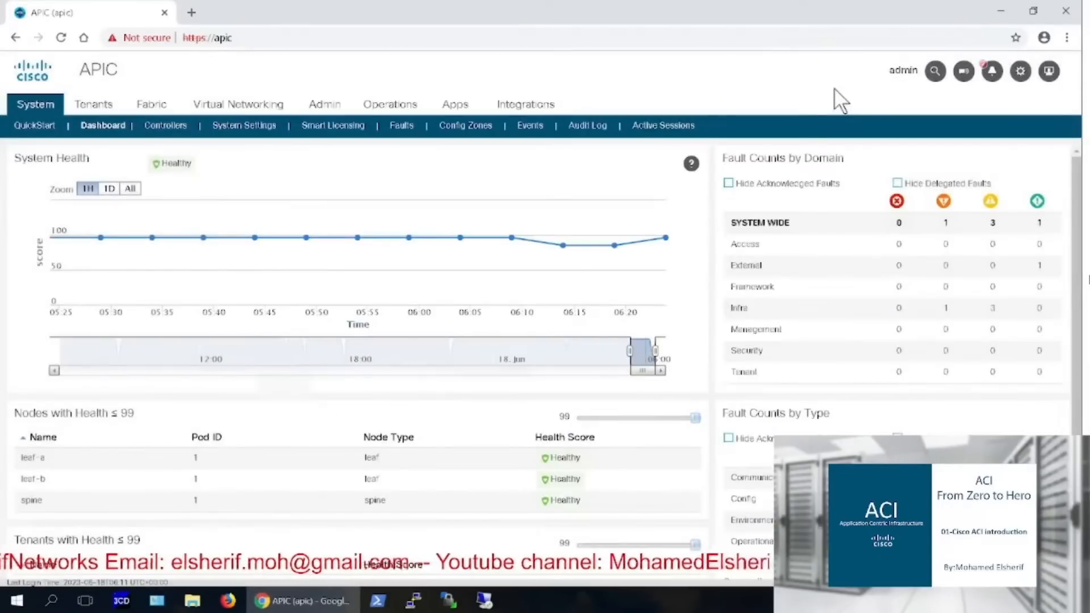
{"action": "left_click", "coordinate": [206, 113]}
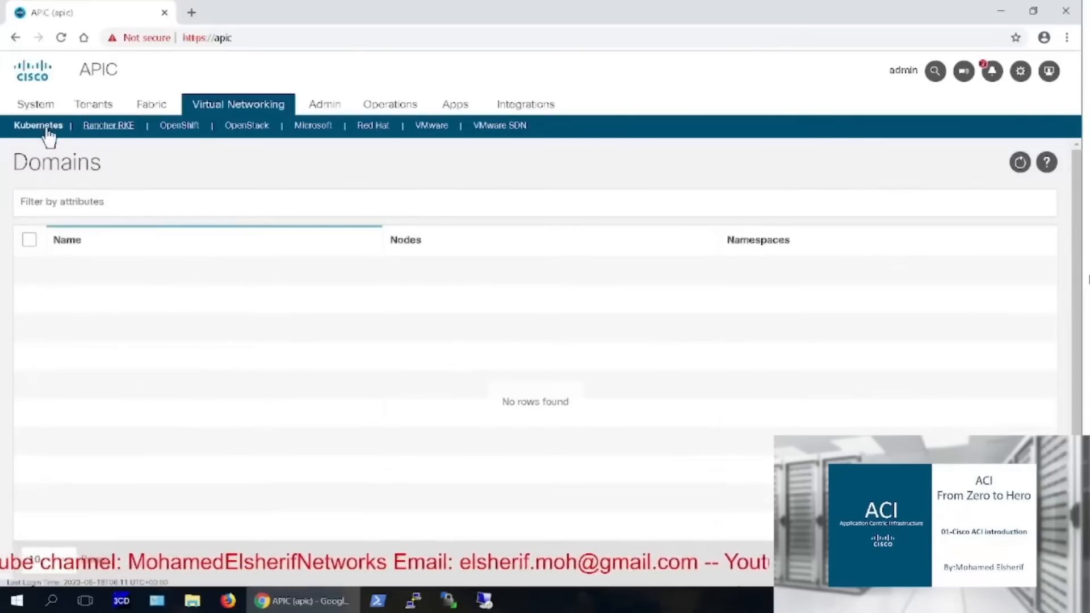
{"action": "left_click", "coordinate": [434, 128]}
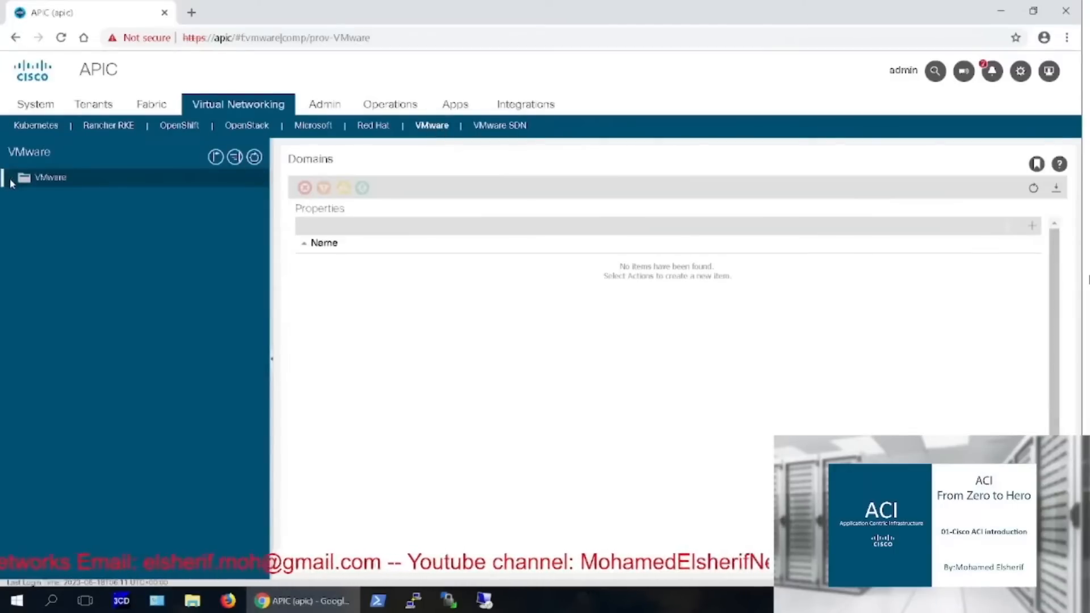
{"action": "right_click", "coordinate": [38, 179]}
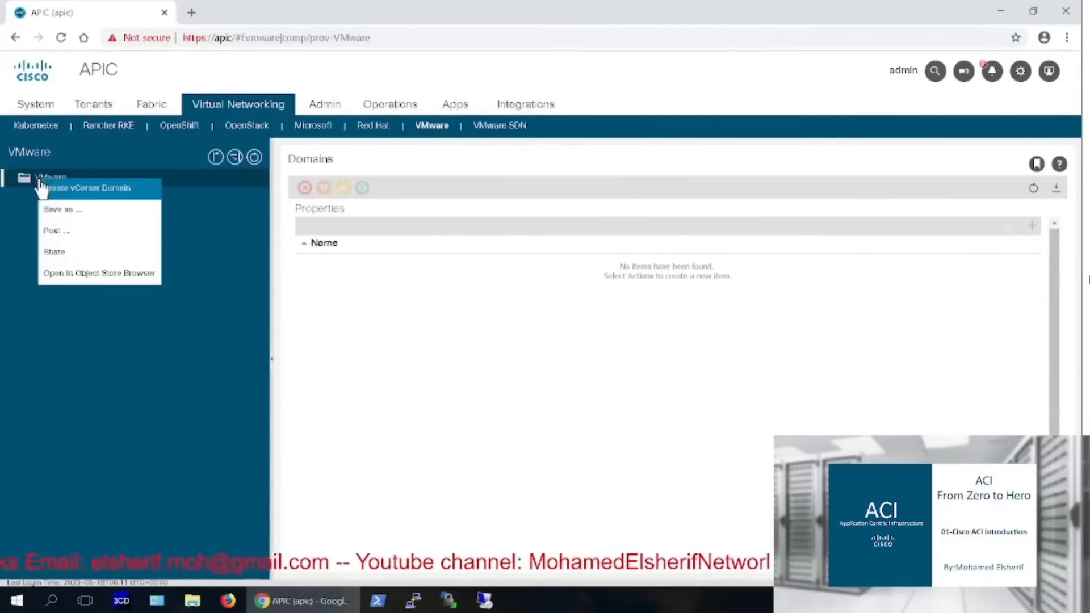
Start vCenter domain VM_ACI_Switch with attachable entity profile HOST_AAEP, then open the VLAN pool list
{"action": "left_click", "coordinate": [97, 193]}
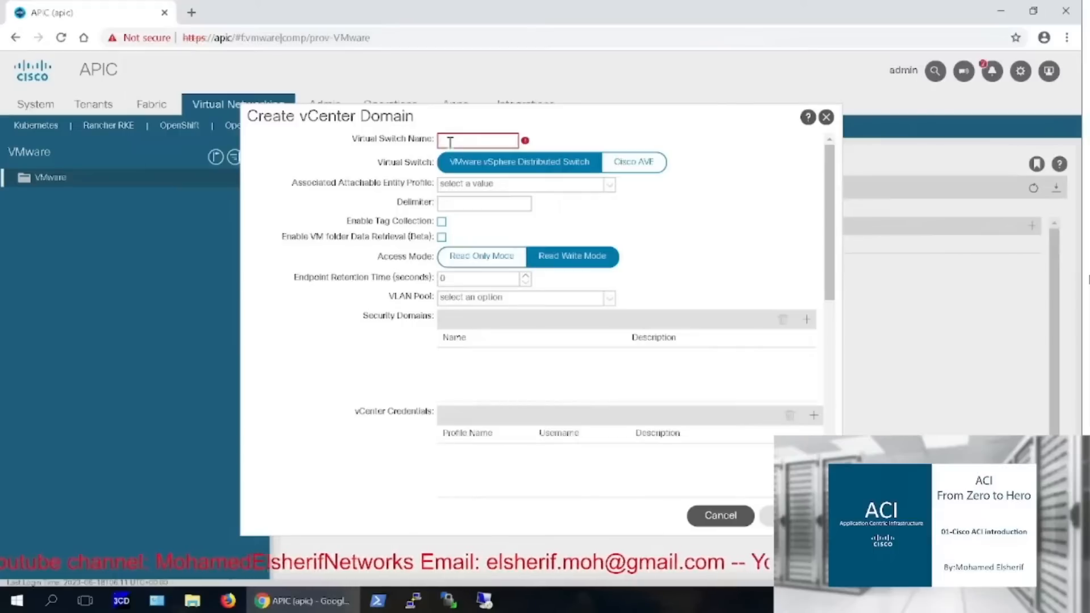
{"action": "type", "text": "VM"}
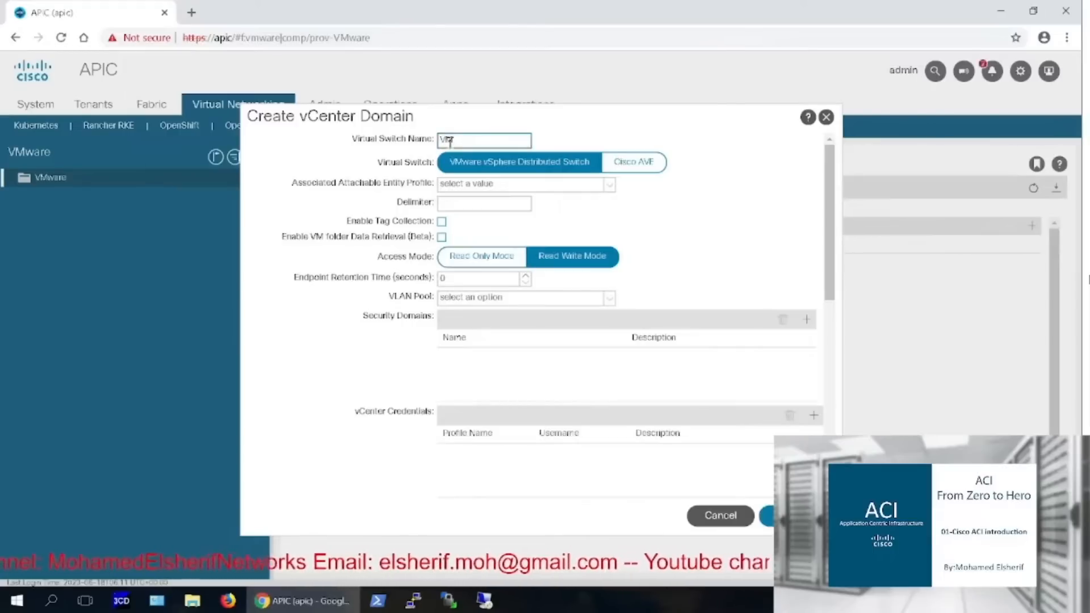
{"action": "type", "text": "_ACI_Switch"}
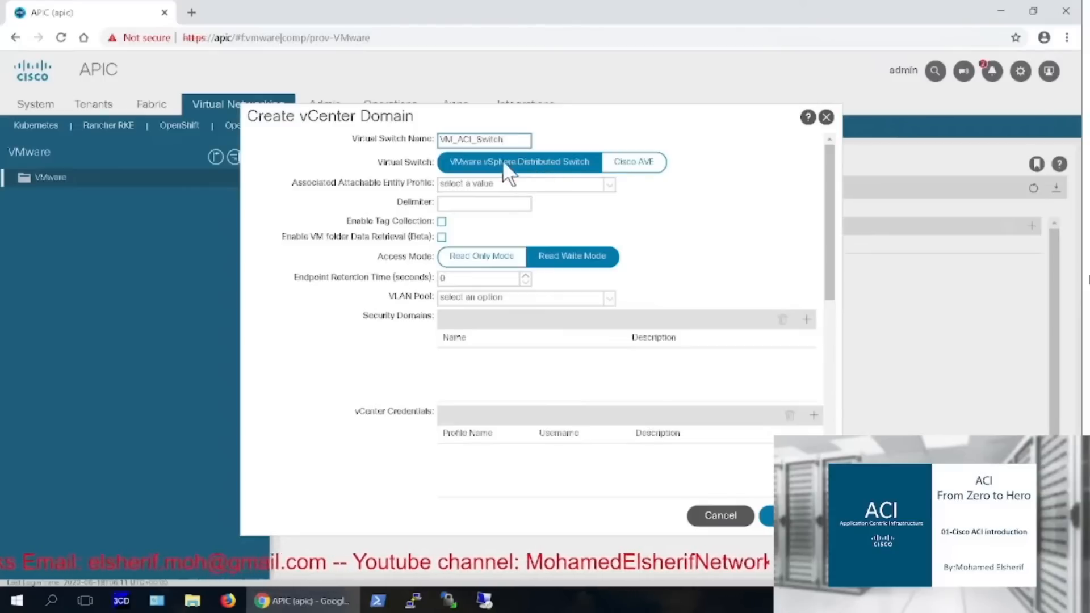
{"action": "left_click", "coordinate": [606, 187]}
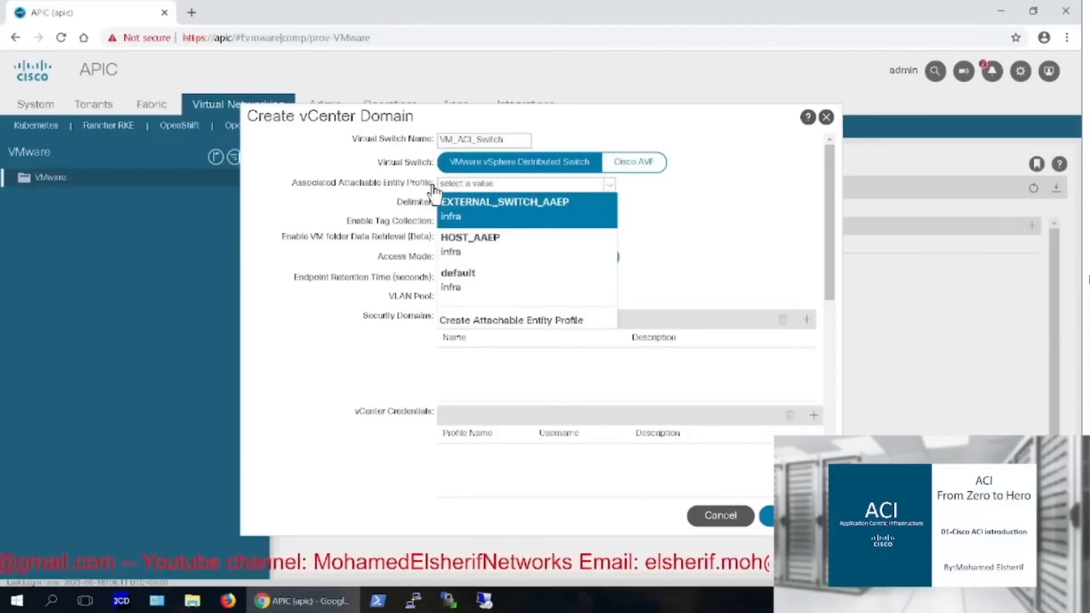
{"action": "left_click", "coordinate": [498, 237]}
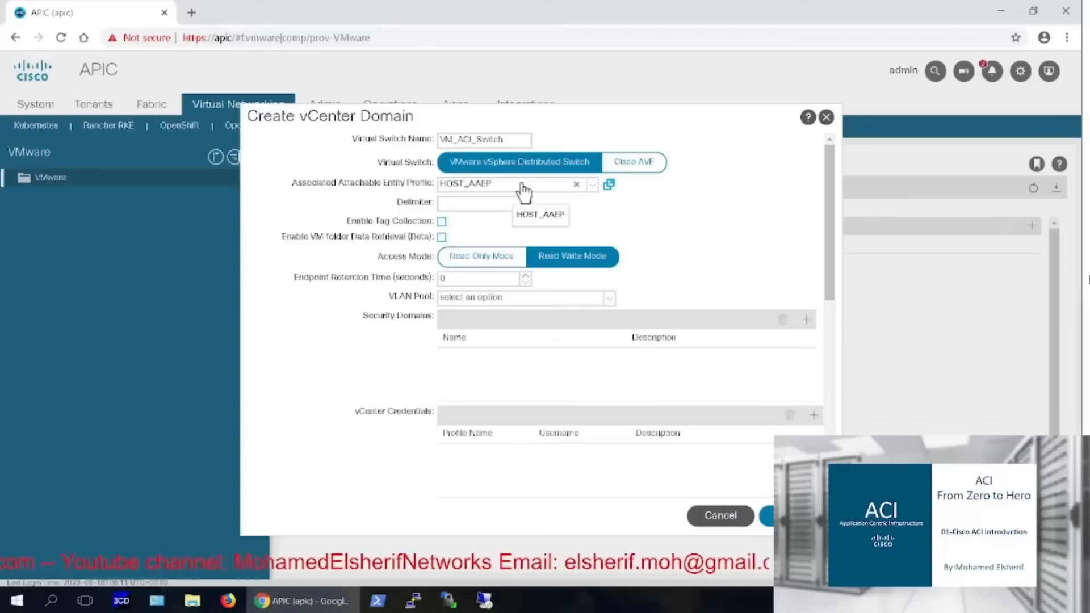
{"action": "left_click", "coordinate": [609, 301]}
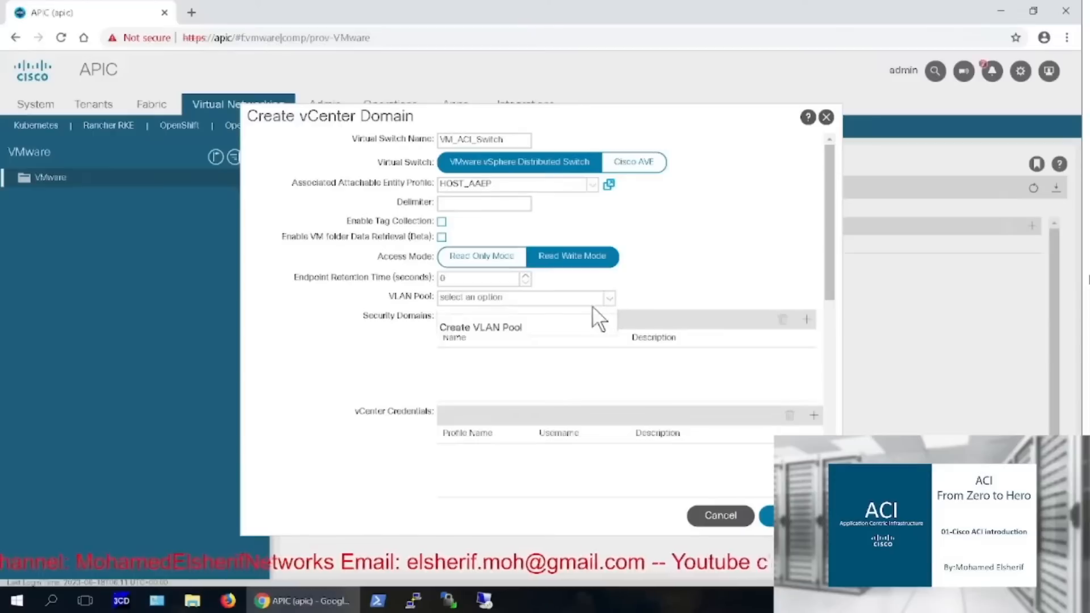
Create VLAN pool VM_VLAN_Pool with an encap block of VLANs 100 to 199
{"action": "left_click", "coordinate": [514, 329]}
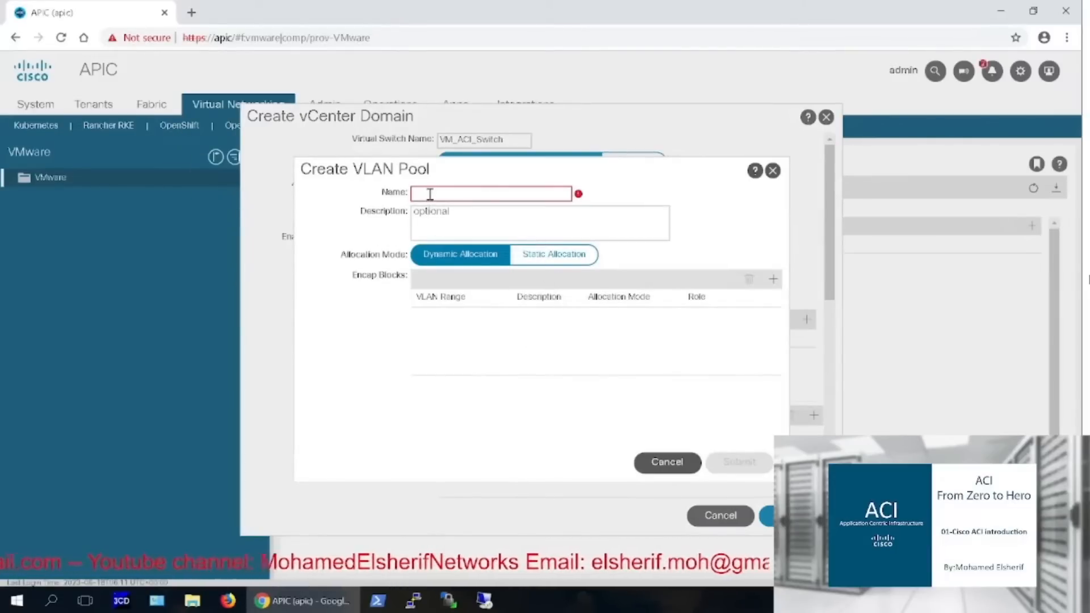
{"action": "type", "text": "VM_VLAN_Pool"}
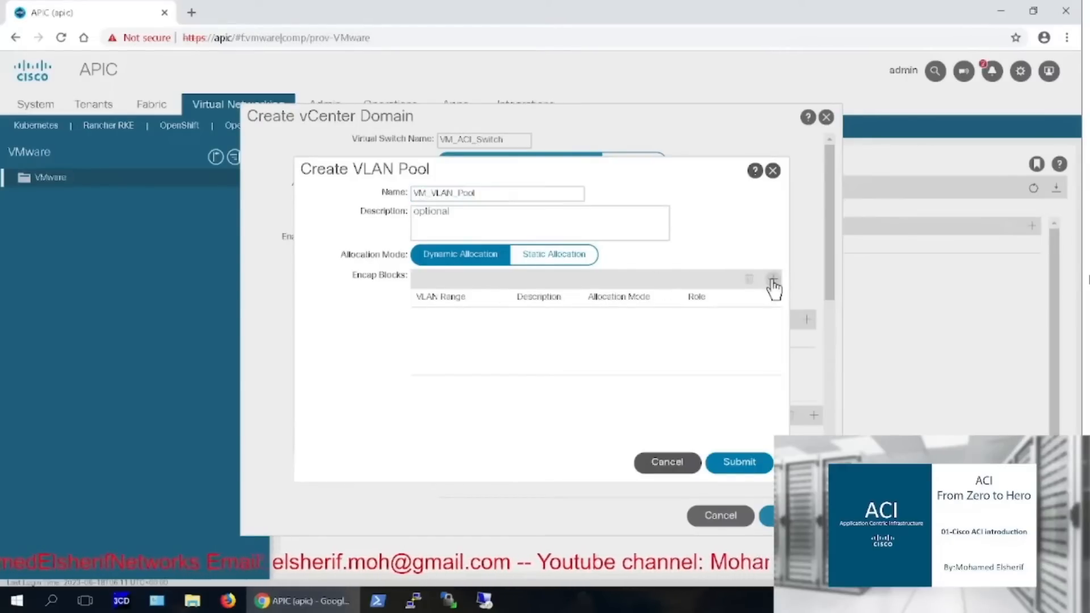
{"action": "left_click", "coordinate": [772, 279]}
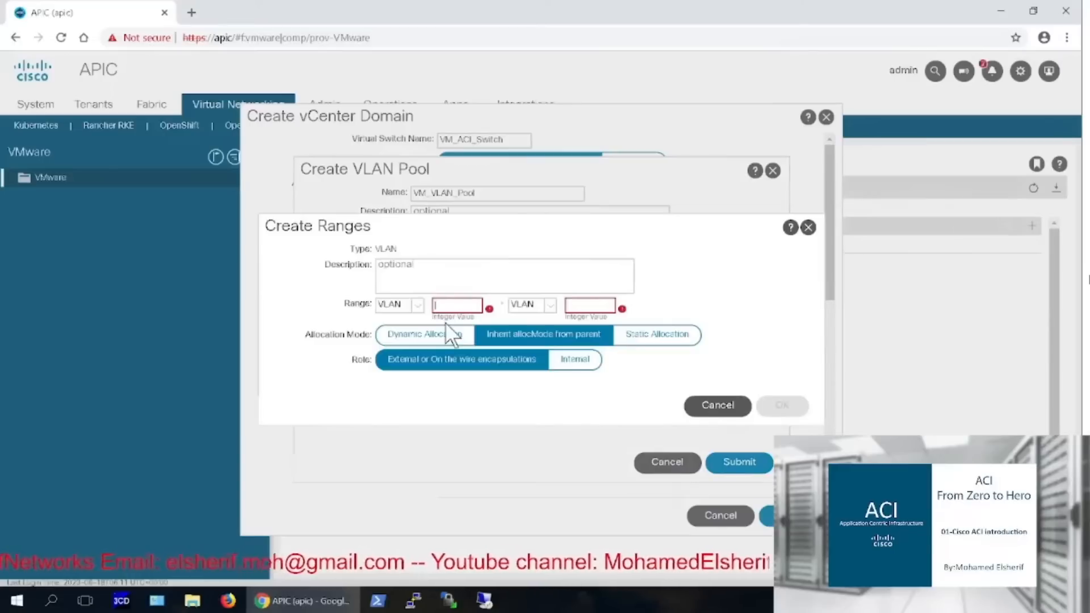
{"action": "type", "text": "100"}
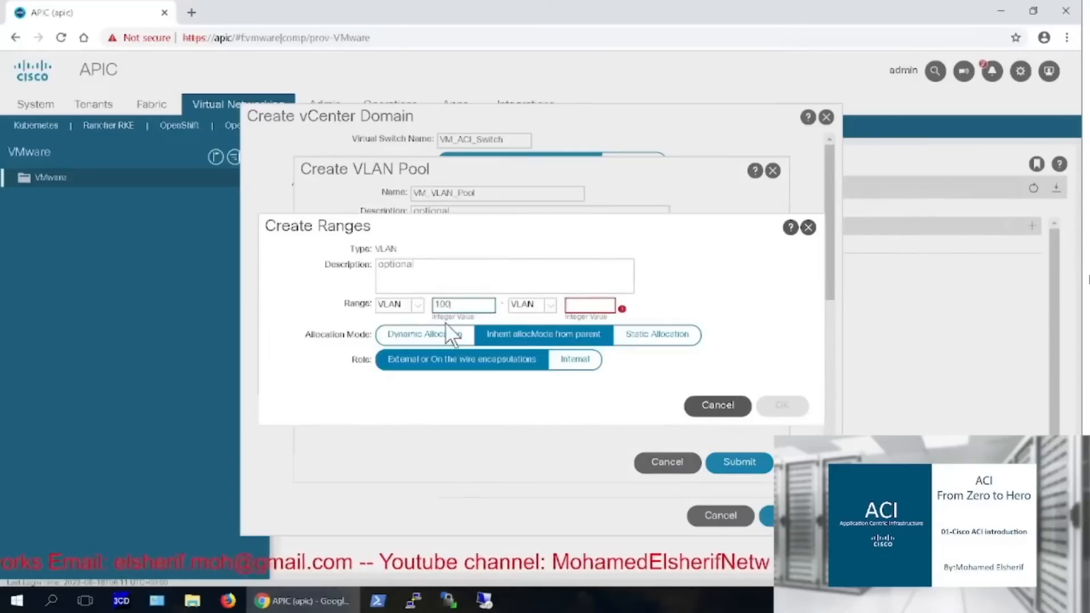
{"action": "left_click", "coordinate": [581, 306]}
{"action": "type", "text": "199"}
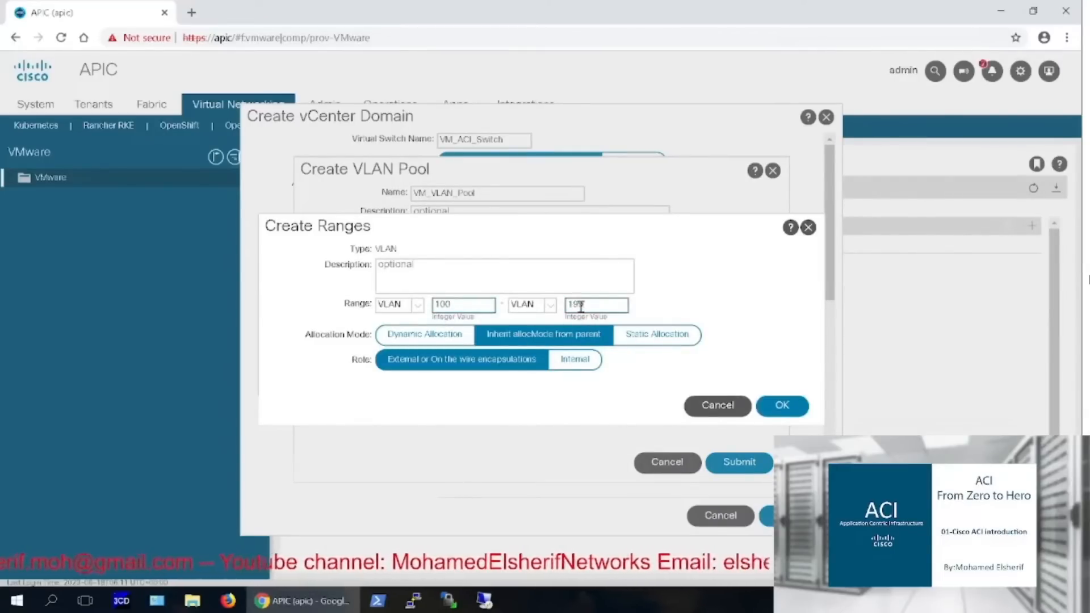
{"action": "left_click", "coordinate": [799, 403]}
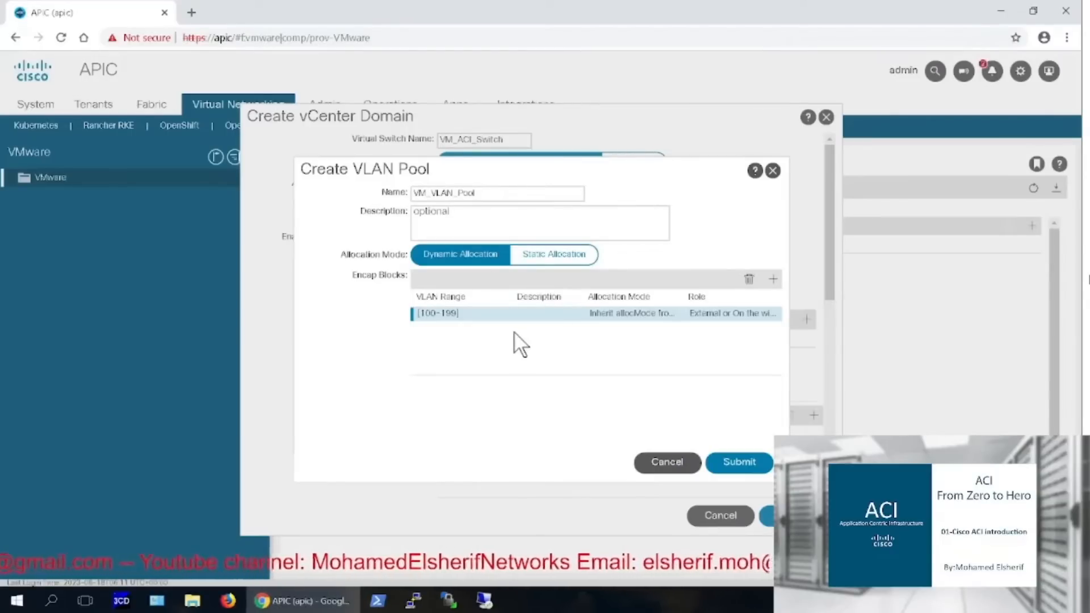
Save the VLAN pool and start credential VM_Cred with the vCenter administrator username
{"action": "left_click", "coordinate": [736, 462]}
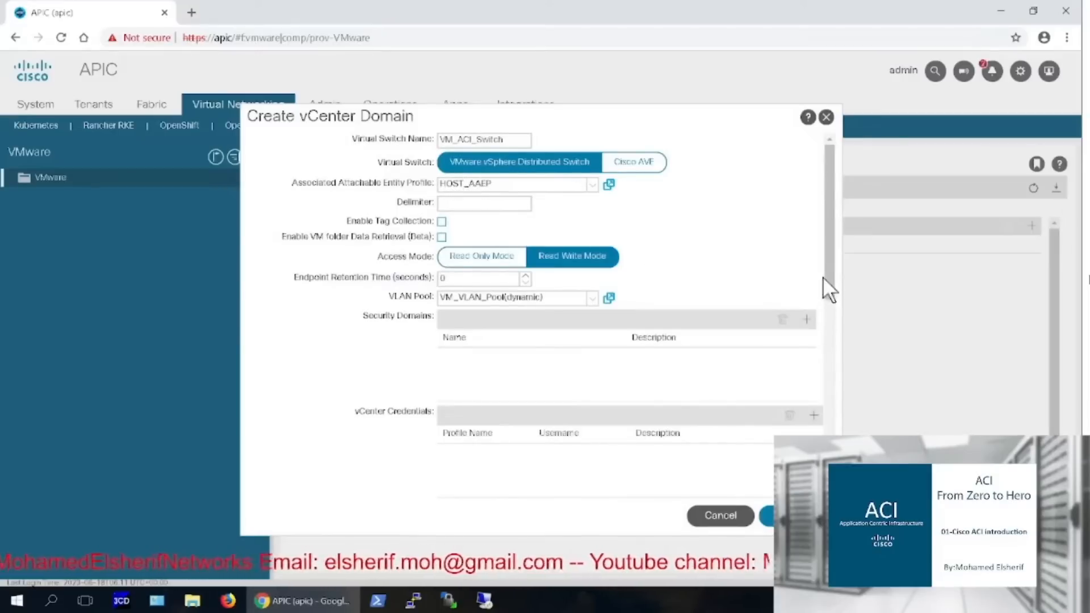
{"action": "left_click_drag", "start_coordinate": [826, 274], "coordinate": [817, 358]}
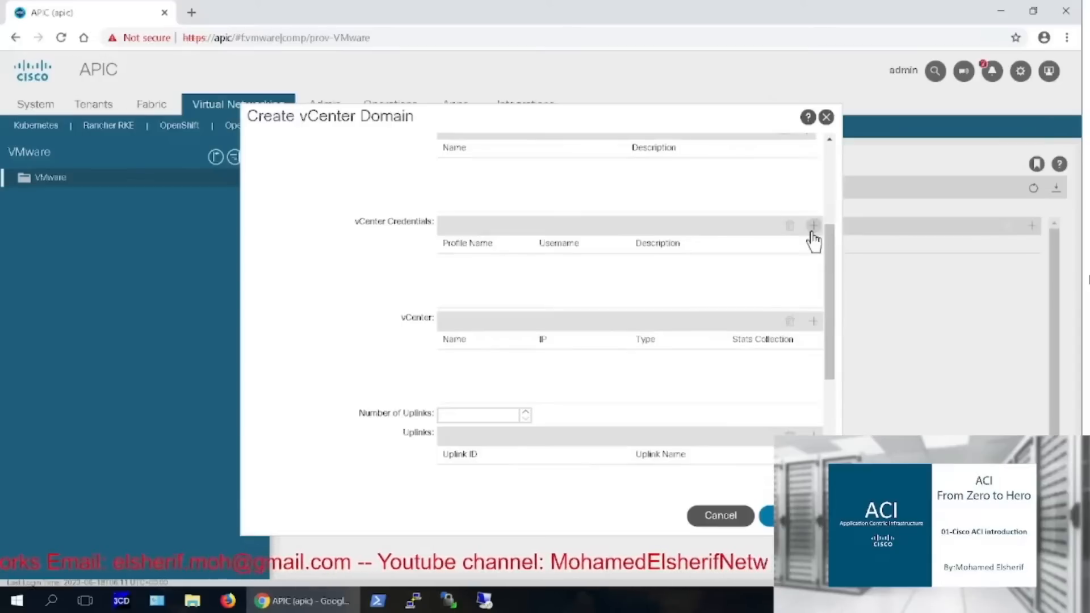
{"action": "left_click", "coordinate": [812, 227]}
{"action": "left_click", "coordinate": [549, 234]}
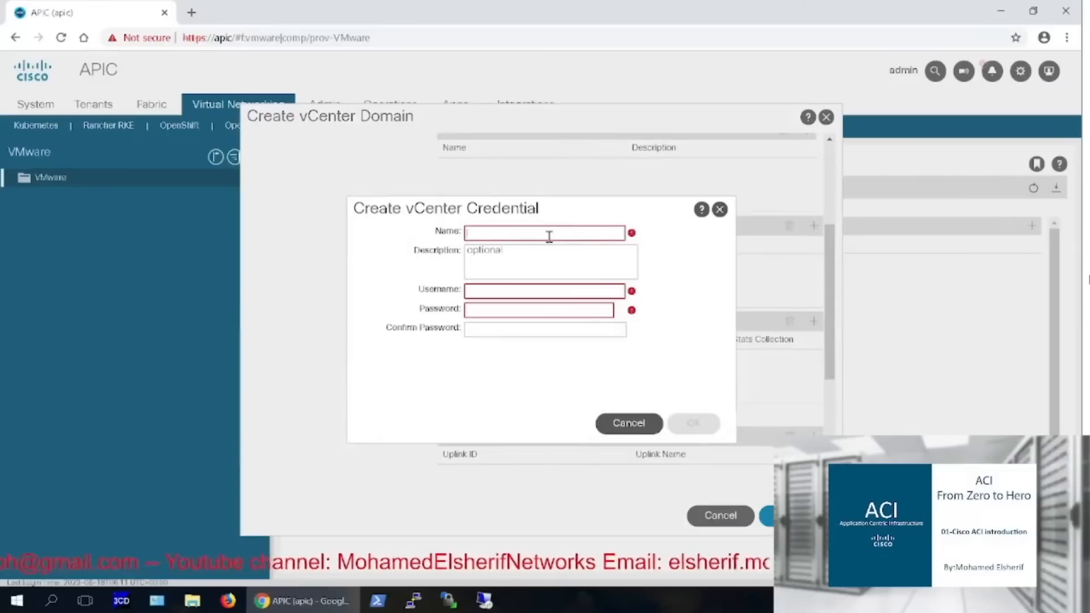
{"action": "type", "text": "VM_"}
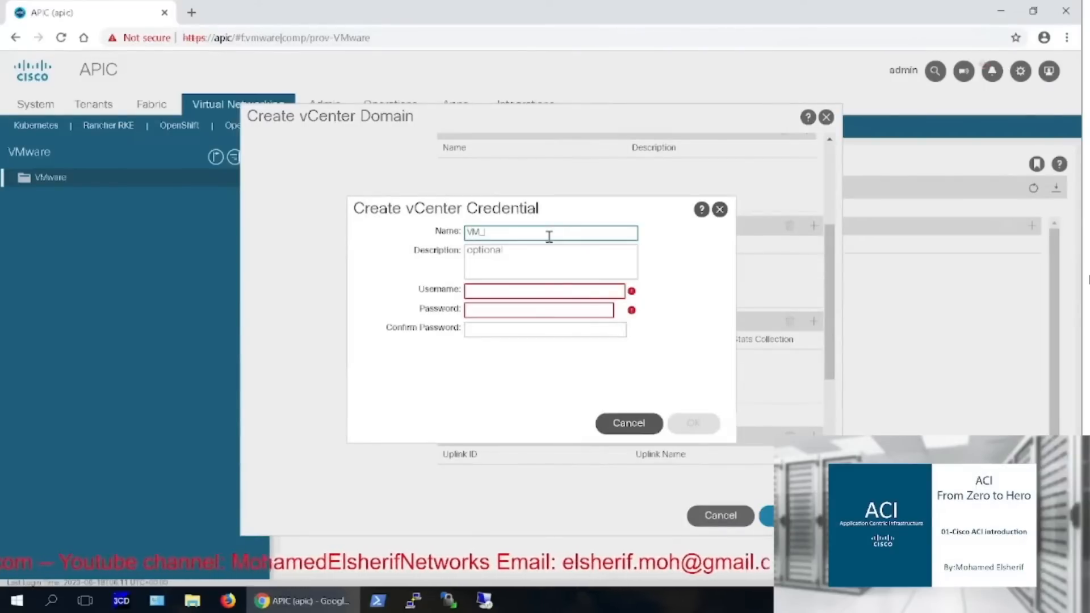
{"action": "type", "text": "Cred"}
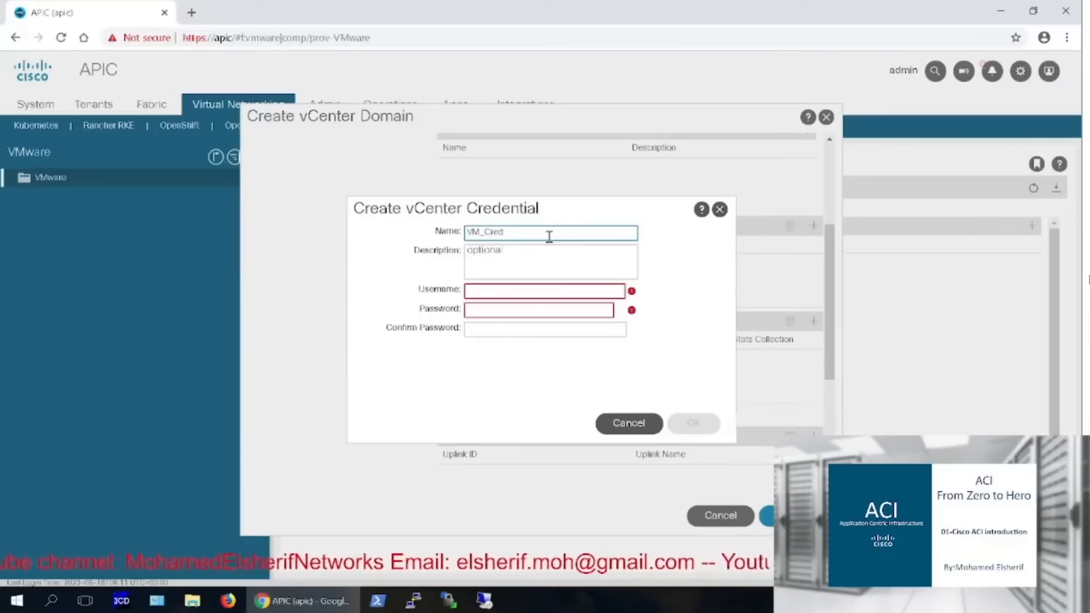
{"action": "left_click", "coordinate": [499, 293]}
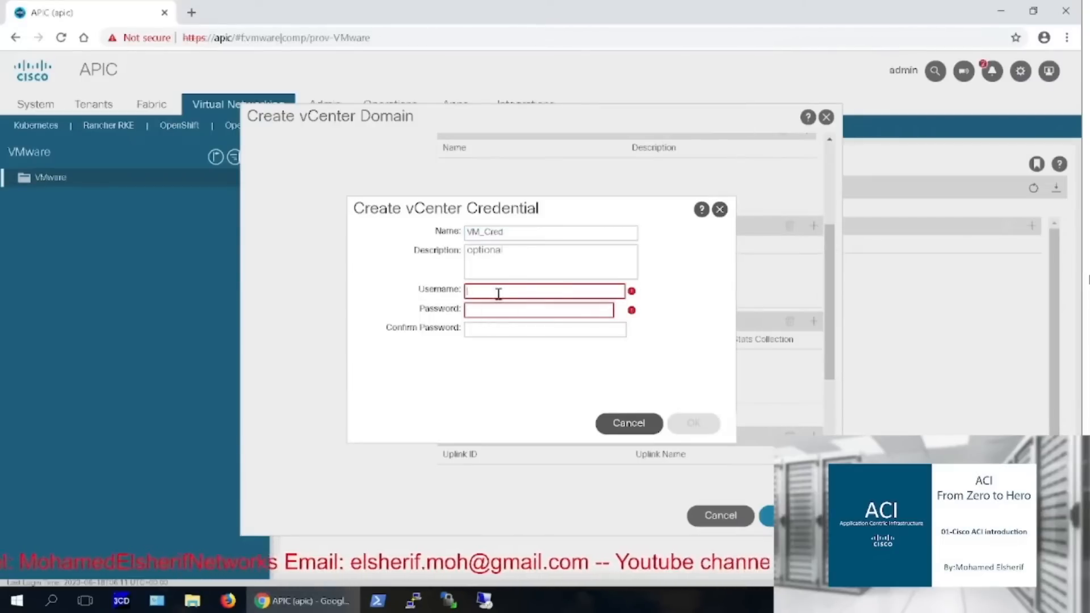
{"action": "type", "text": "admin"}
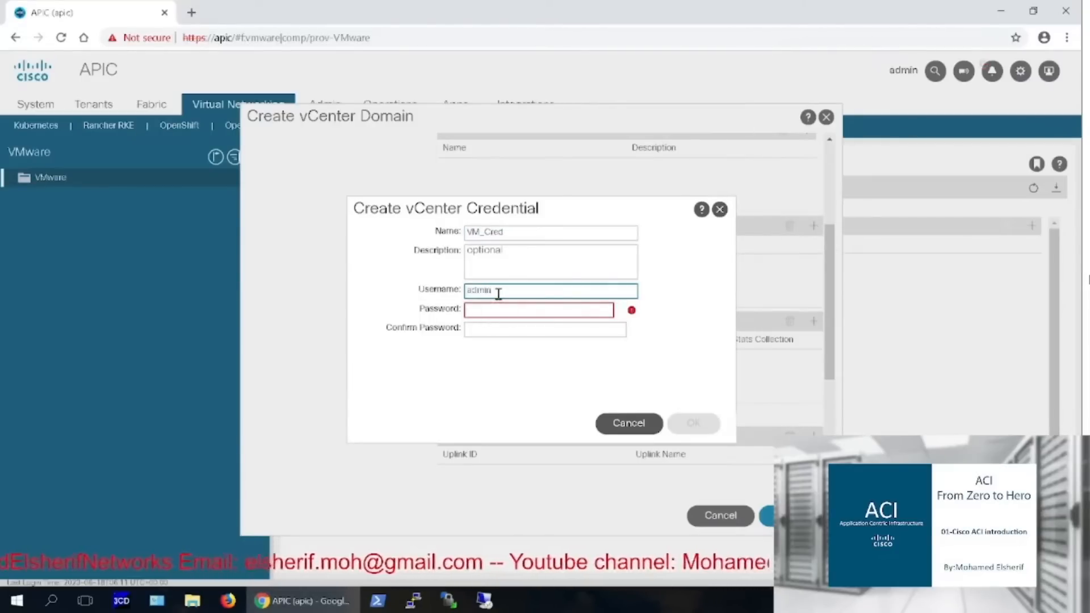
{"action": "type", "text": "istrato"}
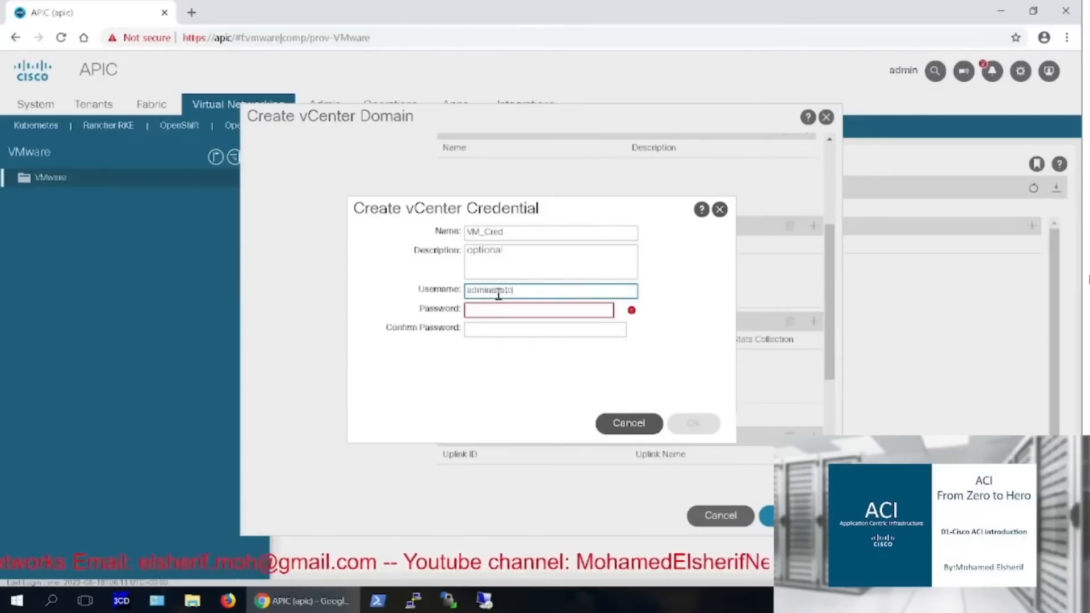
{"action": "type", "text": "r@dc"}
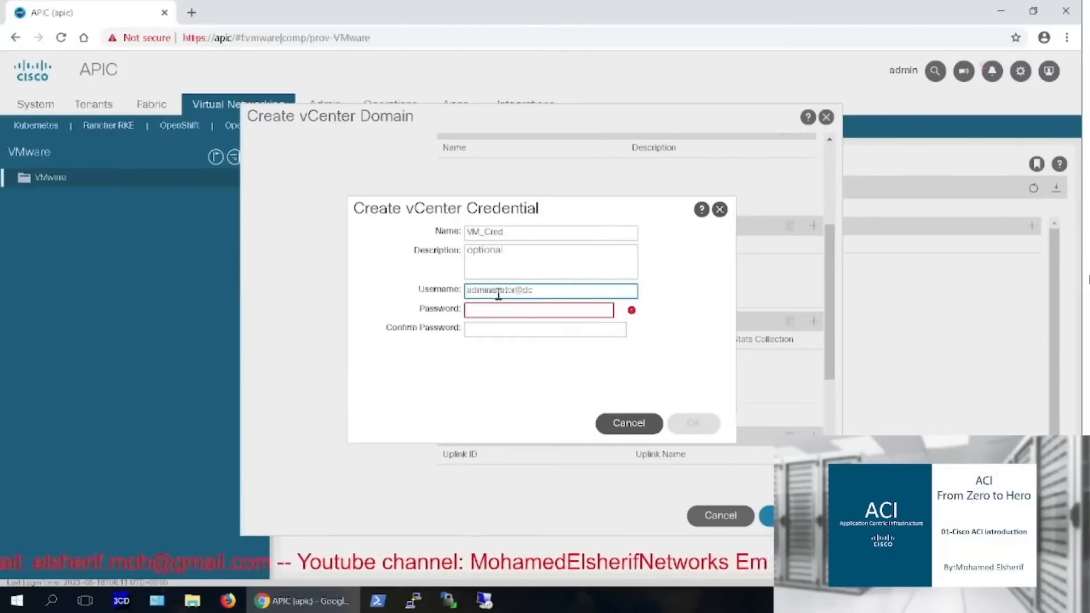
{"action": "type", "text": ".local"}
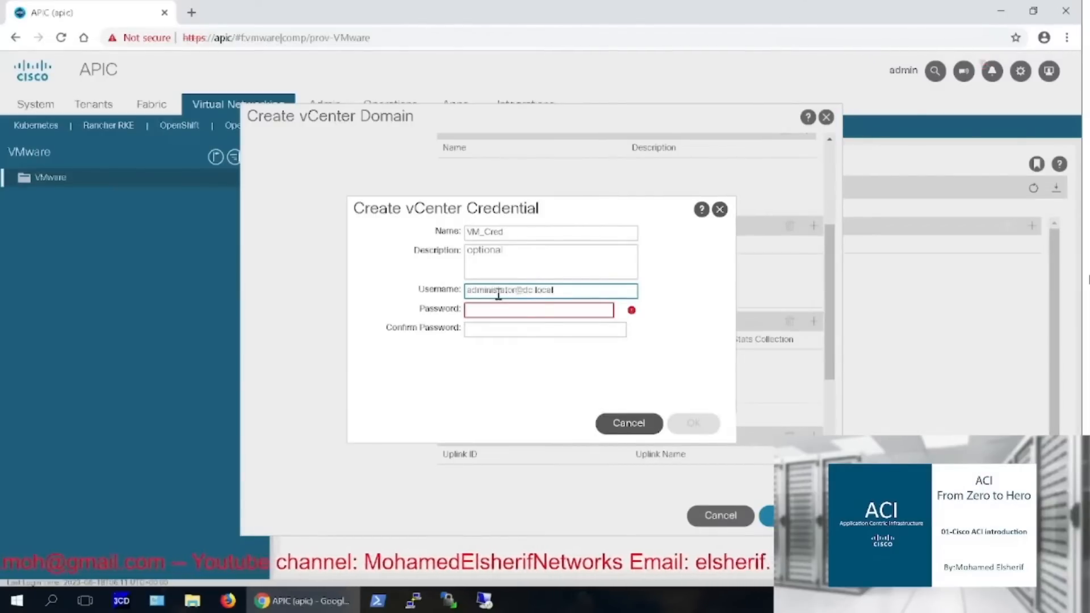
Enter and confirm the VM_Cred password, then save the credential
{"action": "left_click", "coordinate": [509, 311]}
{"action": "type", "text": "••••••••"}
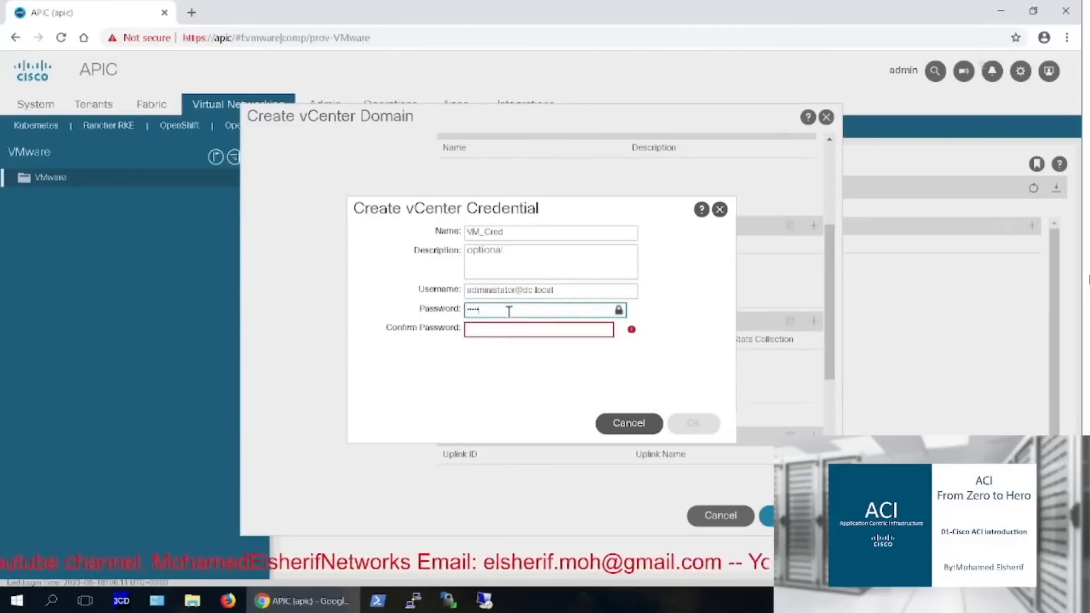
{"action": "type", "text": "•"}
{"action": "key", "text": "Tab"}
{"action": "type", "text": "•••••••••"}
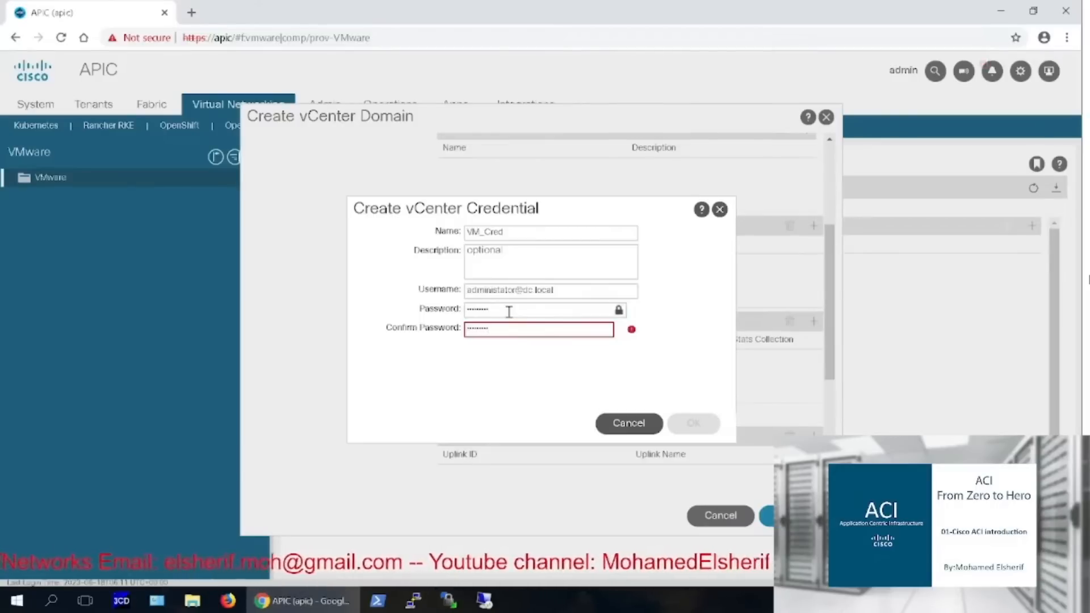
{"action": "double_click", "coordinate": [541, 316]}
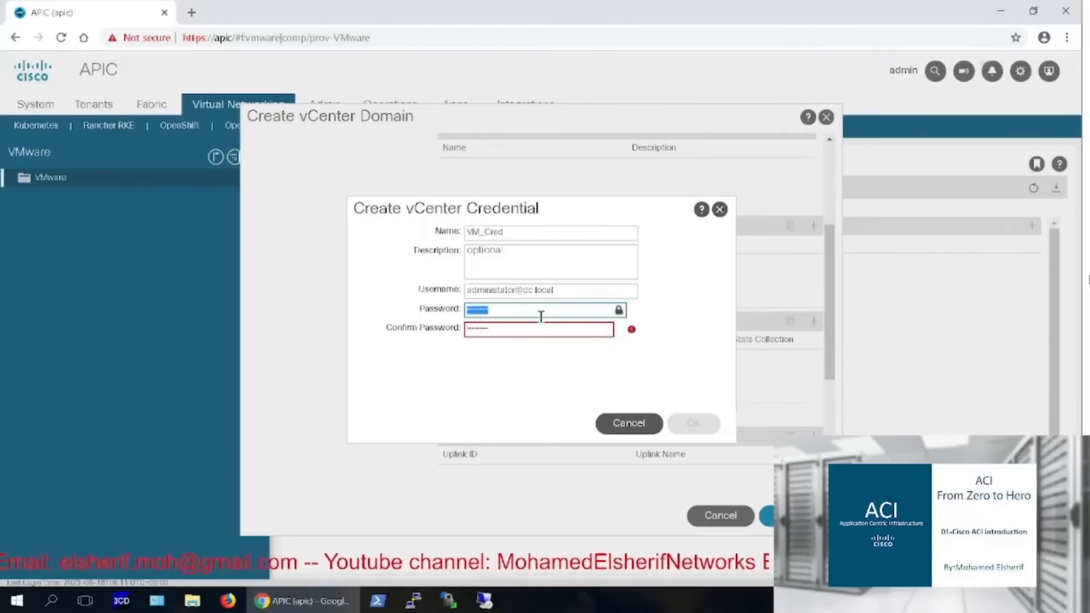
{"action": "type", "text": "•••••••"}
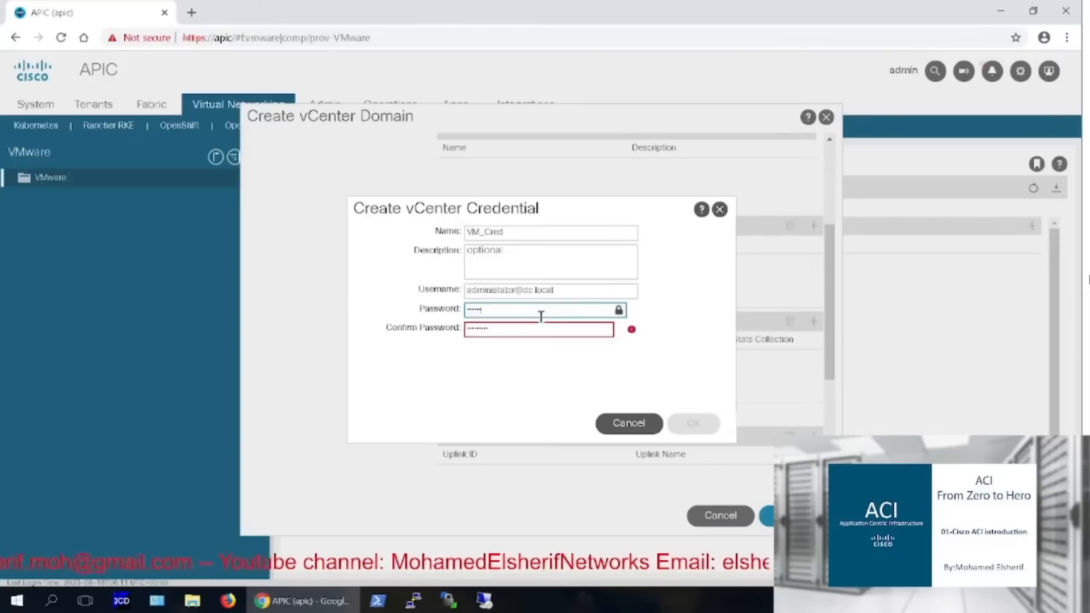
{"action": "type", "text": "••"}
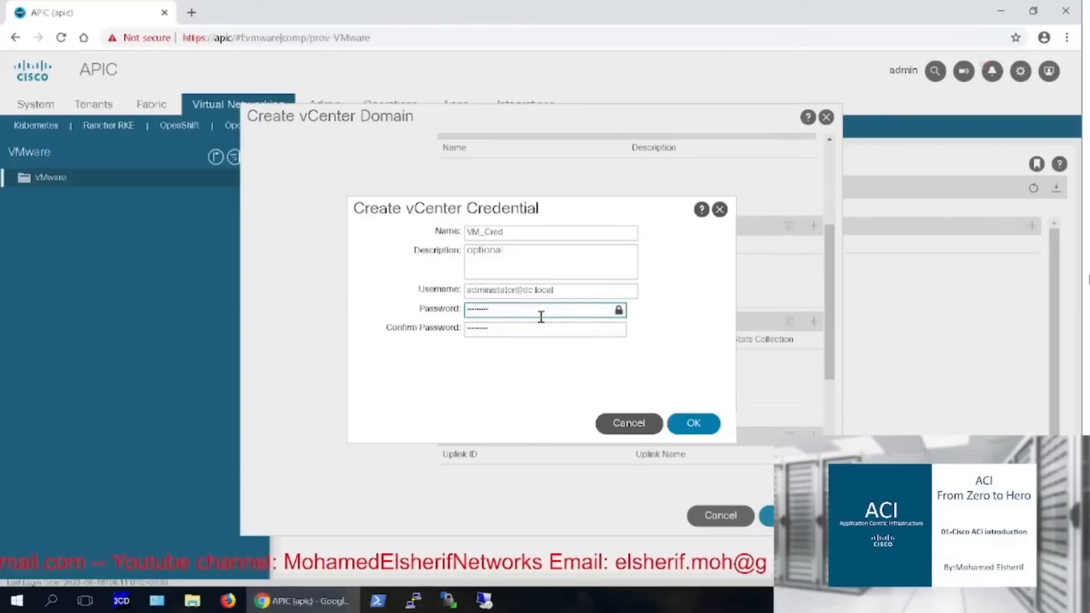
{"action": "left_click", "coordinate": [693, 424]}
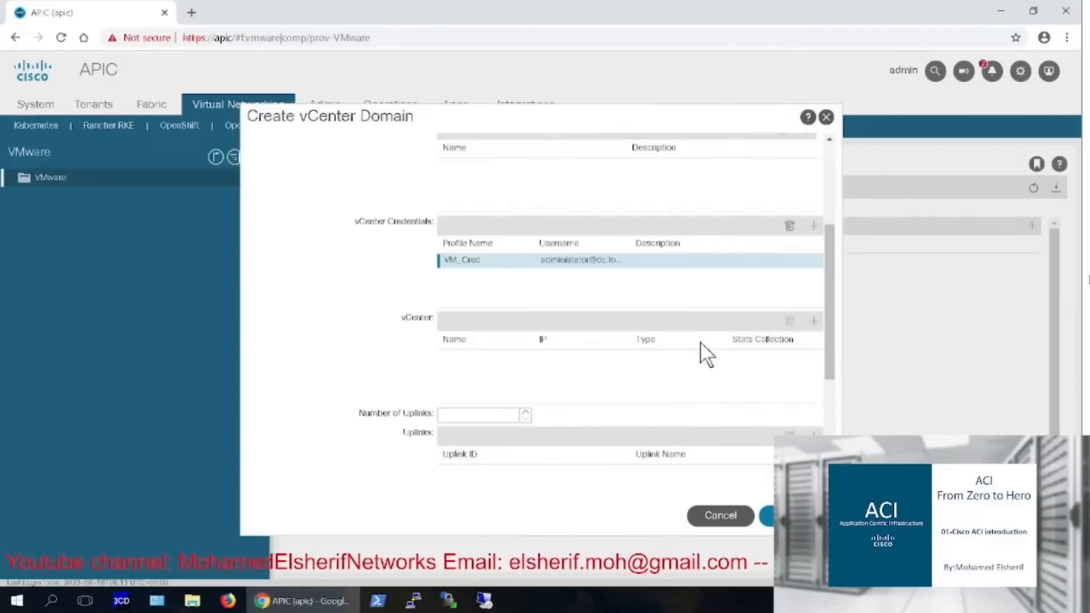
Add vCenter controller Vmware, host 192.168.10.50, datacenter DC, using credential VM_Cred
{"action": "left_click", "coordinate": [812, 323]}
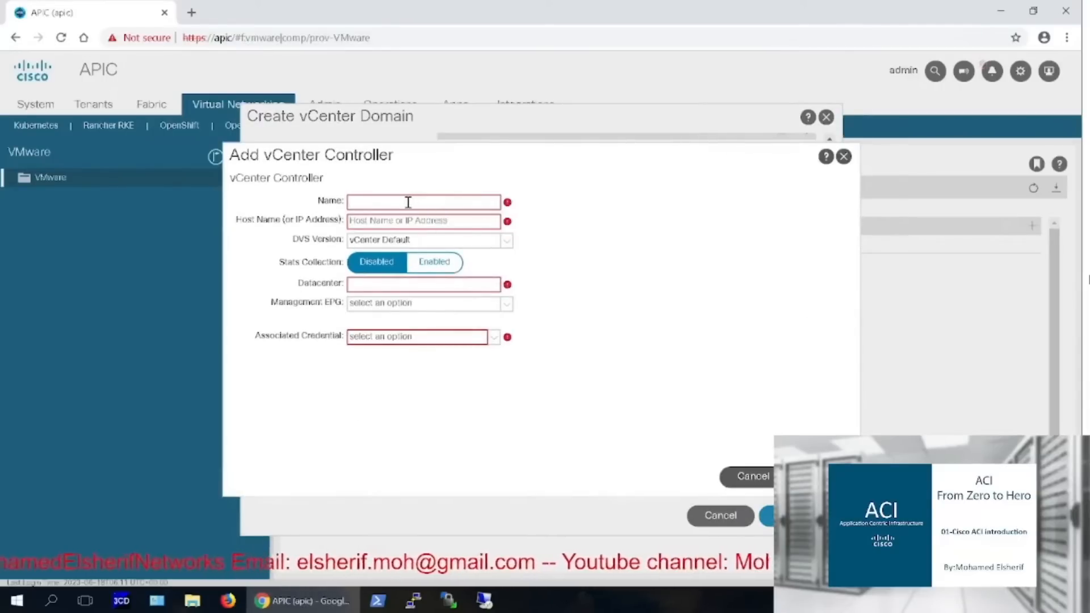
{"action": "type", "text": "Vmware"}
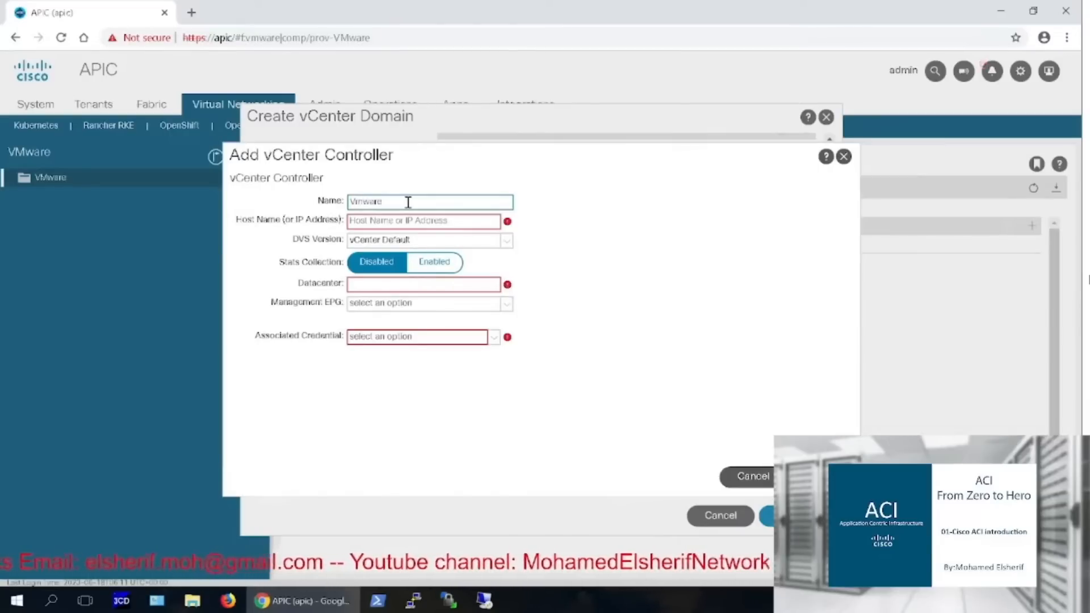
{"action": "left_click", "coordinate": [398, 224]}
{"action": "type", "text": "1"}
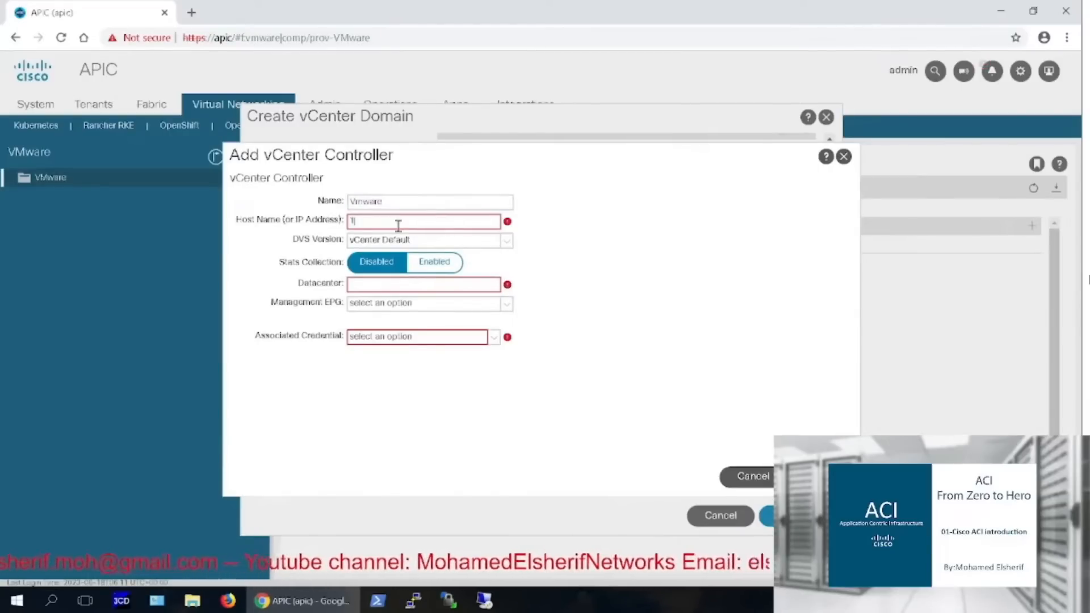
{"action": "type", "text": "92.168"}
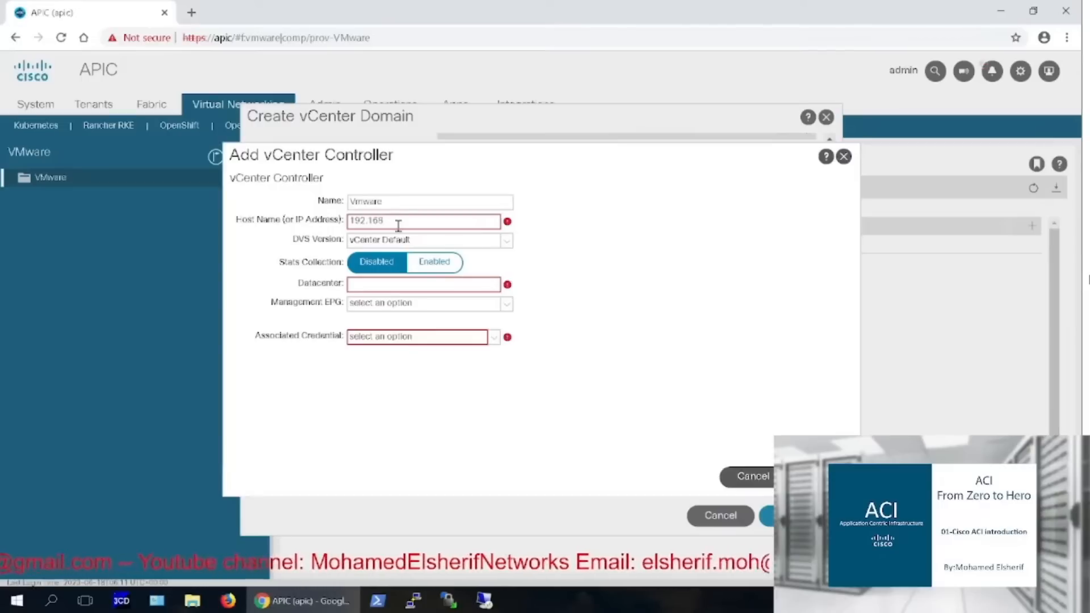
{"action": "type", "text": ".10.60"}
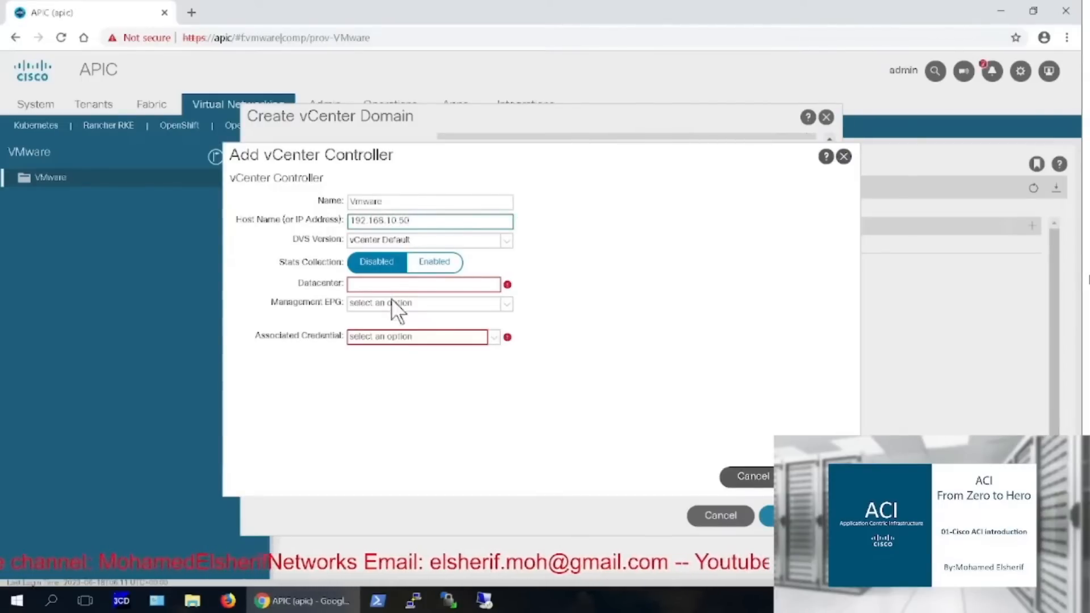
{"action": "left_click", "coordinate": [387, 280]}
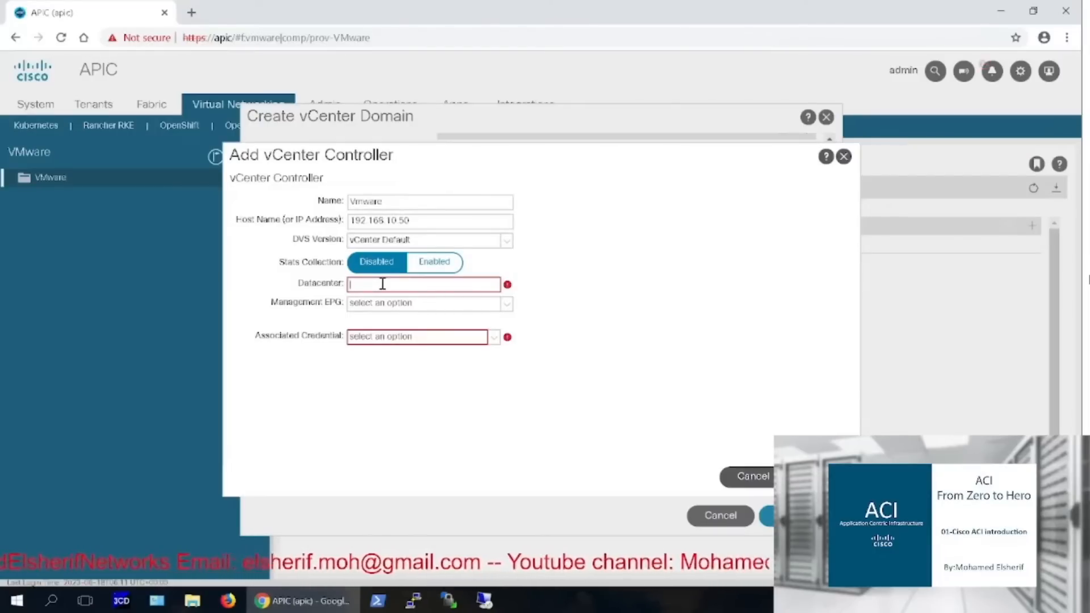
{"action": "type", "text": "DC"}
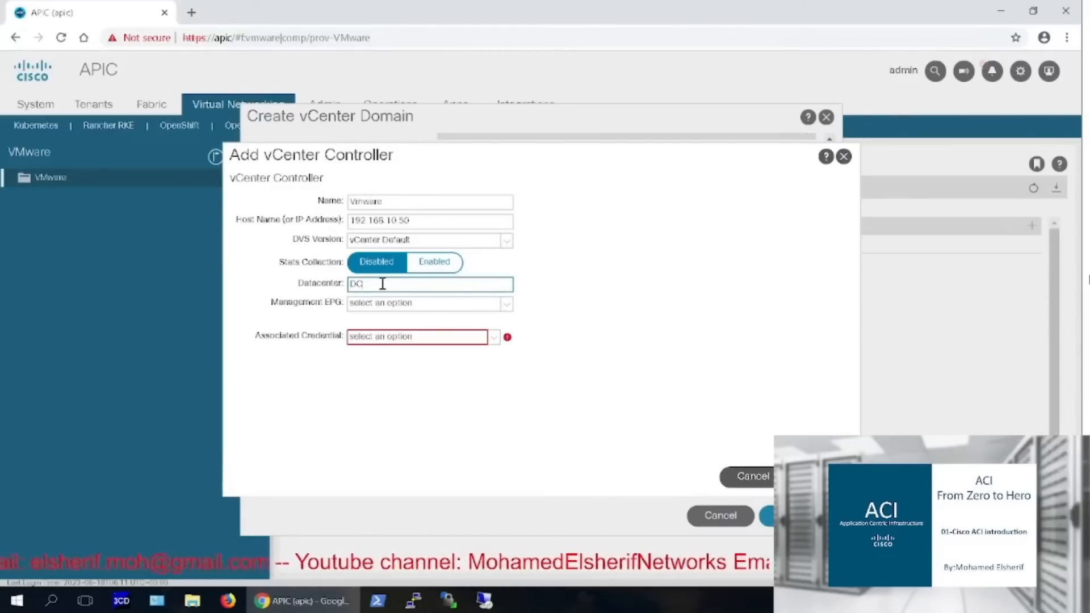
{"action": "left_click", "coordinate": [493, 337]}
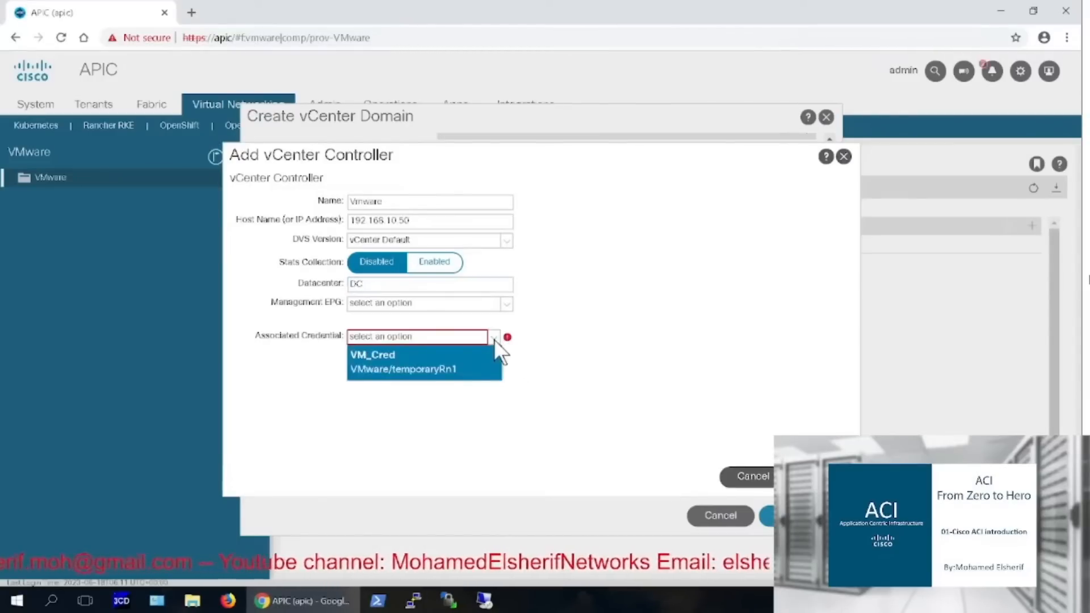
{"action": "left_click", "coordinate": [459, 363]}
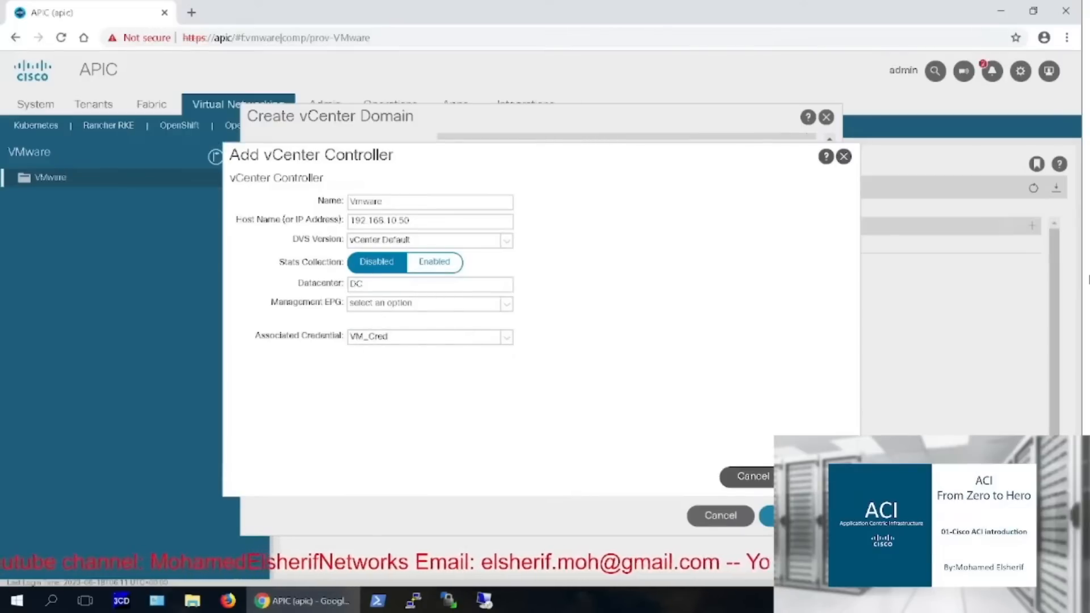
{"action": "left_click", "coordinate": [821, 476]}
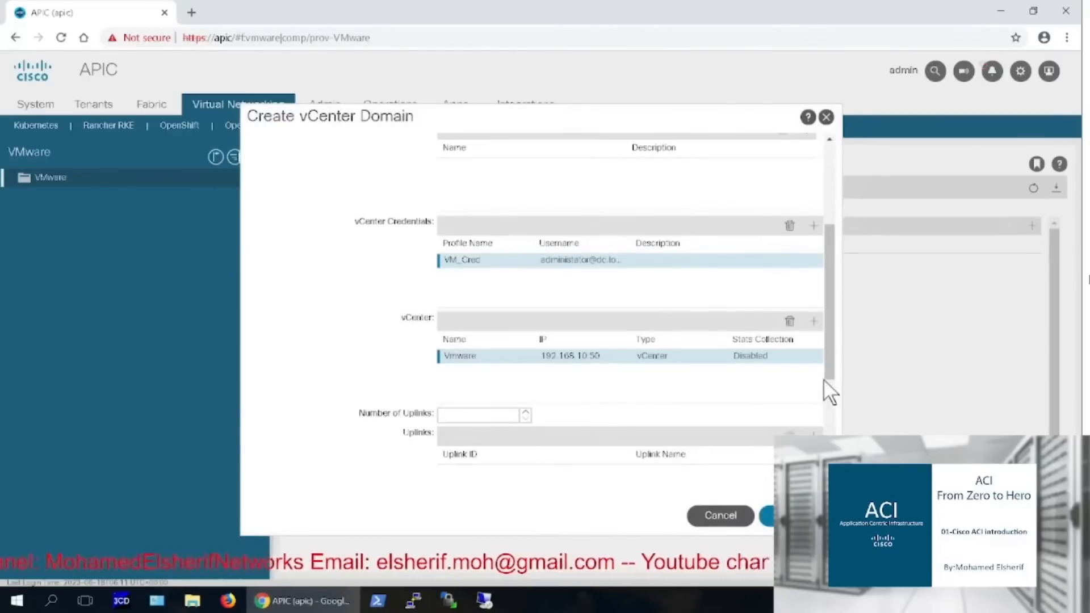
Choose Static Channel - Mode On port channeling and LLDP vSwitch policy
{"action": "left_click_drag", "start_coordinate": [827, 352], "coordinate": [831, 420]}
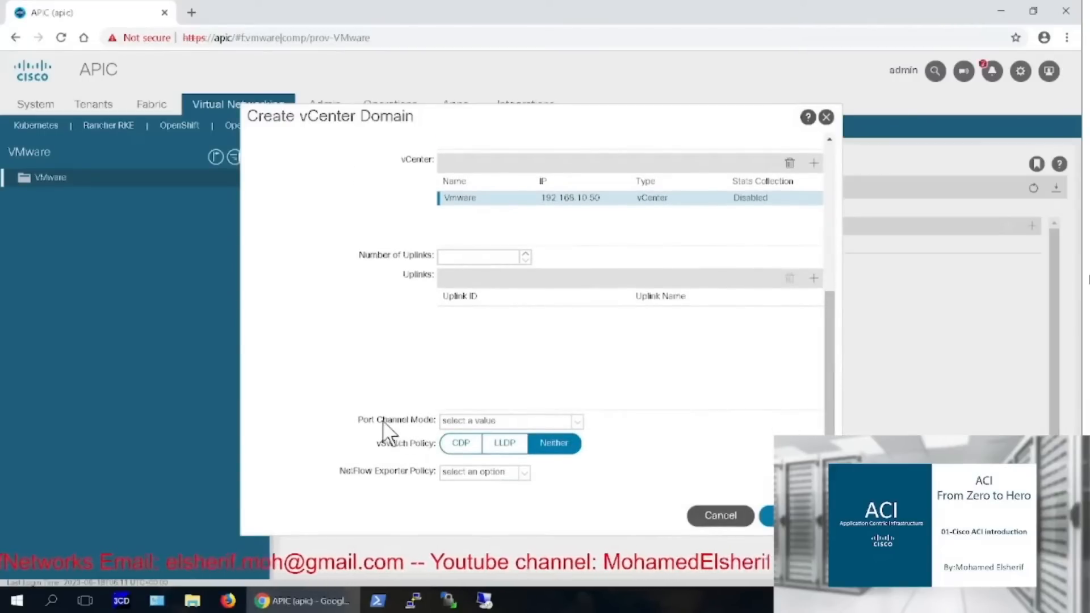
{"action": "left_click", "coordinate": [468, 430]}
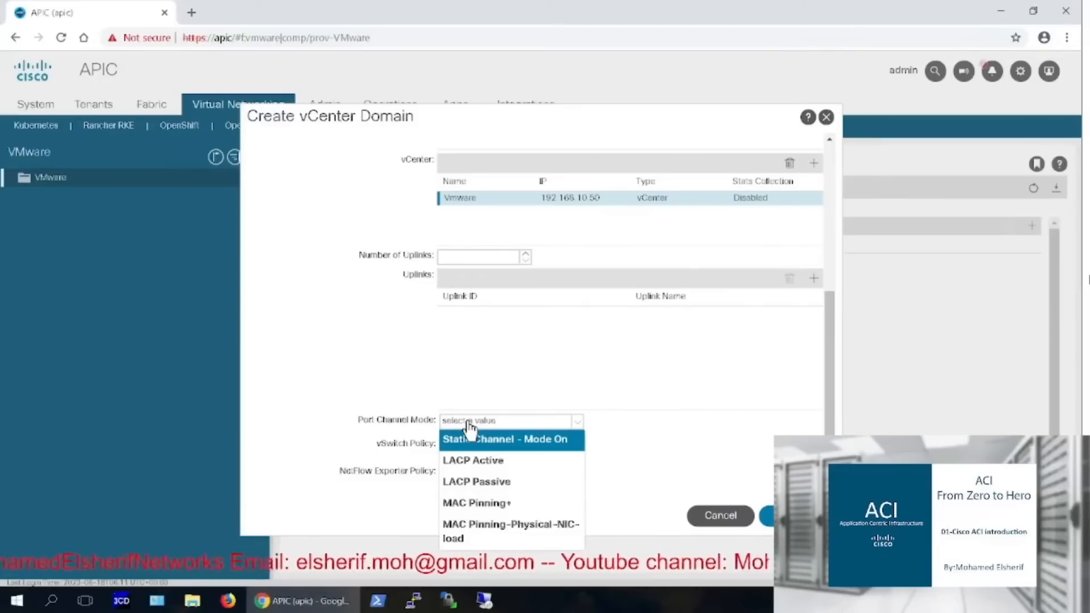
{"action": "left_click", "coordinate": [496, 438]}
{"action": "scroll", "coordinate": [498, 442], "scroll_direction": "down", "scroll_amount": 2}
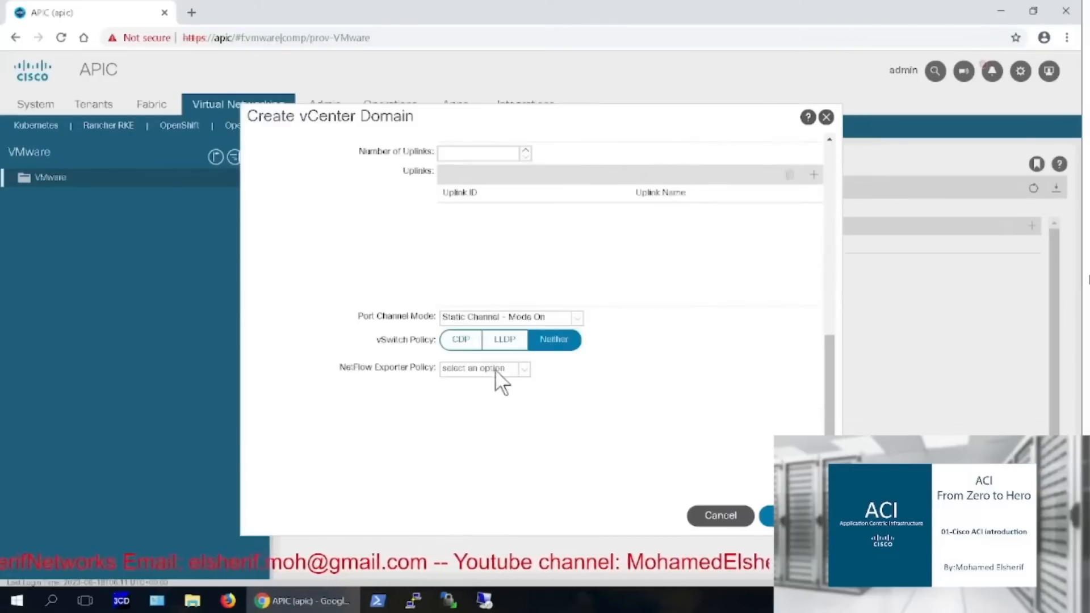
{"action": "left_click", "coordinate": [501, 340]}
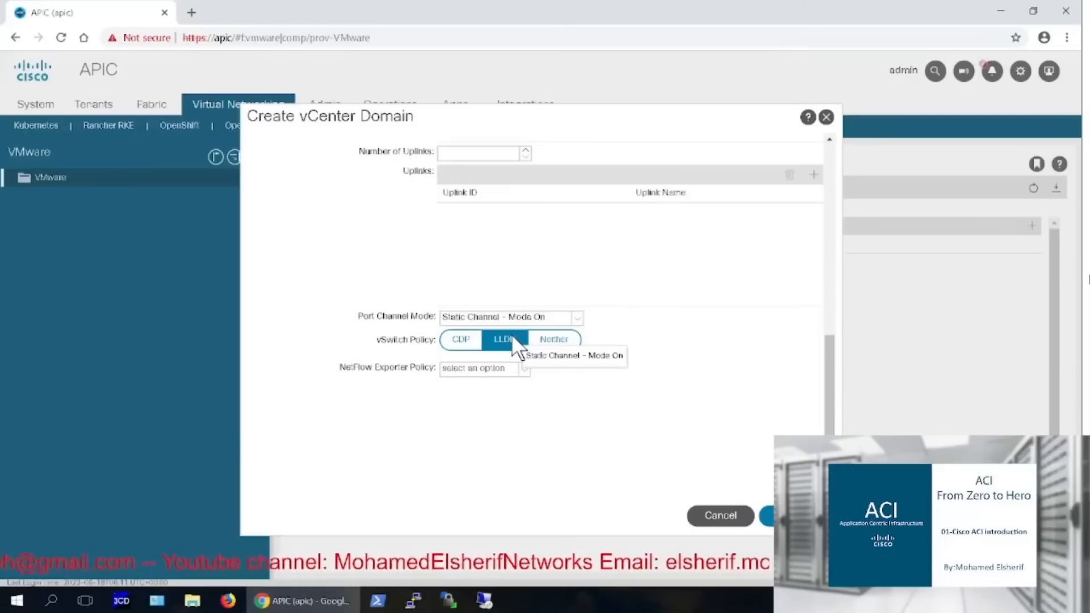
Submit the VM_ACI_Switch domain and expand it to the Vmware controller's hypervisors and properties
{"action": "left_click", "coordinate": [767, 515]}
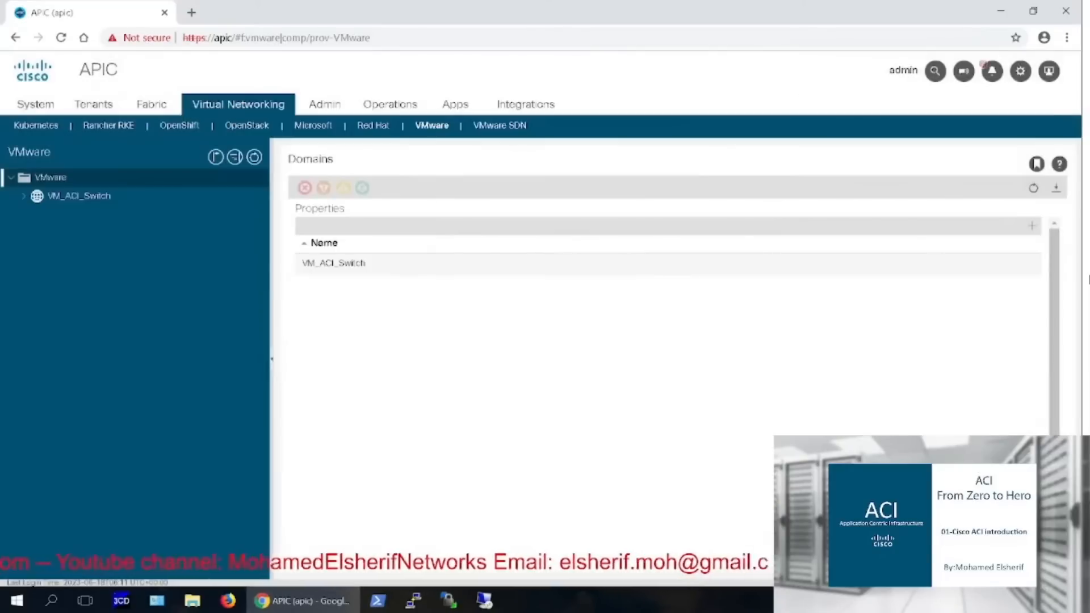
{"action": "left_click", "coordinate": [23, 196]}
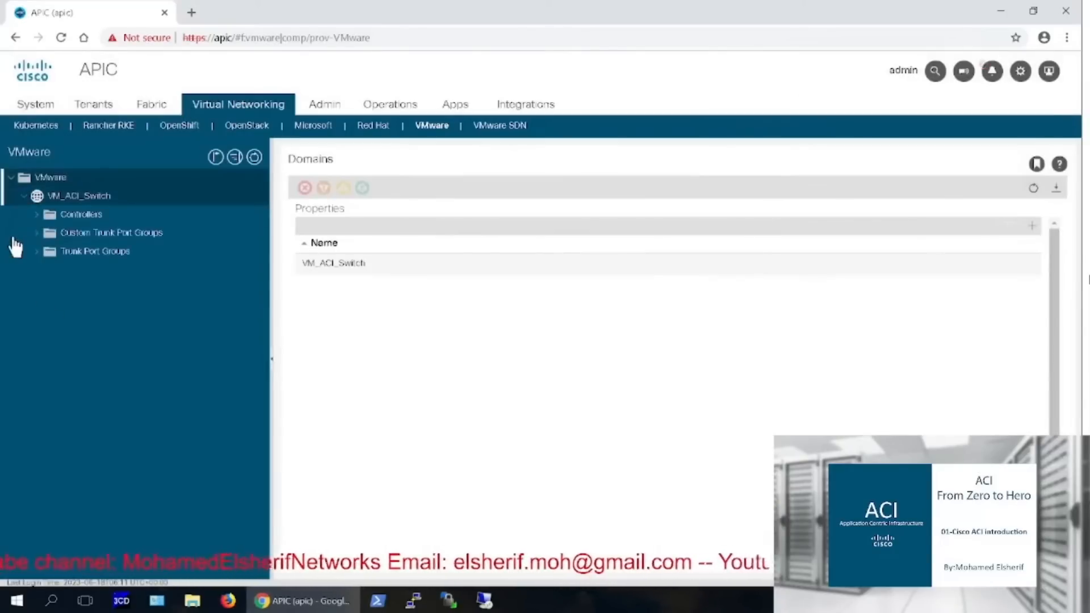
{"action": "left_click", "coordinate": [36, 214]}
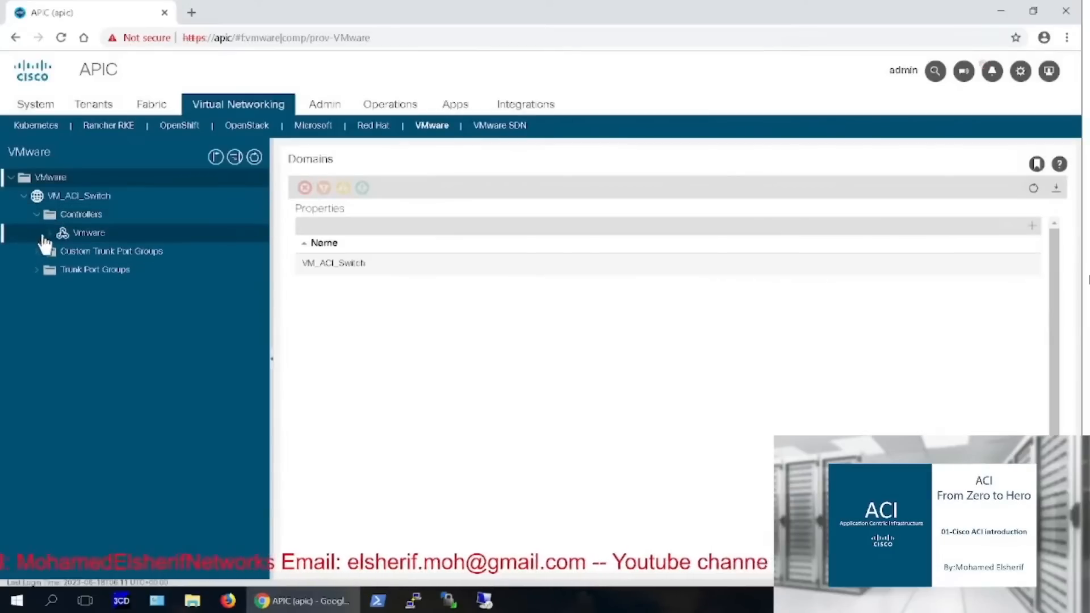
{"action": "left_click", "coordinate": [49, 234]}
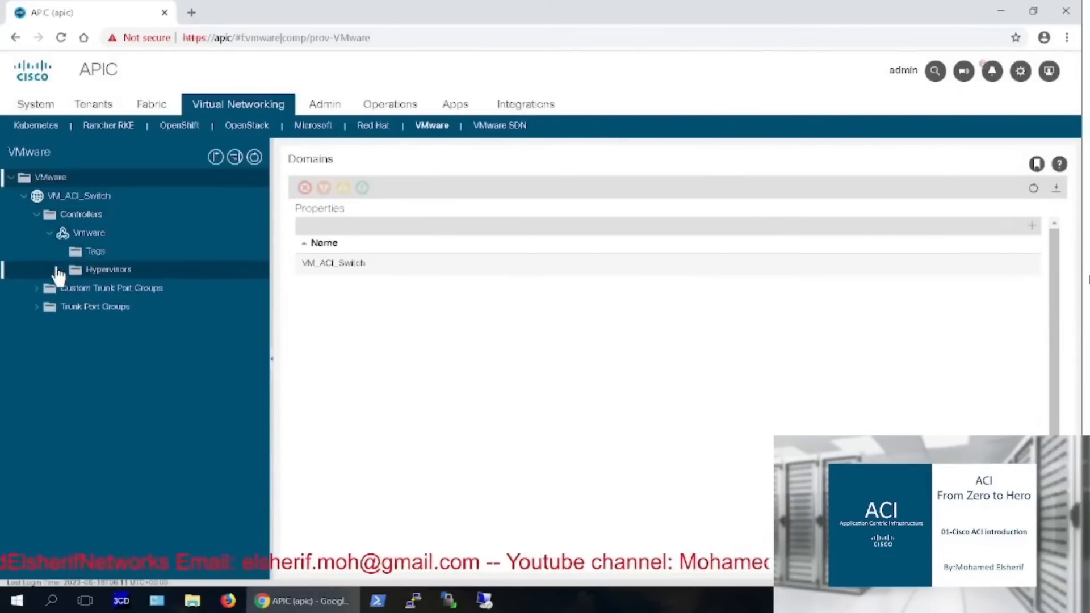
{"action": "left_click", "coordinate": [127, 271]}
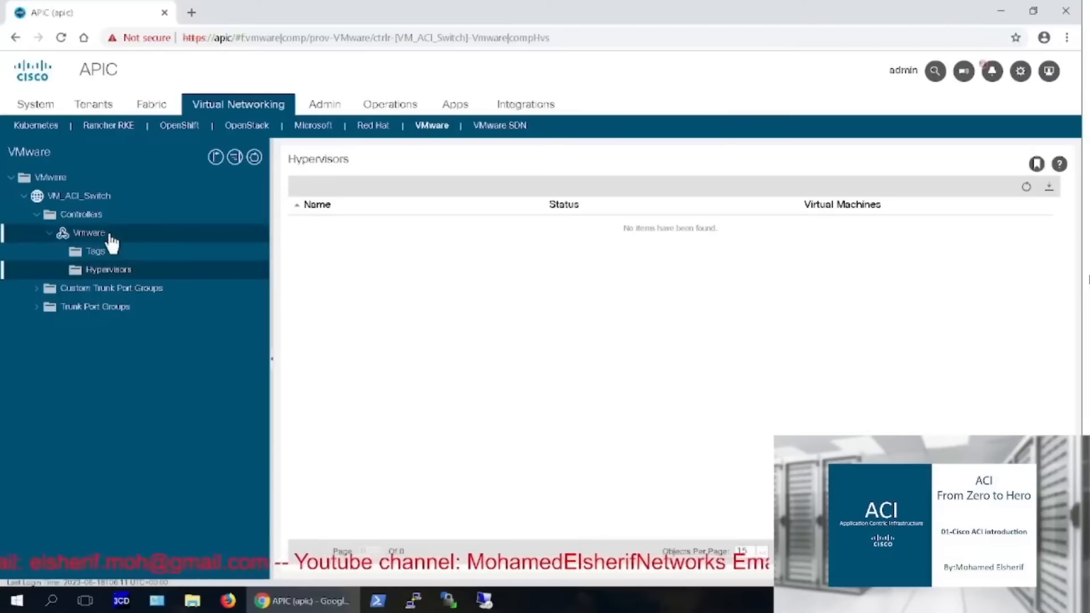
{"action": "left_click", "coordinate": [89, 233]}
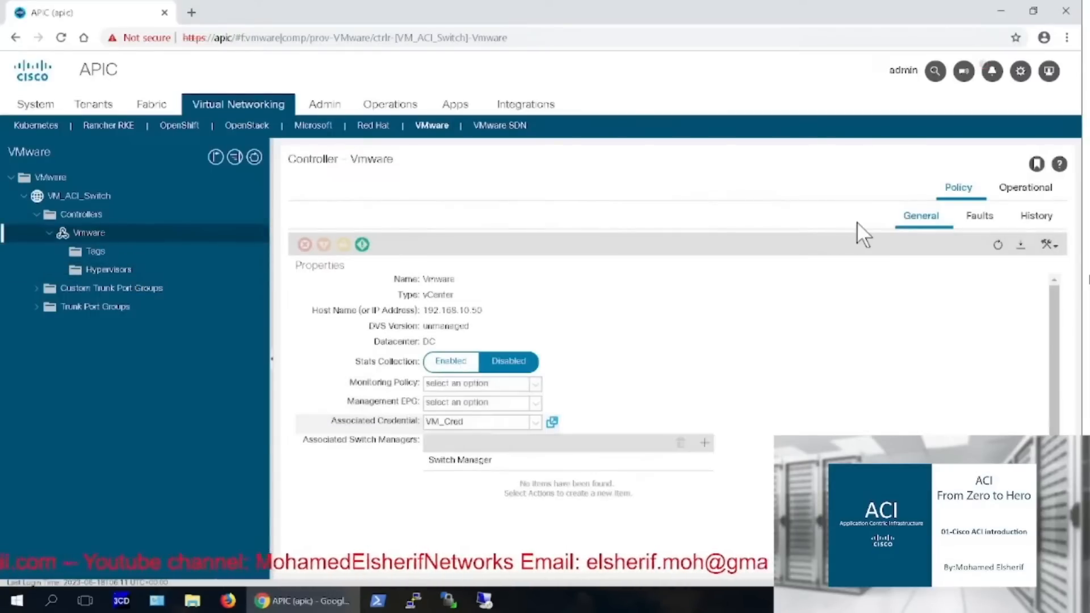
Review the Vmware controller's faults, including the connect-failed fault details
{"action": "left_click", "coordinate": [977, 216]}
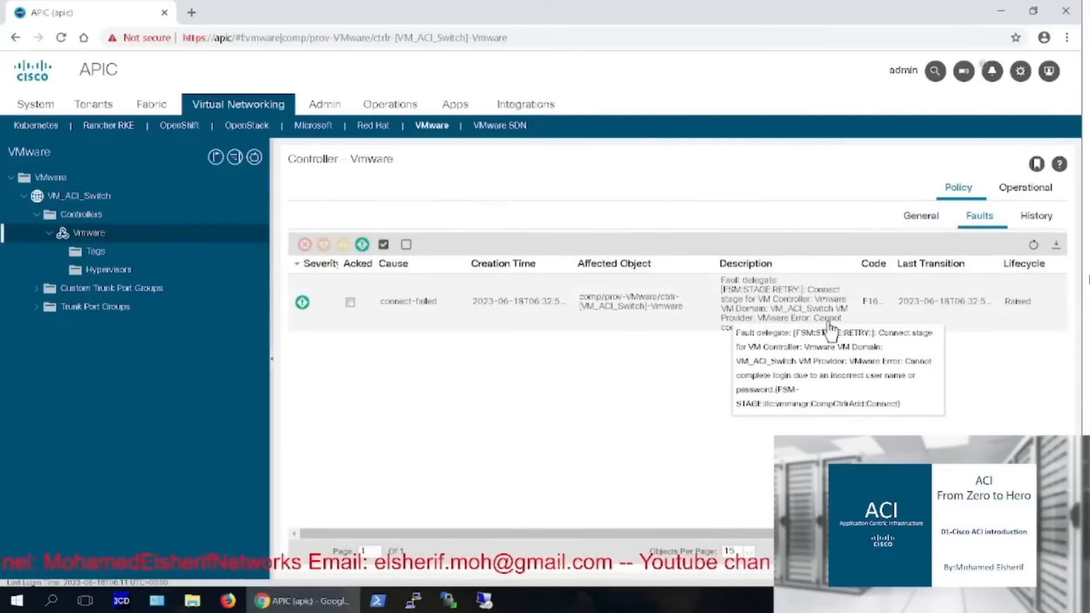
{"action": "double_click", "coordinate": [767, 323]}
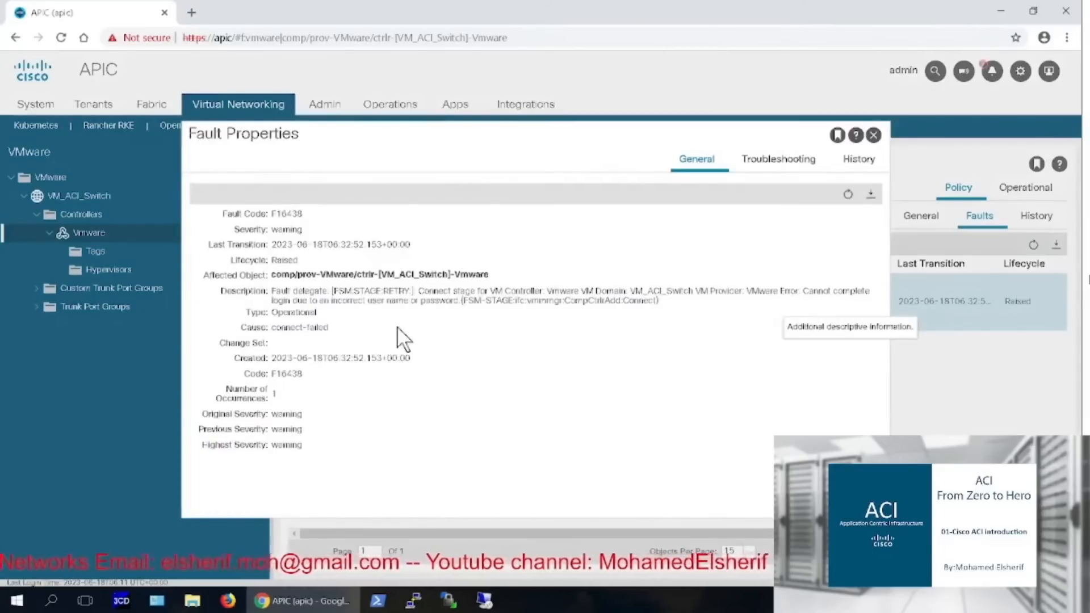
{"action": "left_click", "coordinate": [873, 135]}
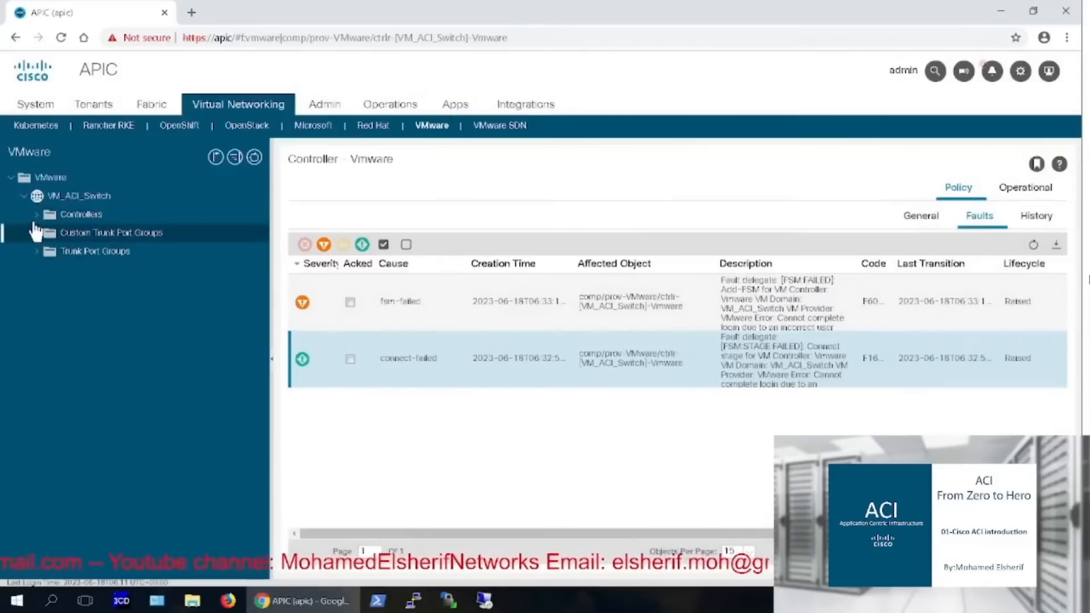
{"action": "left_click", "coordinate": [38, 216]}
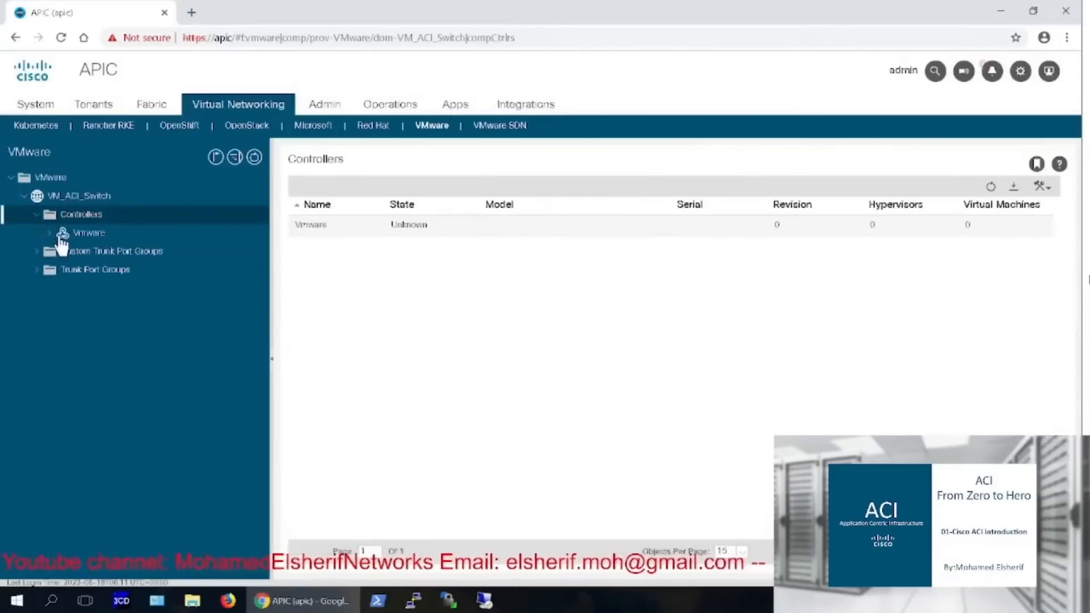
{"action": "left_click", "coordinate": [62, 235]}
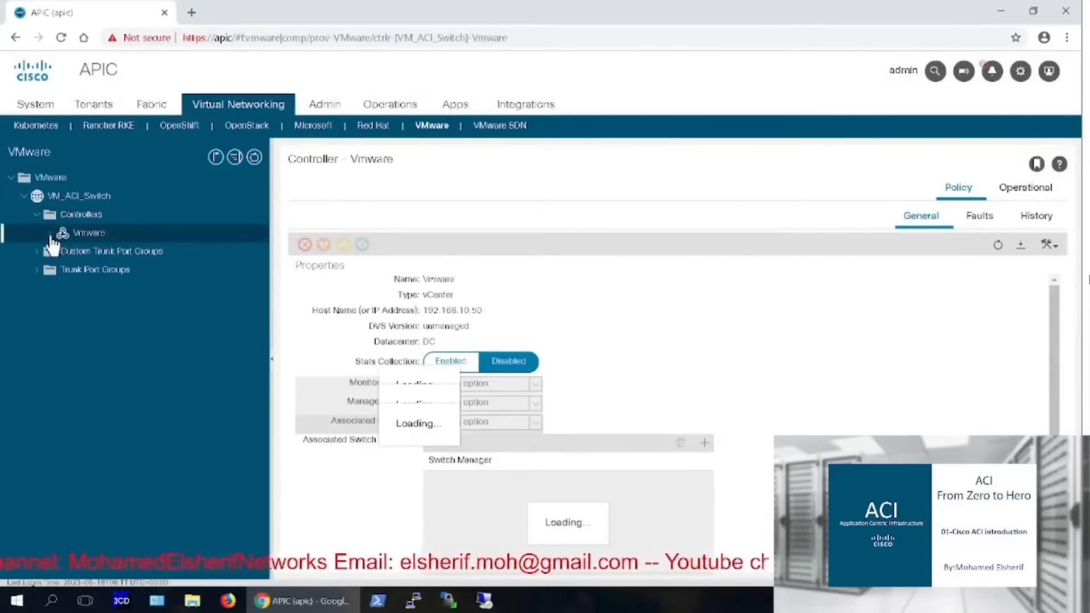
{"action": "left_click", "coordinate": [50, 234]}
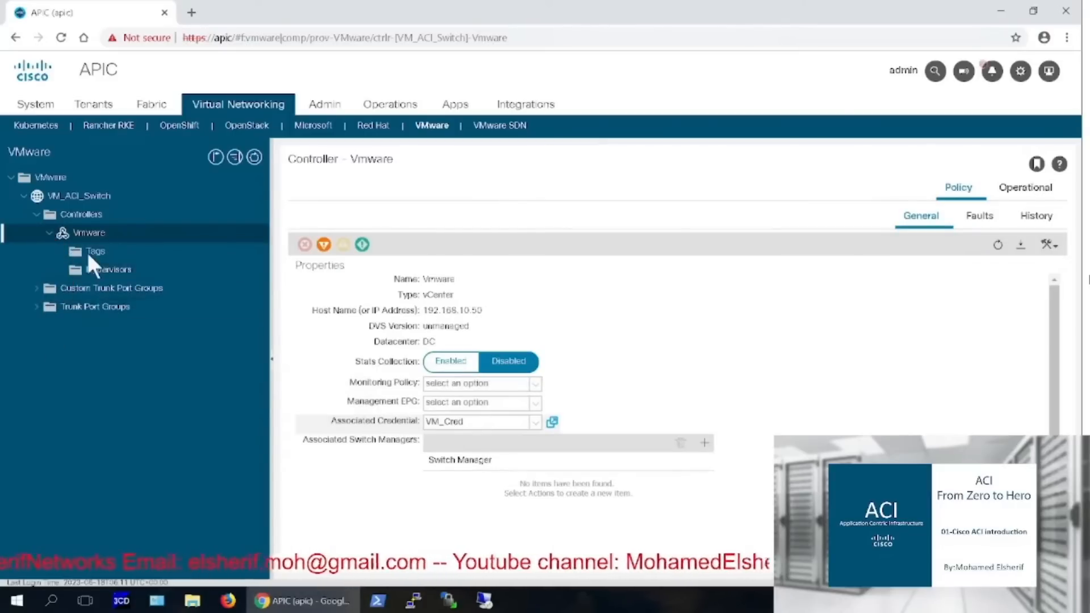
{"action": "left_click", "coordinate": [982, 216]}
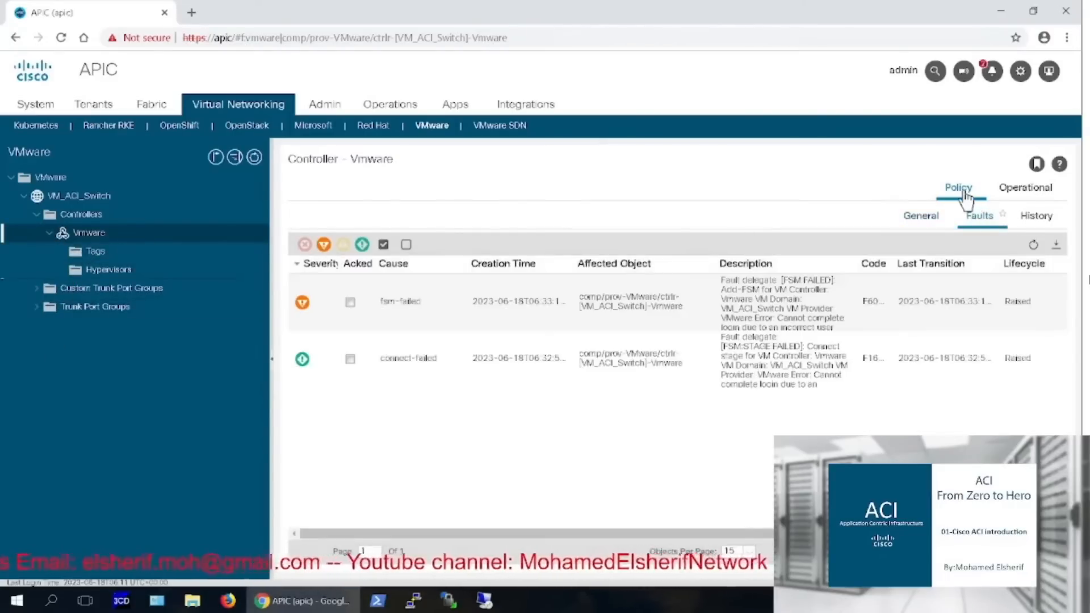
Return to General and open the Vmware controller's details from the Controllers list
{"action": "left_click", "coordinate": [922, 218]}
{"action": "scroll", "coordinate": [836, 313], "scroll_direction": "down", "scroll_amount": 2}
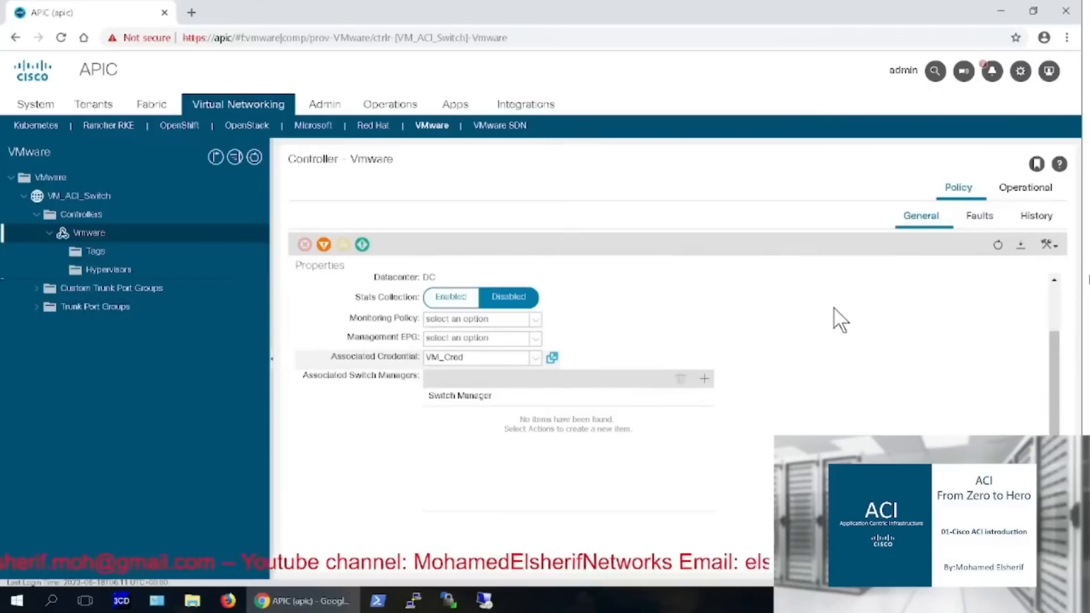
{"action": "scroll", "coordinate": [834, 309], "scroll_direction": "up", "scroll_amount": 2}
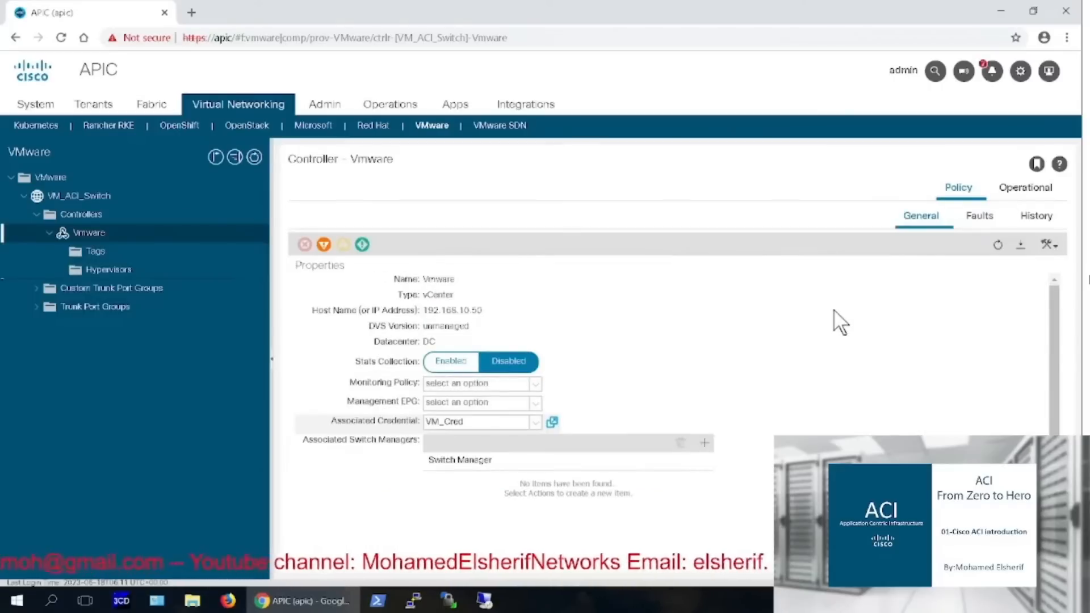
{"action": "left_click", "coordinate": [89, 220]}
{"action": "double_click", "coordinate": [782, 233]}
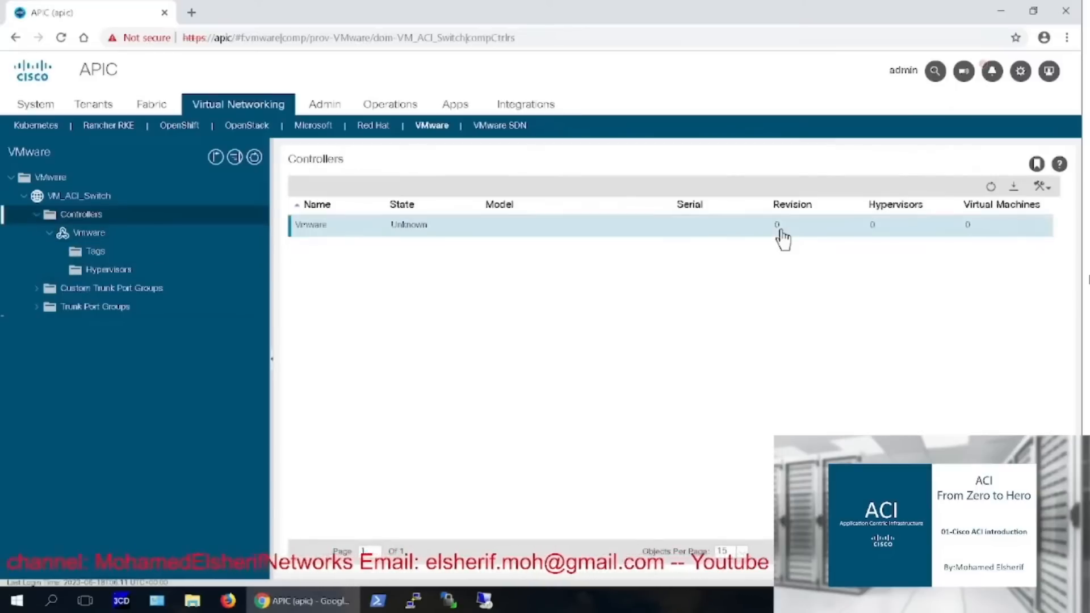
{"action": "scroll", "coordinate": [849, 345], "scroll_direction": "down", "scroll_amount": 2}
Fix VM_Cred's username to administrator, re-enter and confirm its password, and submit despite the warning
{"action": "left_click", "coordinate": [552, 421]}
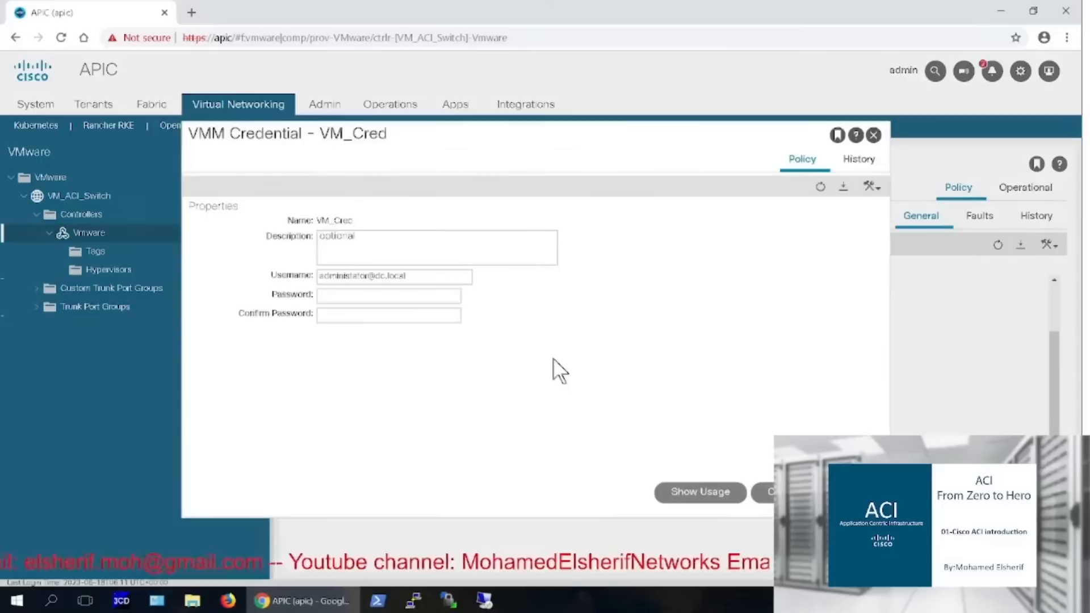
{"action": "key", "text": "super"}
{"action": "key", "text": "super"}
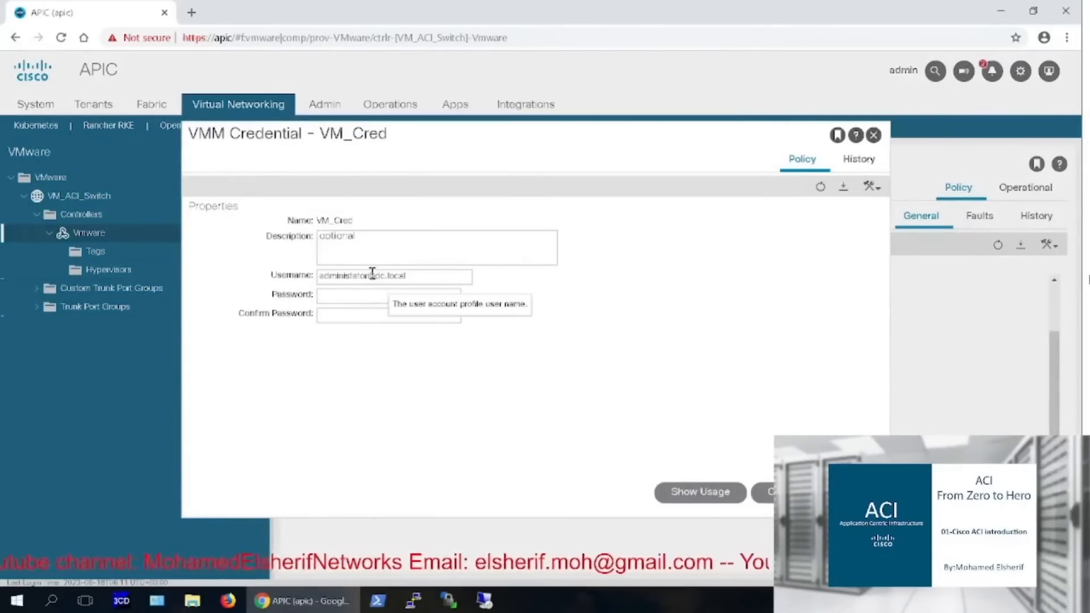
{"action": "left_click_drag", "start_coordinate": [367, 275], "coordinate": [318, 275]}
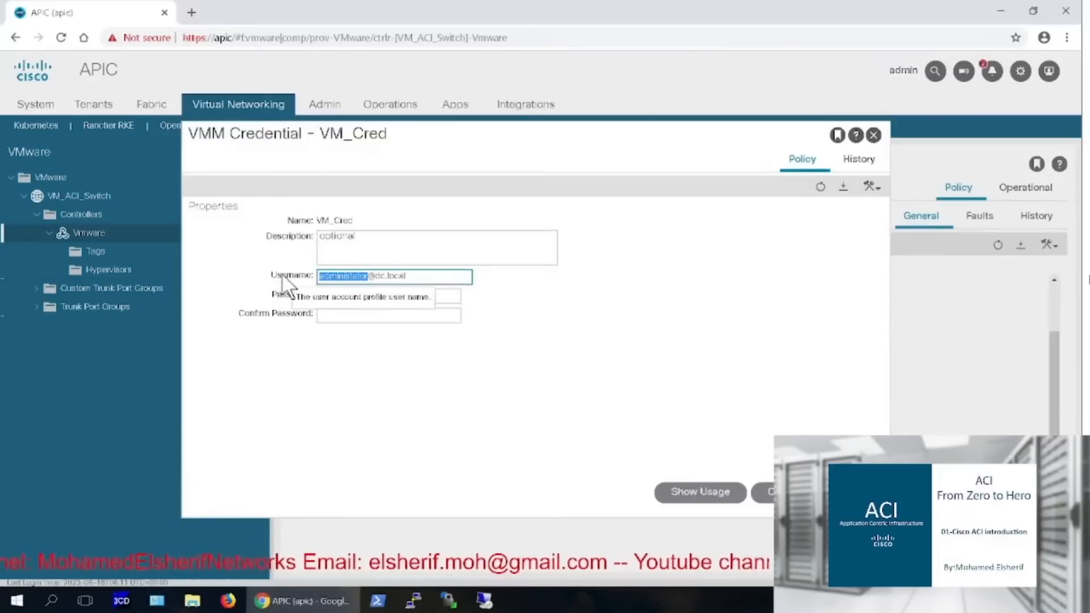
{"action": "type", "text": "administrato"}
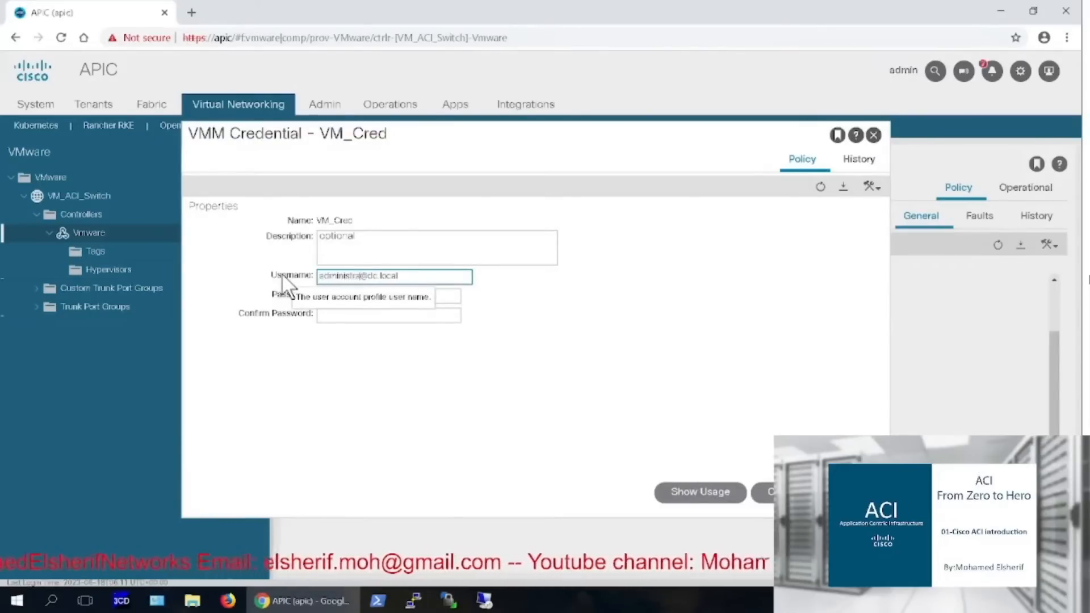
{"action": "type", "text": "r"}
{"action": "key", "text": "Tab"}
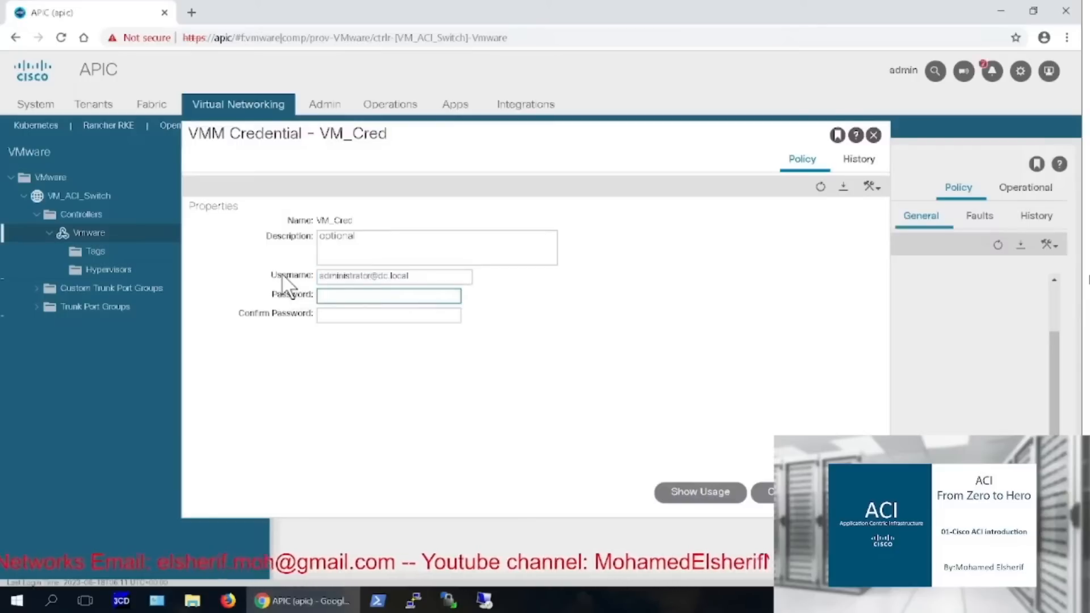
{"action": "type", "text": "•••••••"}
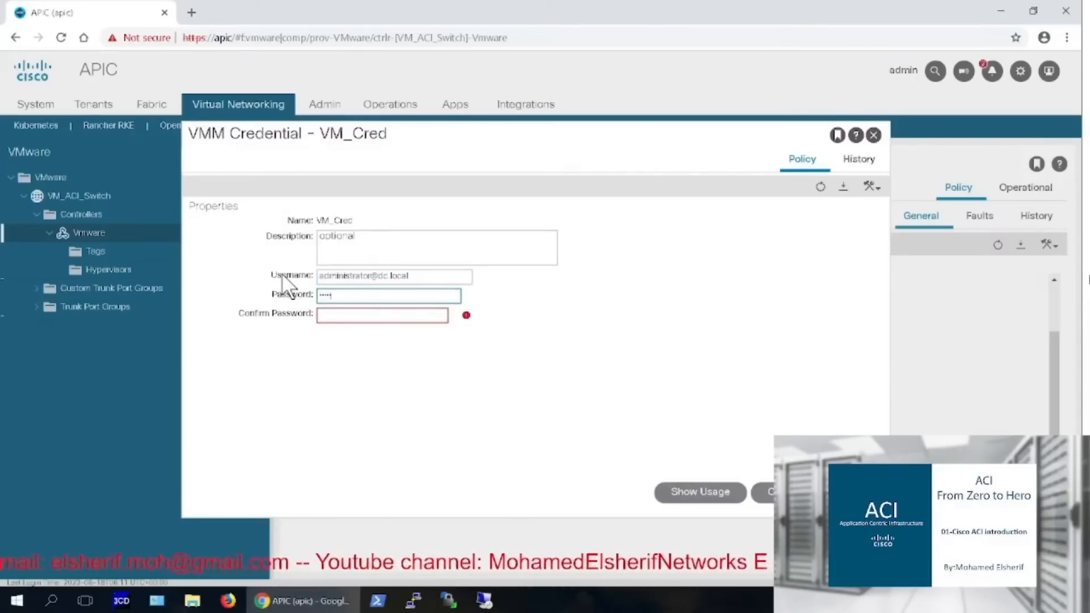
{"action": "key", "text": "Tab"}
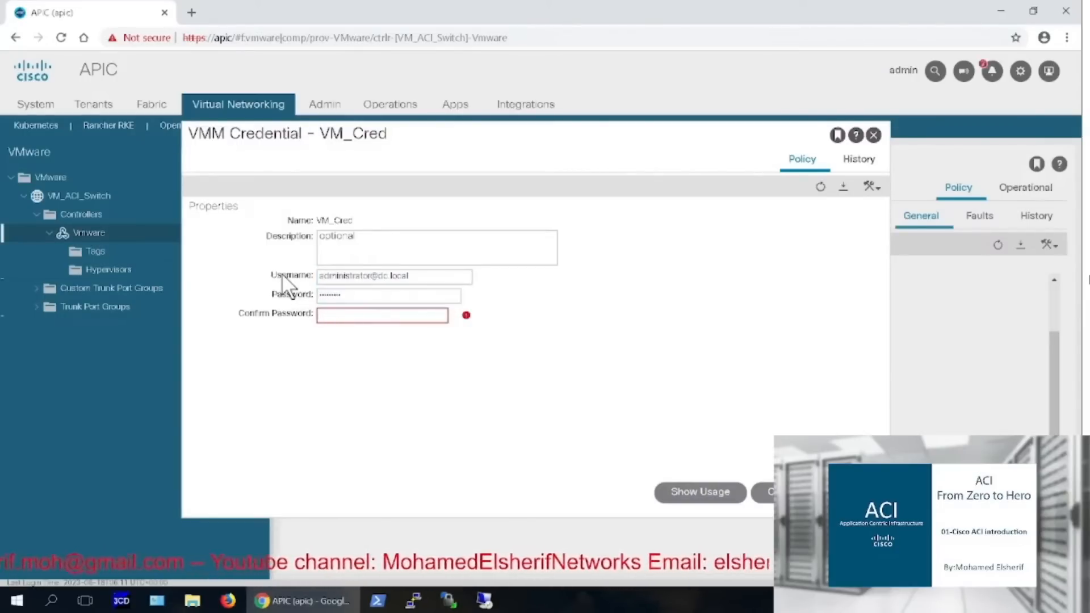
{"action": "type", "text": "••••••••"}
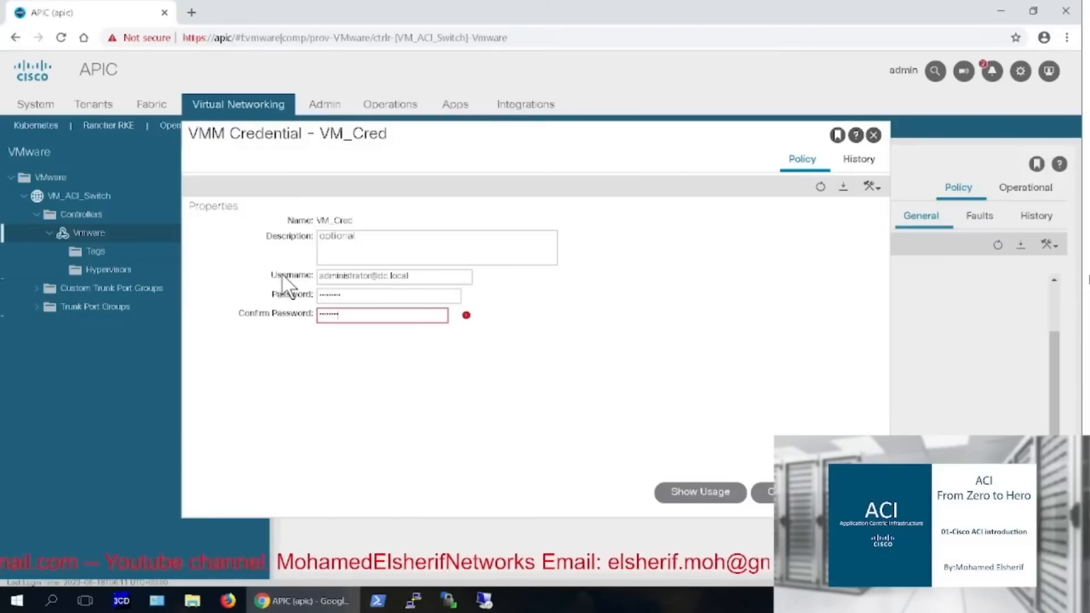
{"action": "key", "text": "Return"}
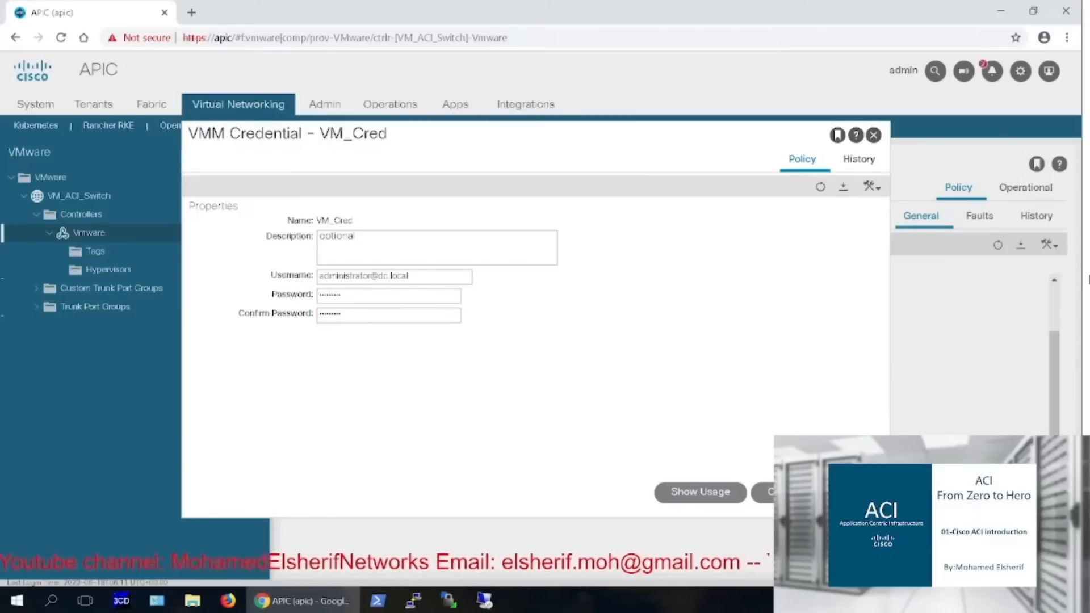
{"action": "left_click", "coordinate": [738, 463]}
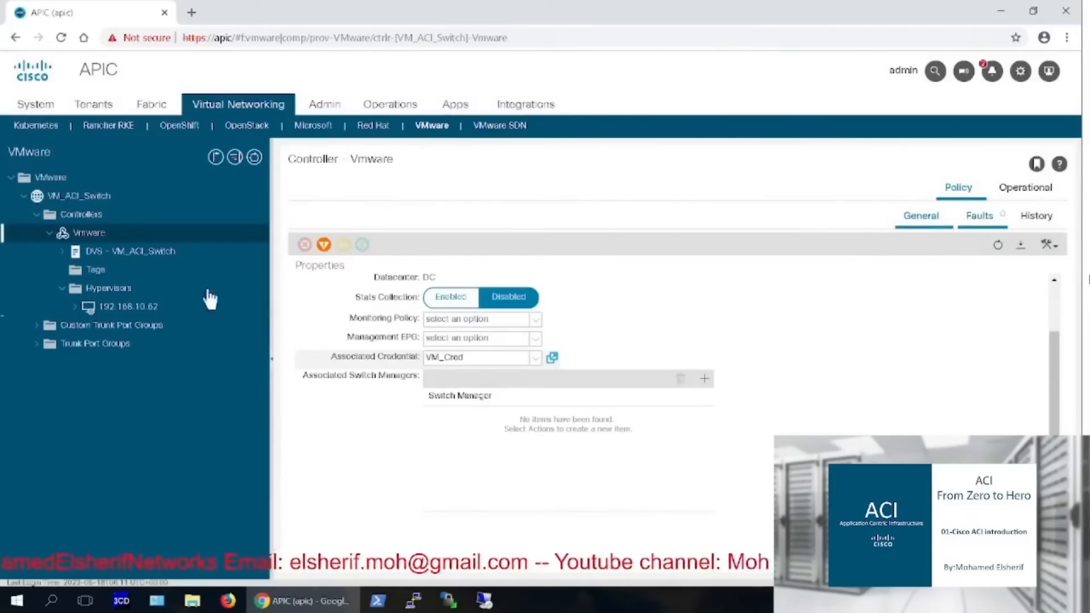
Check faults, expand hypervisor 192.168.10.62's topology, then open VM_ACI_Switch's properties
{"action": "left_click", "coordinate": [983, 224]}
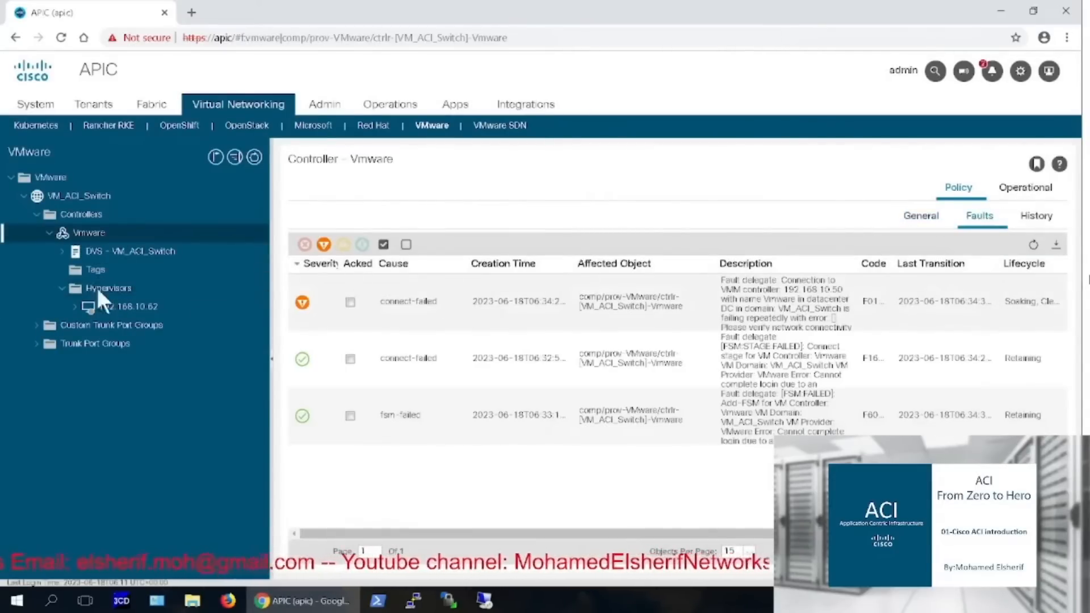
{"action": "left_click", "coordinate": [115, 309]}
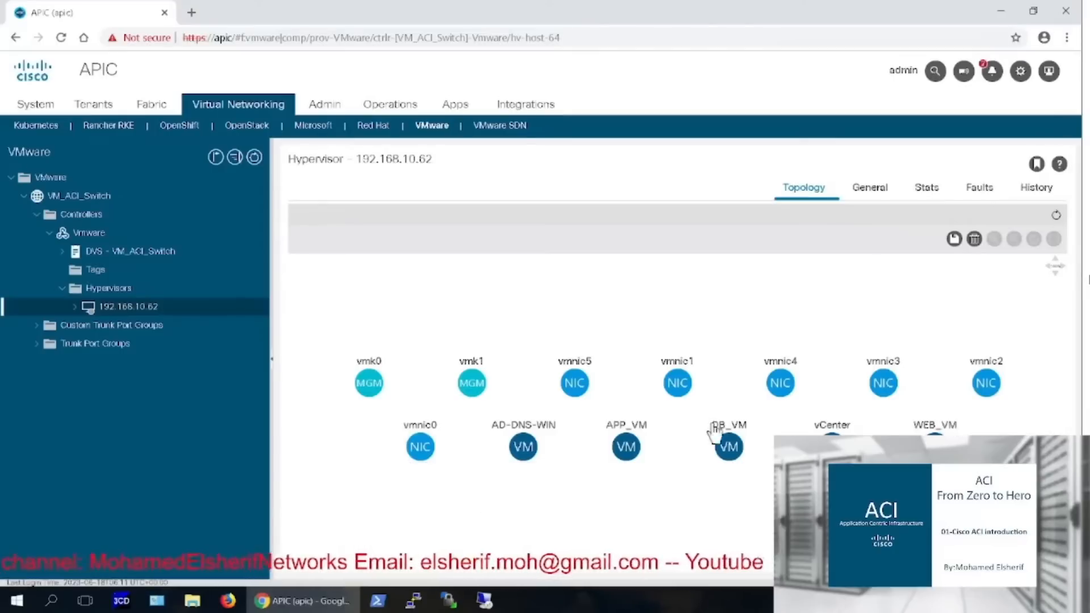
{"action": "left_click", "coordinate": [74, 307]}
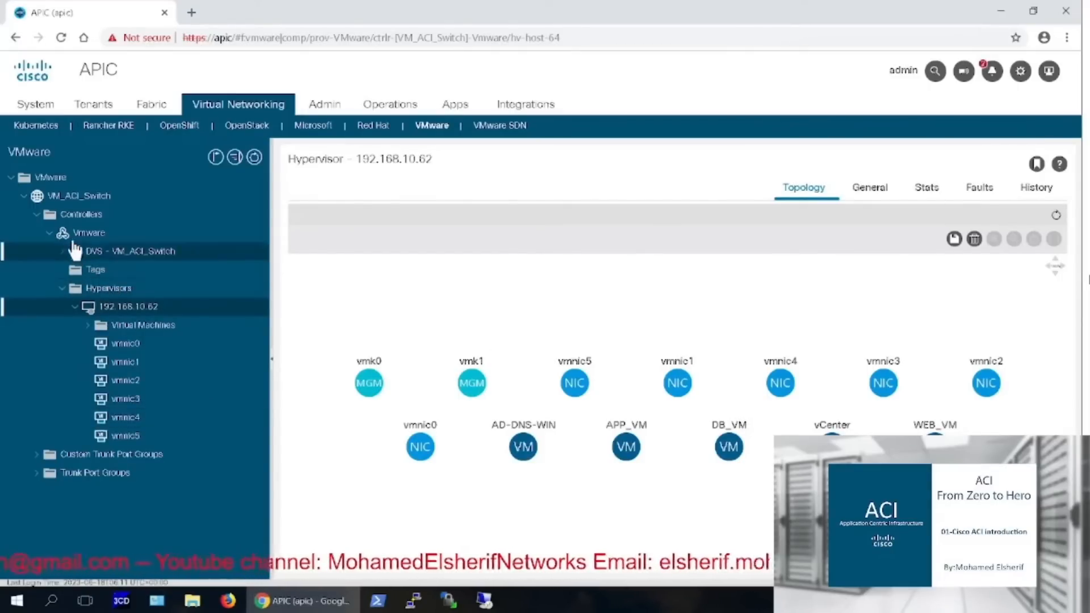
{"action": "left_click", "coordinate": [79, 204]}
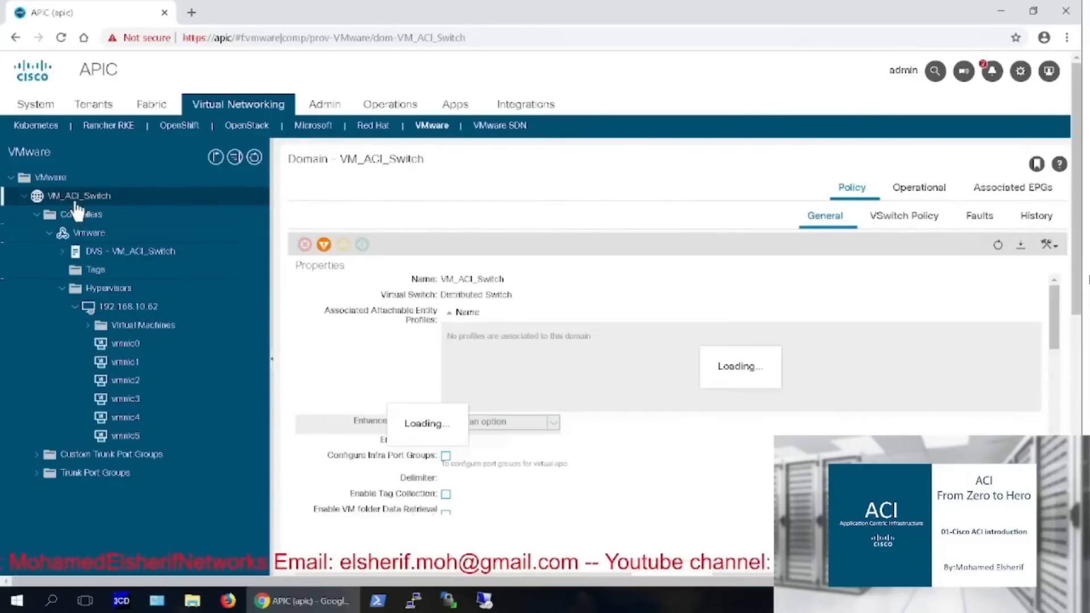
Refresh VM_ACI_Switch's fault list and list the VMs under hypervisor 192.168.10.62, including WEB_VM and DB_VM
{"action": "left_click", "coordinate": [974, 223]}
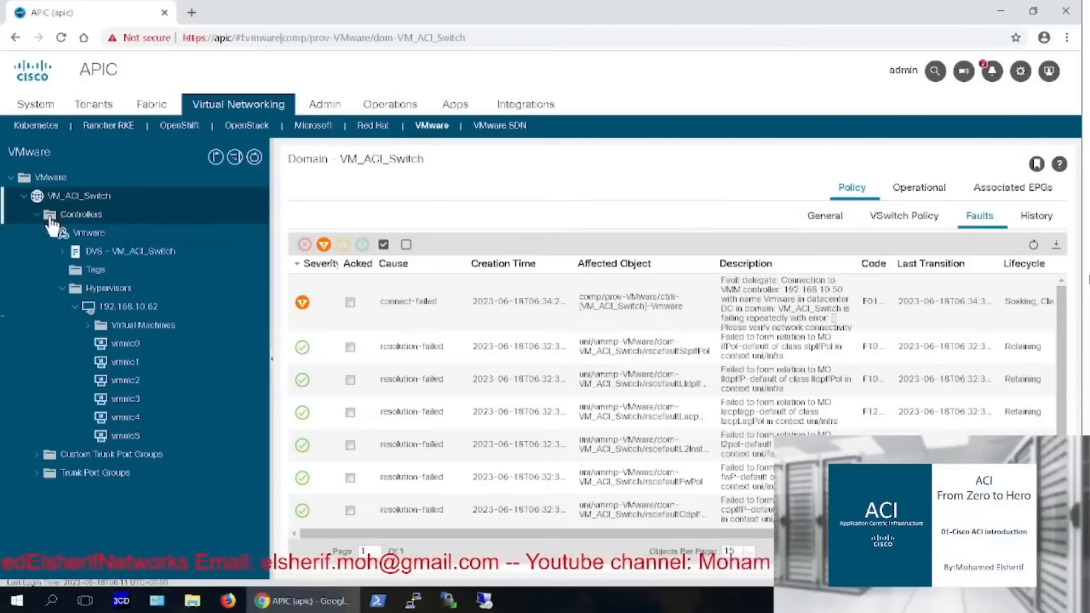
{"action": "left_click", "coordinate": [1033, 245]}
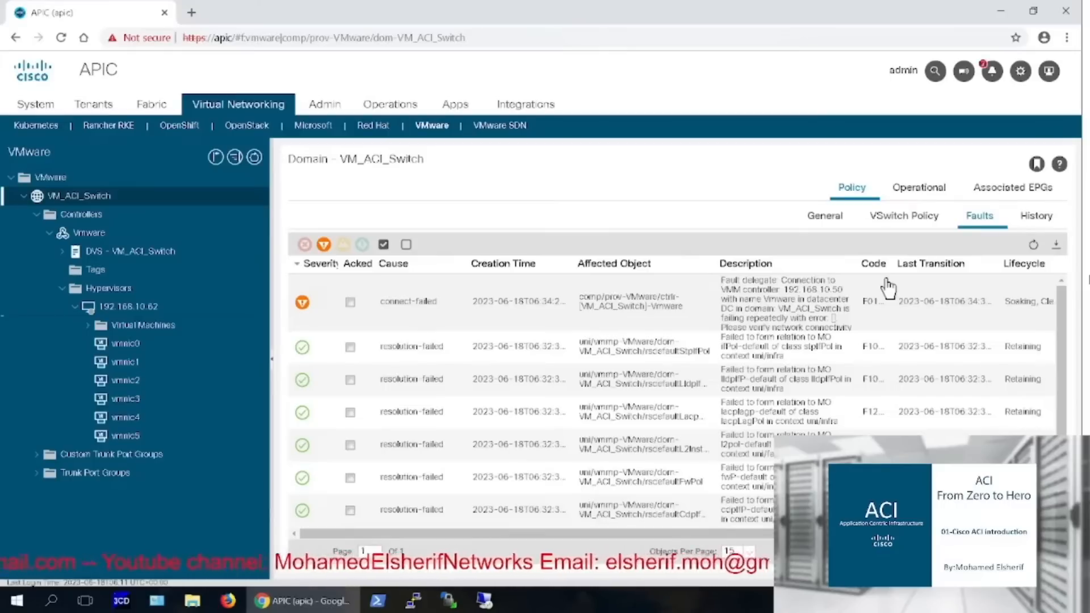
{"action": "left_click", "coordinate": [122, 326]}
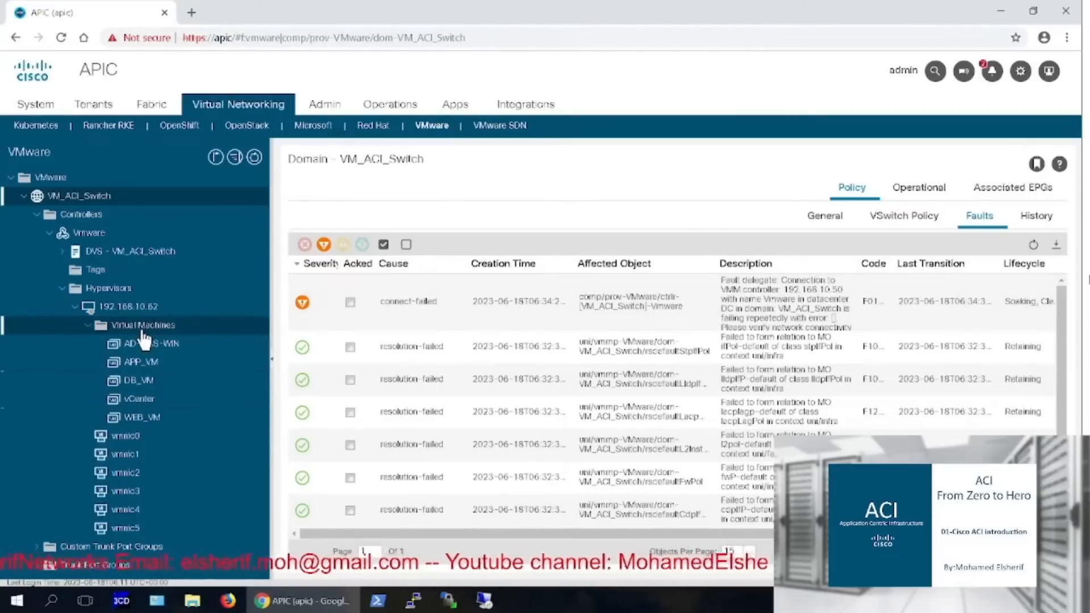
{"action": "left_click", "coordinate": [37, 215]}
{"action": "key", "text": "ctrl+t"}
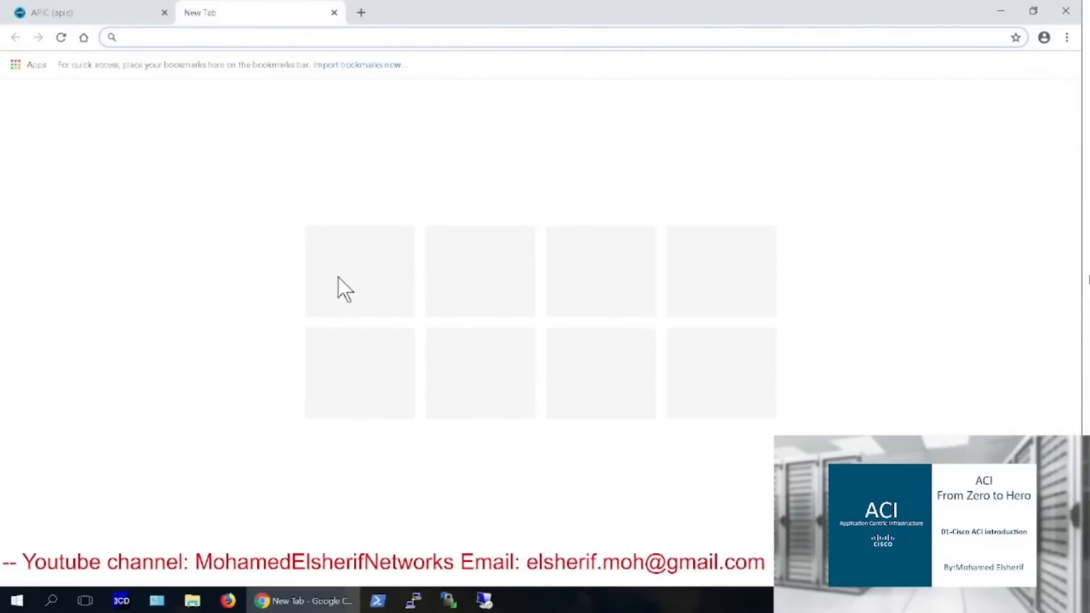
{"action": "type", "text": "https://vcenter"}
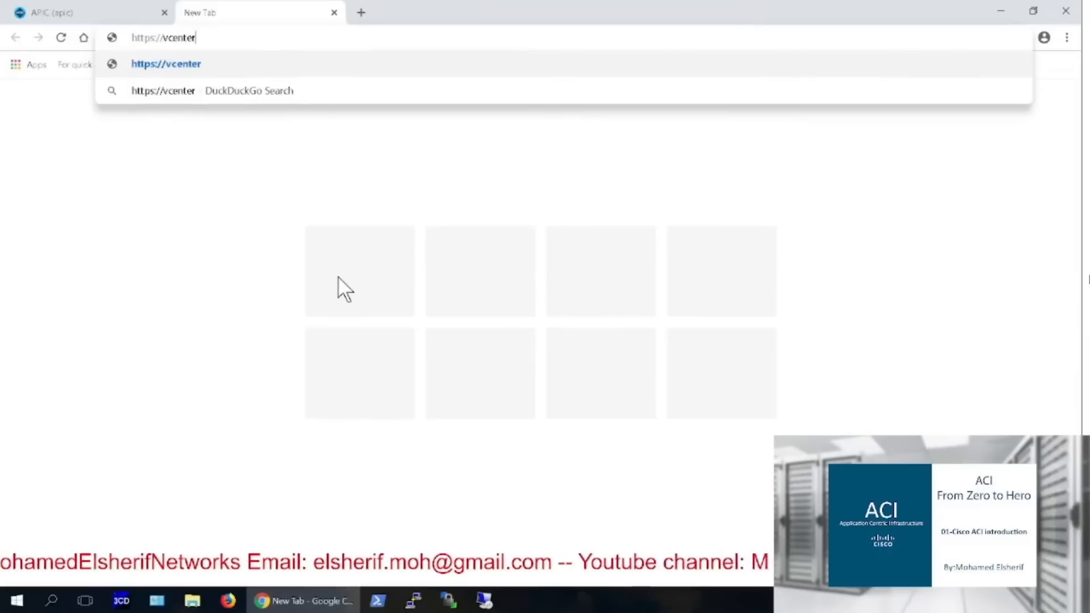
{"action": "key", "text": "Return"}
{"action": "left_click", "coordinate": [344, 348]}
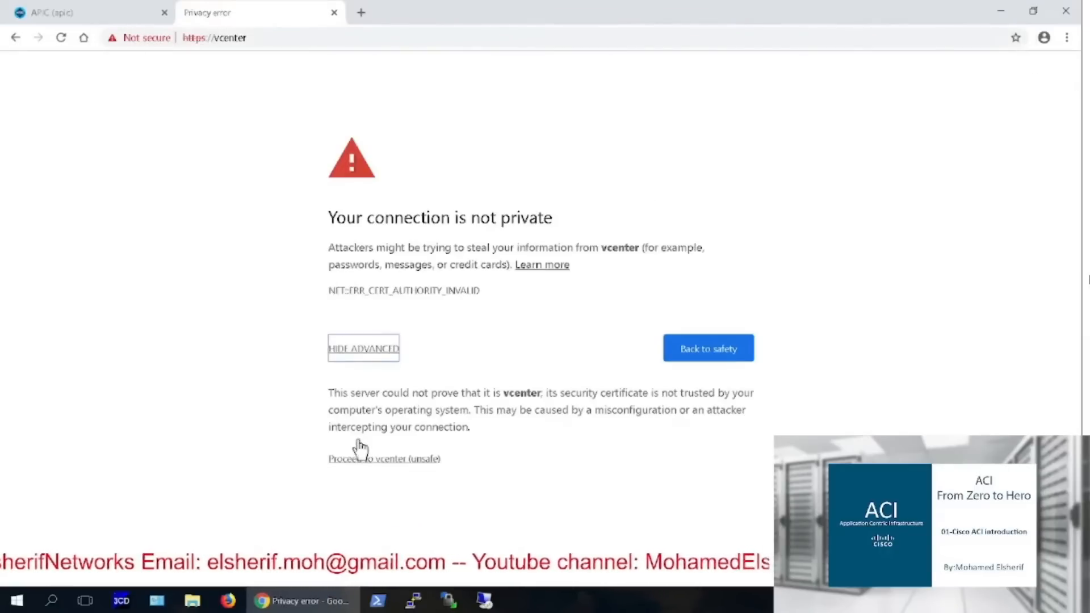
{"action": "left_click", "coordinate": [369, 458]}
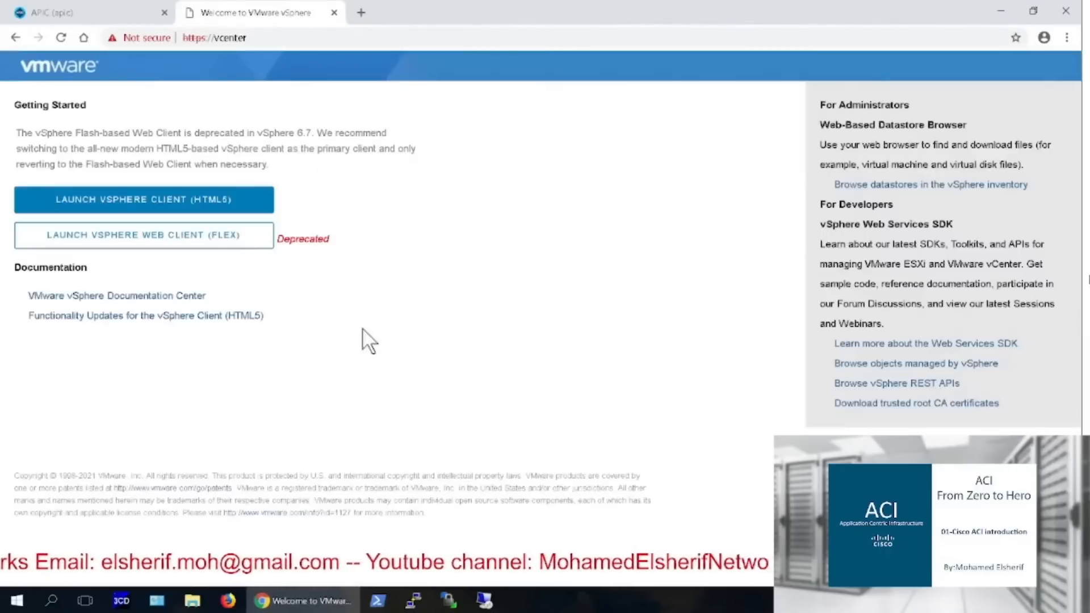
{"action": "left_click", "coordinate": [179, 199]}
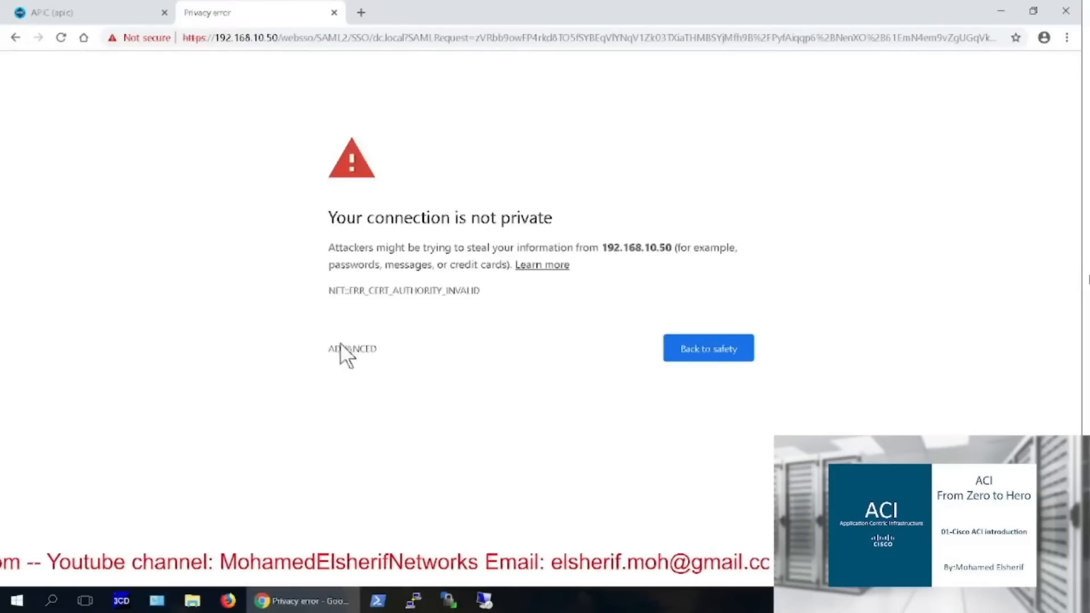
{"action": "left_click", "coordinate": [345, 350]}
{"action": "left_click", "coordinate": [363, 458]}
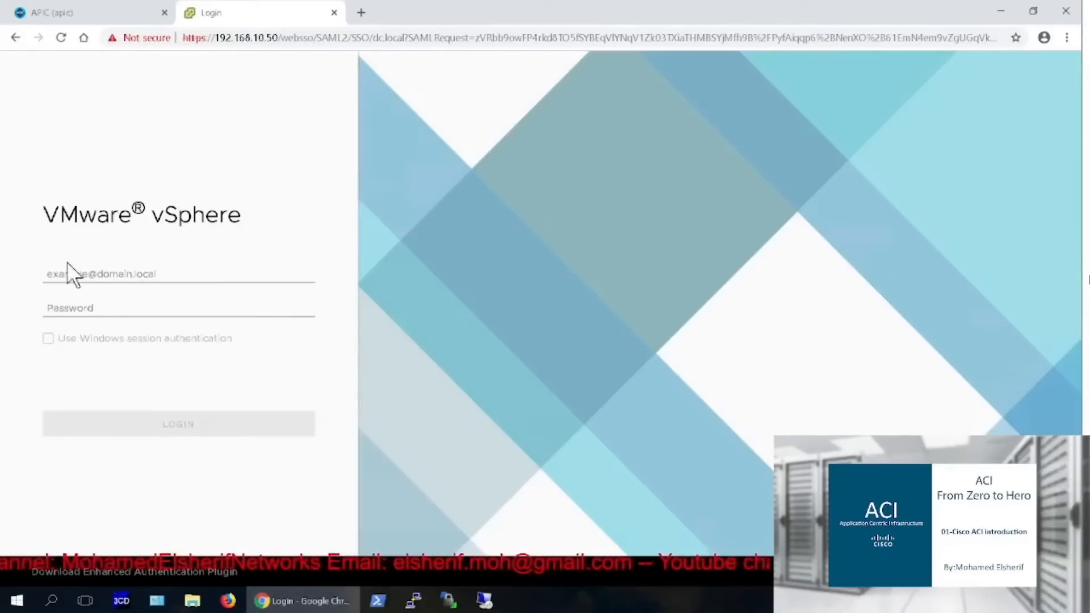
Log in to vCenter with the administrator account's username and password
{"action": "left_click", "coordinate": [70, 272]}
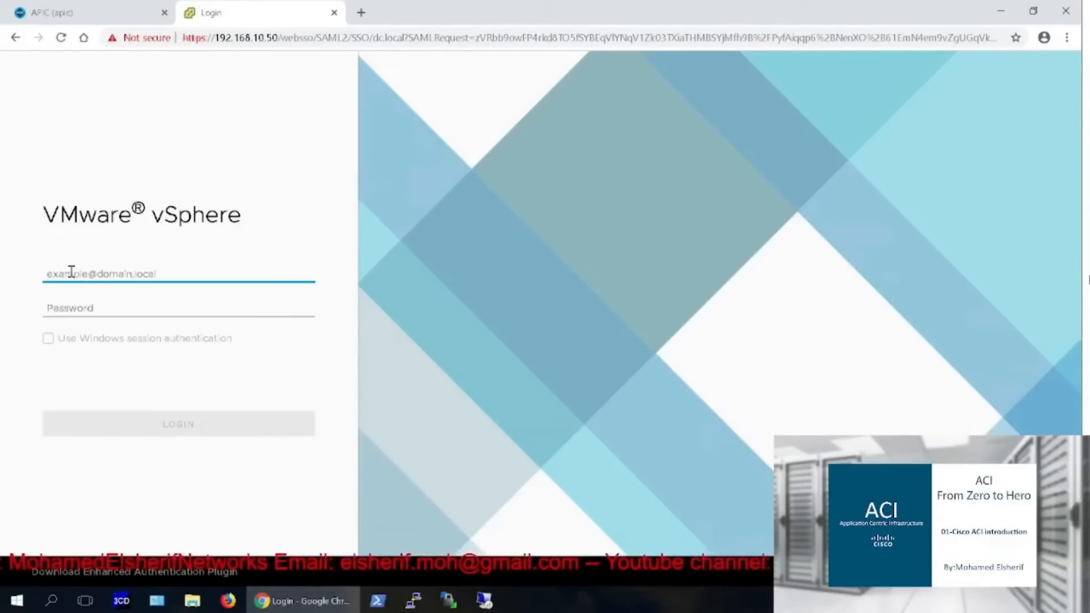
{"action": "type", "text": "adminis"}
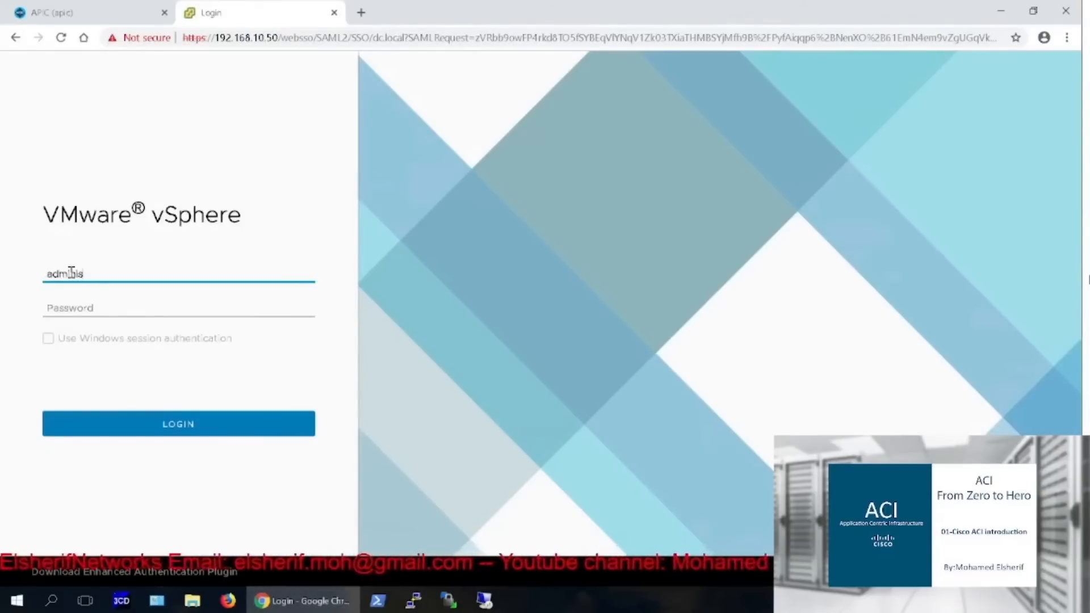
{"action": "type", "text": "trator@"}
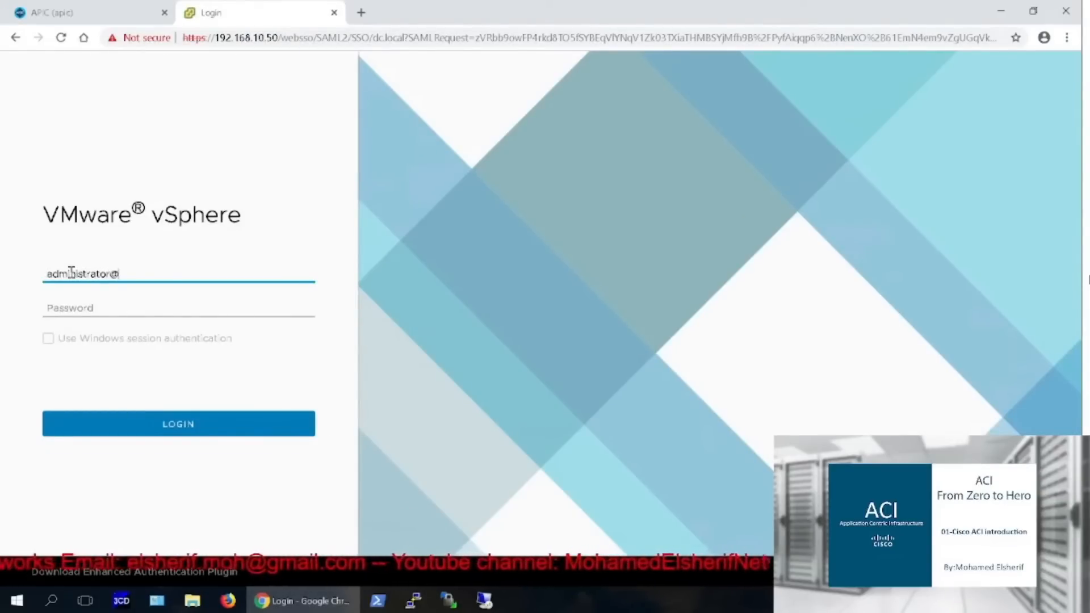
{"action": "type", "text": "dc.local"}
{"action": "key", "text": "Tab"}
{"action": "type", "text": "VMware1!"}
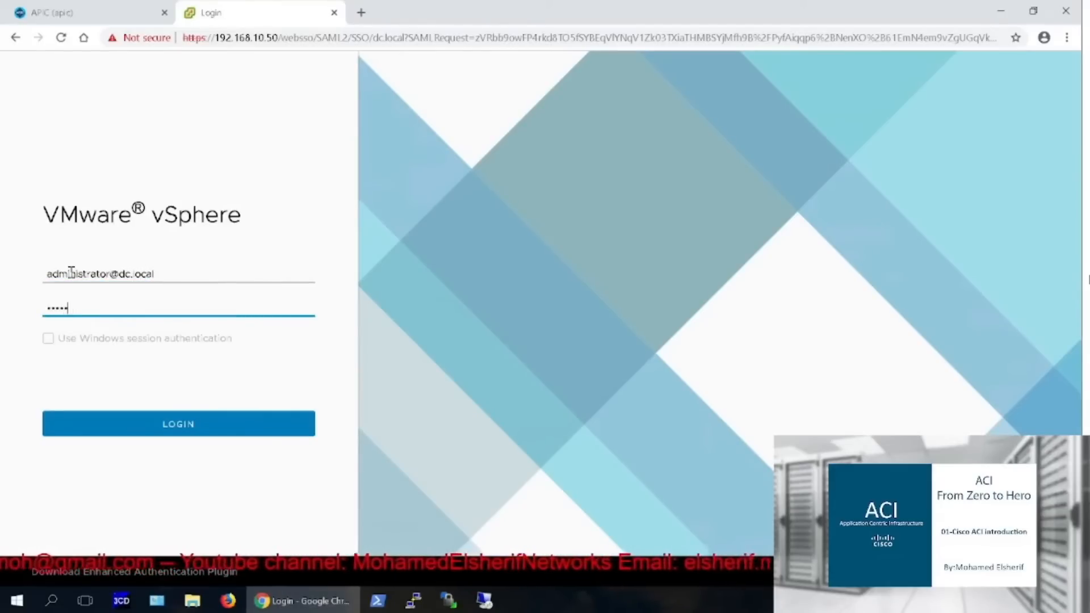
{"action": "key", "text": "Return"}
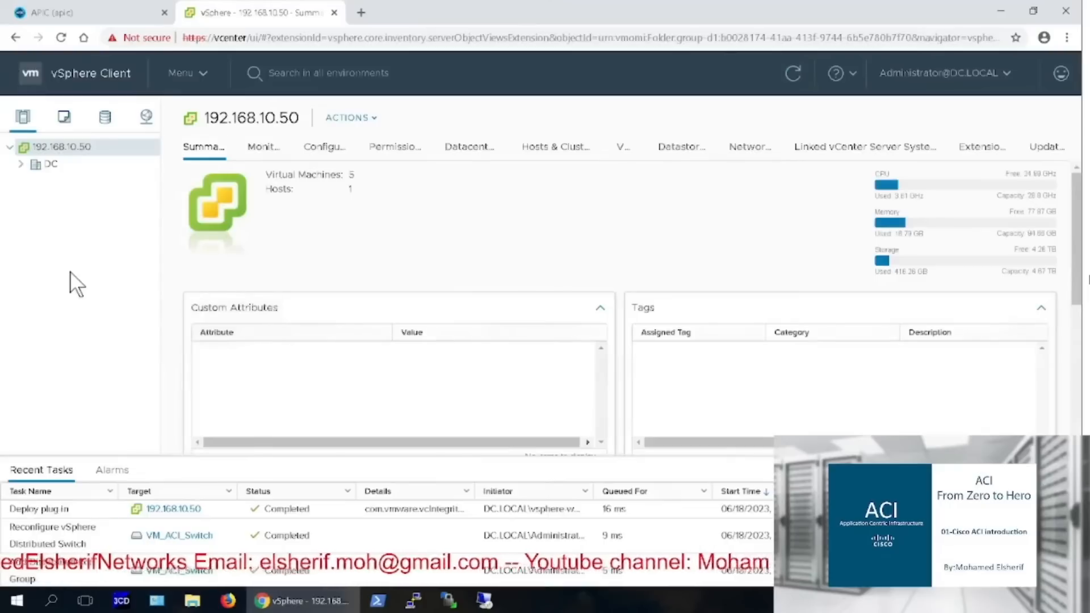
Expand datacenter DC in the Networking inventory to list VM_ACI_Switch, DUAL_VLAN11–13 and VM Network
{"action": "left_click", "coordinate": [18, 166]}
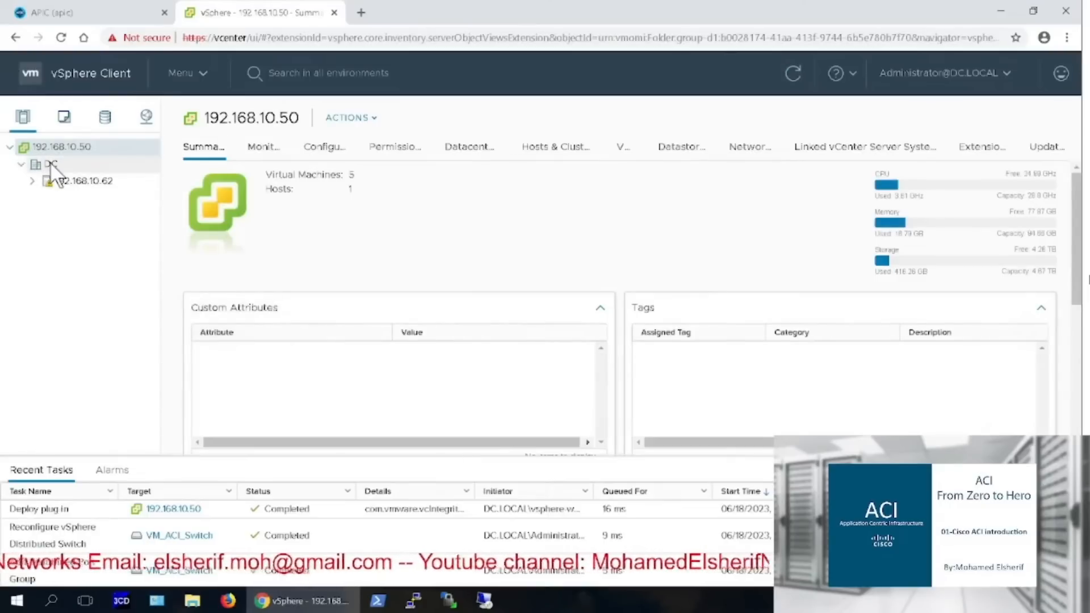
{"action": "left_click", "coordinate": [50, 162]}
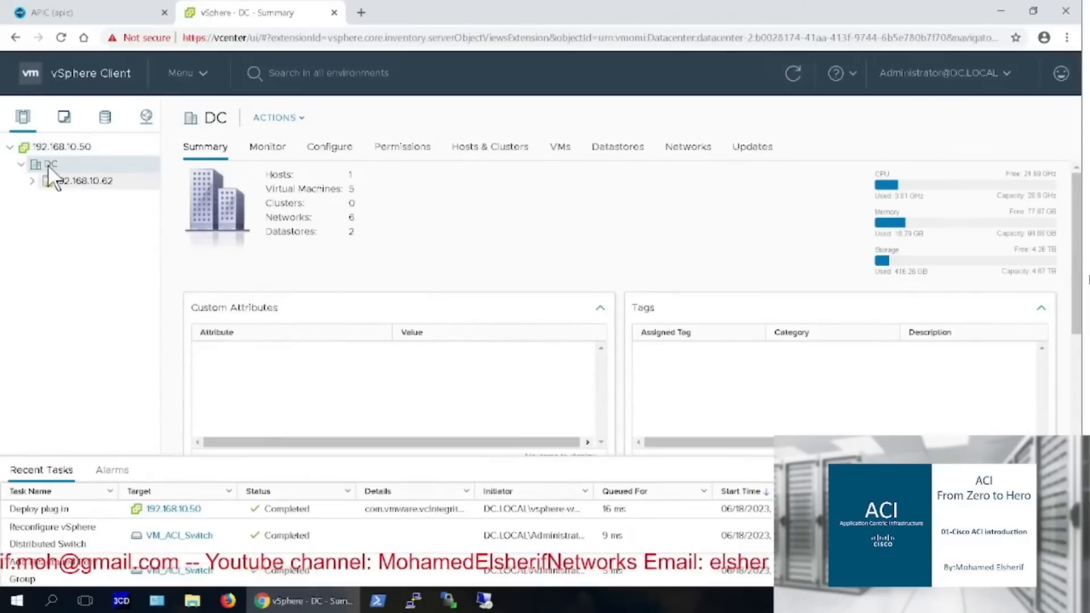
{"action": "left_click", "coordinate": [146, 116]}
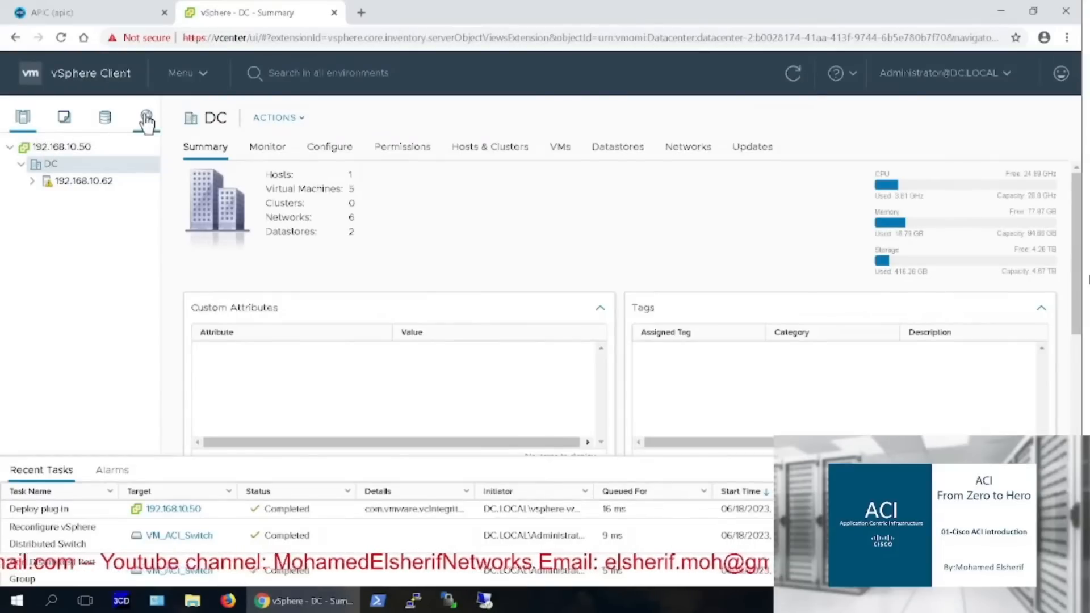
{"action": "left_click", "coordinate": [22, 164]}
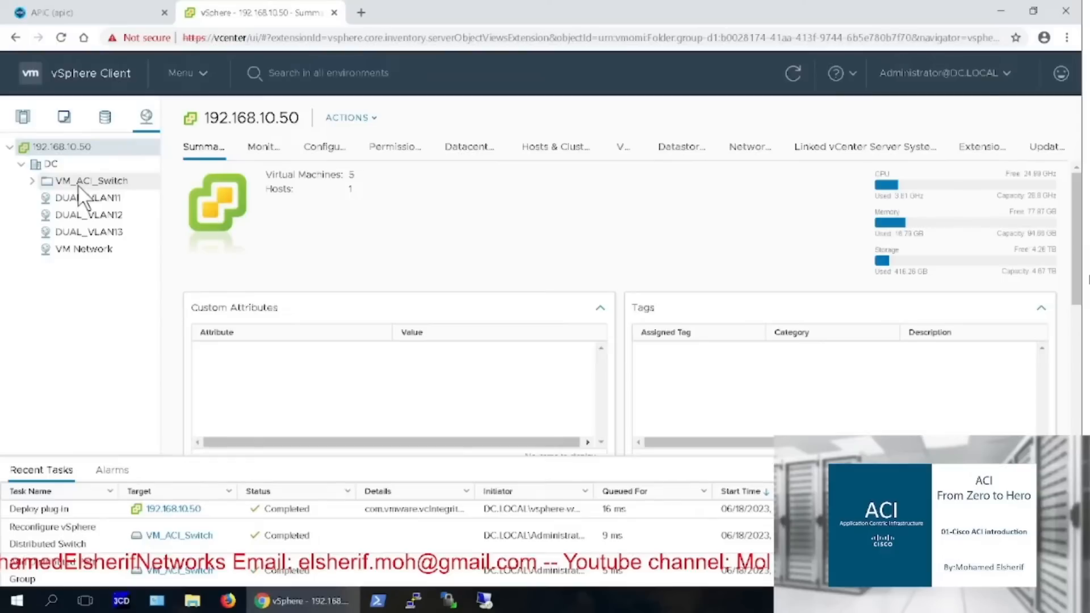
Expand VM_ACI_Switch and view its uplinks port group's configuration
{"action": "left_click", "coordinate": [32, 181]}
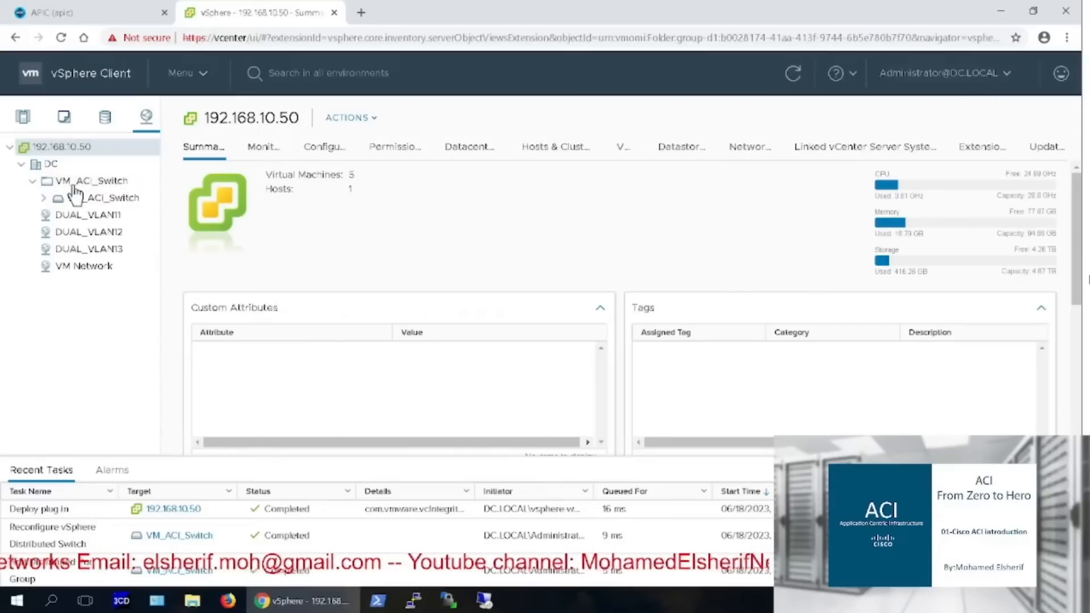
{"action": "left_click", "coordinate": [43, 197]}
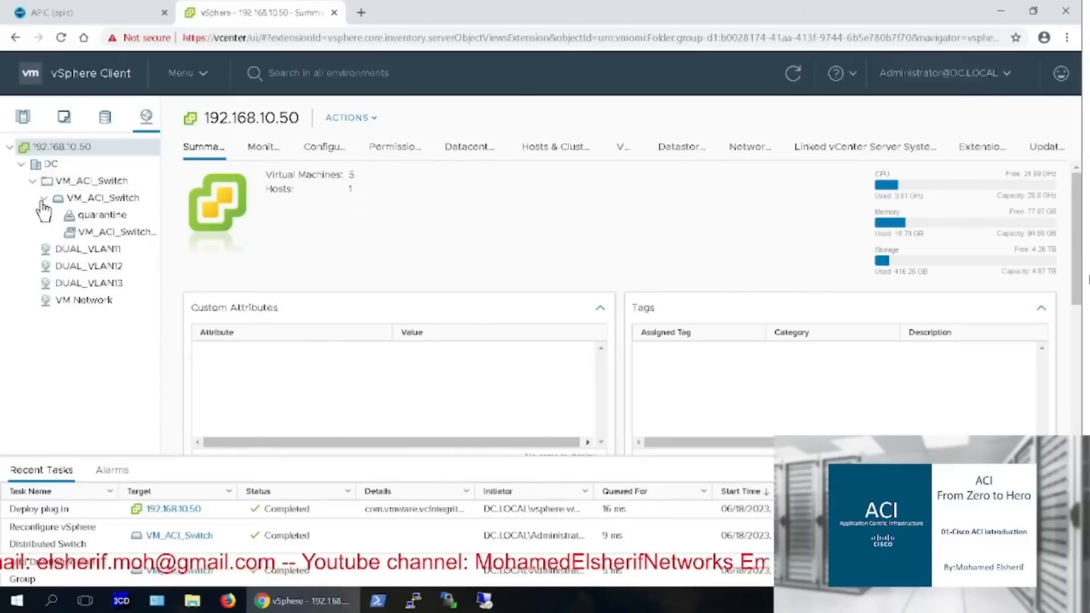
{"action": "left_click", "coordinate": [101, 233]}
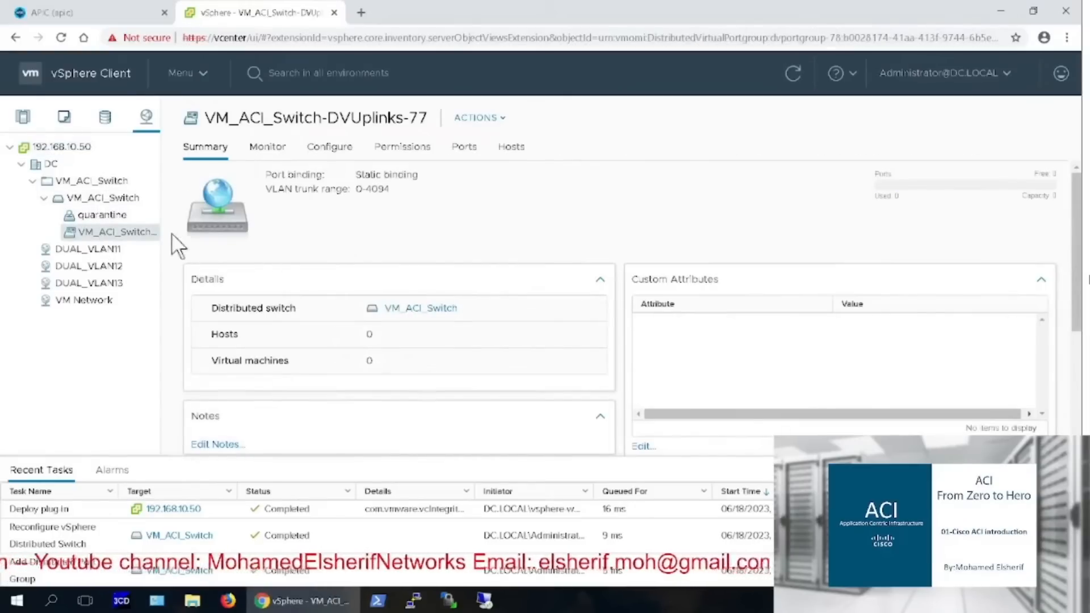
{"action": "left_click", "coordinate": [333, 146]}
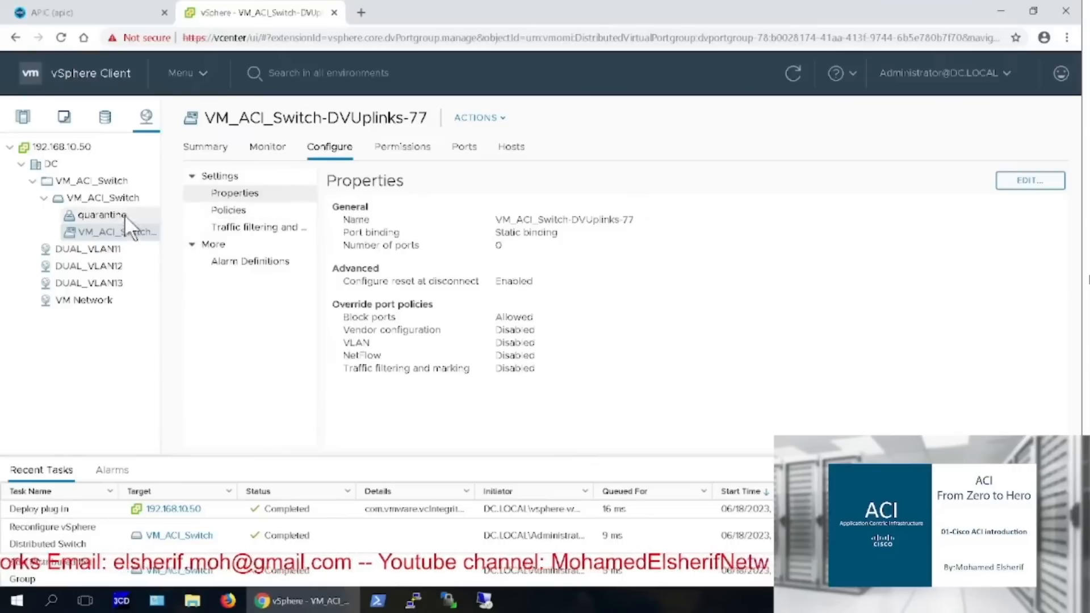
Show VM_ACI_Switch's Configure > Properties, highlighting MTU 9000 Bytes and Link Layer Discovery Protocol
{"action": "left_click", "coordinate": [93, 195]}
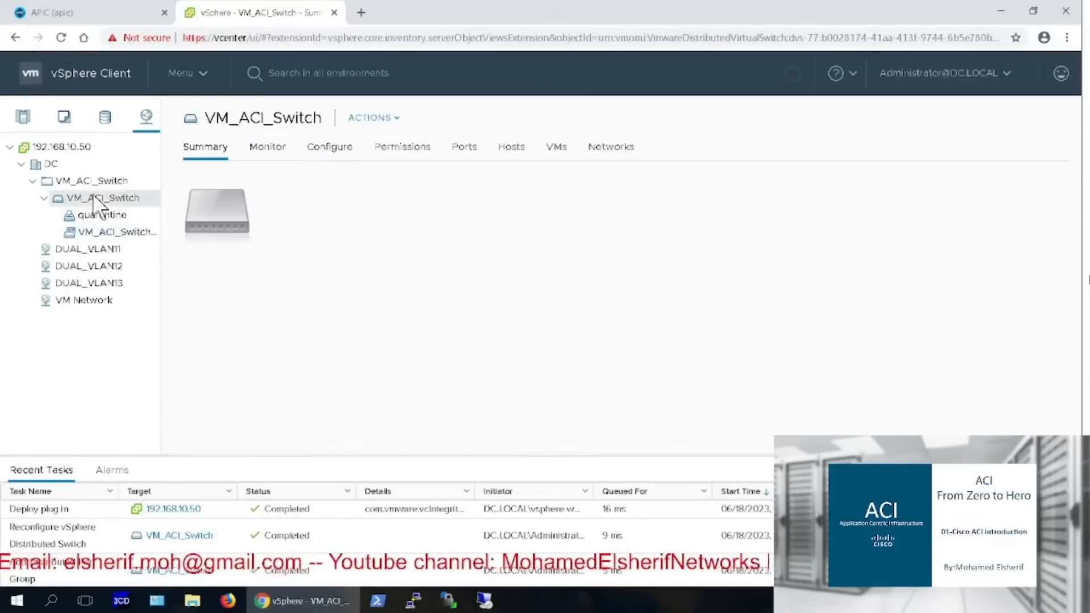
{"action": "left_click", "coordinate": [330, 149]}
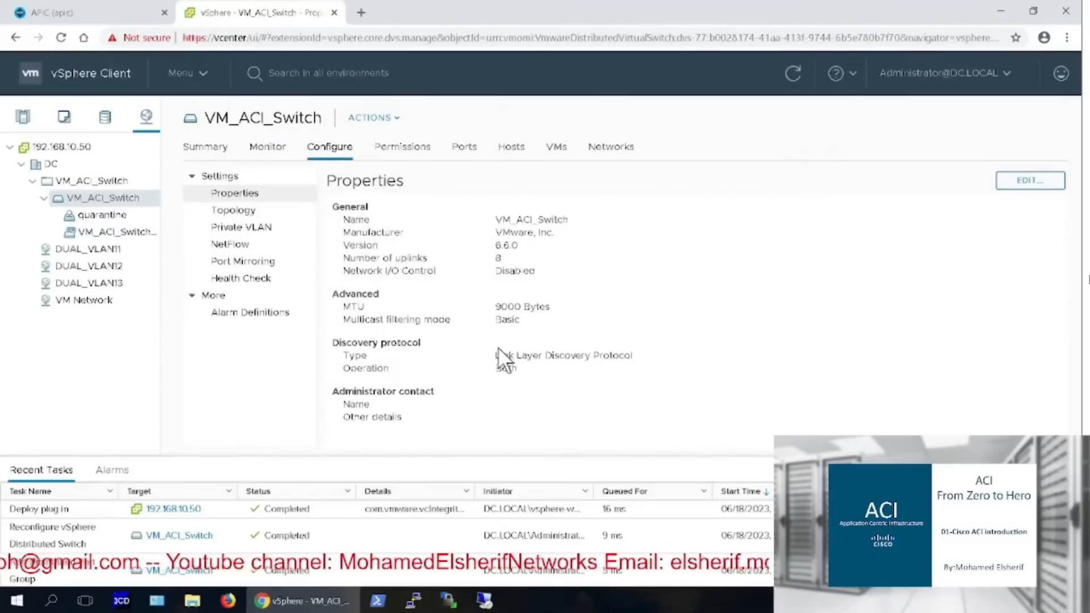
{"action": "left_click_drag", "start_coordinate": [498, 348], "coordinate": [648, 353]}
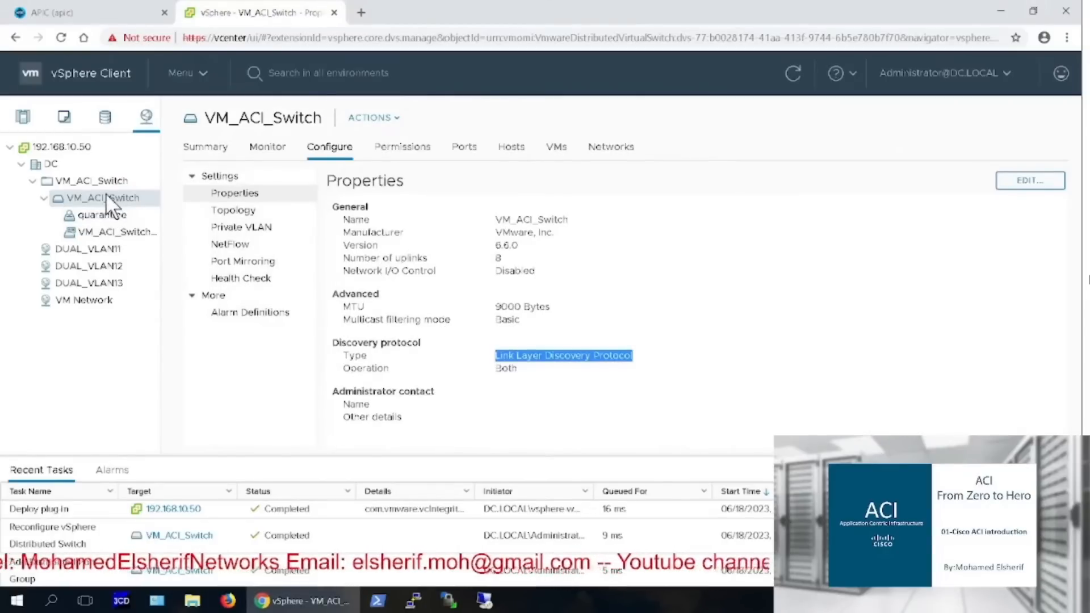
{"action": "right_click", "coordinate": [108, 201]}
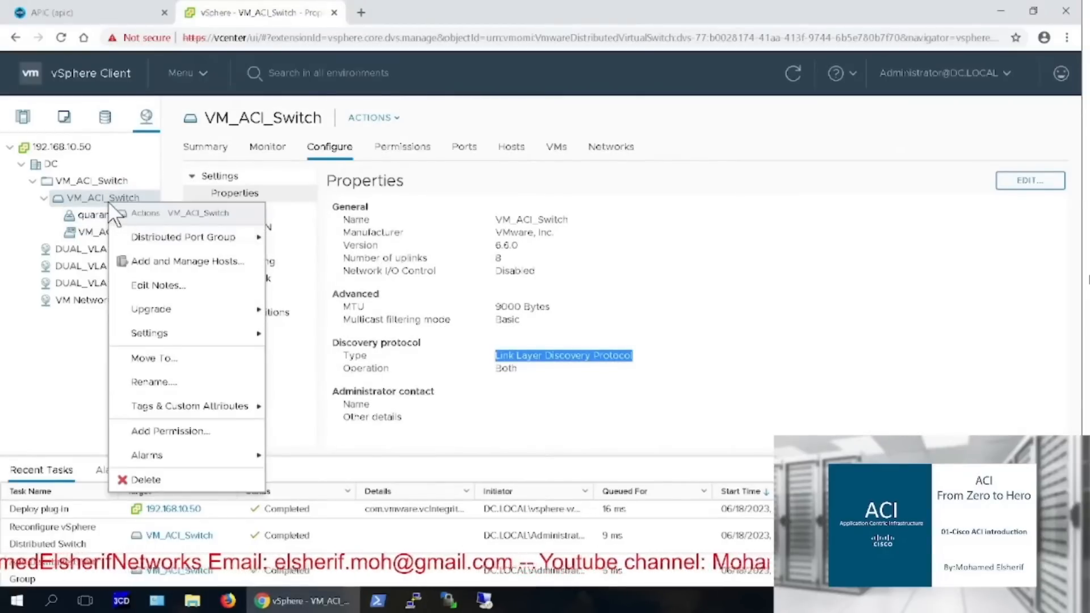
Add new host 192.168.10.62 to VM_ACI_Switch and advance to its physical adapters vmnic0–vmnic5
{"action": "left_click", "coordinate": [173, 266]}
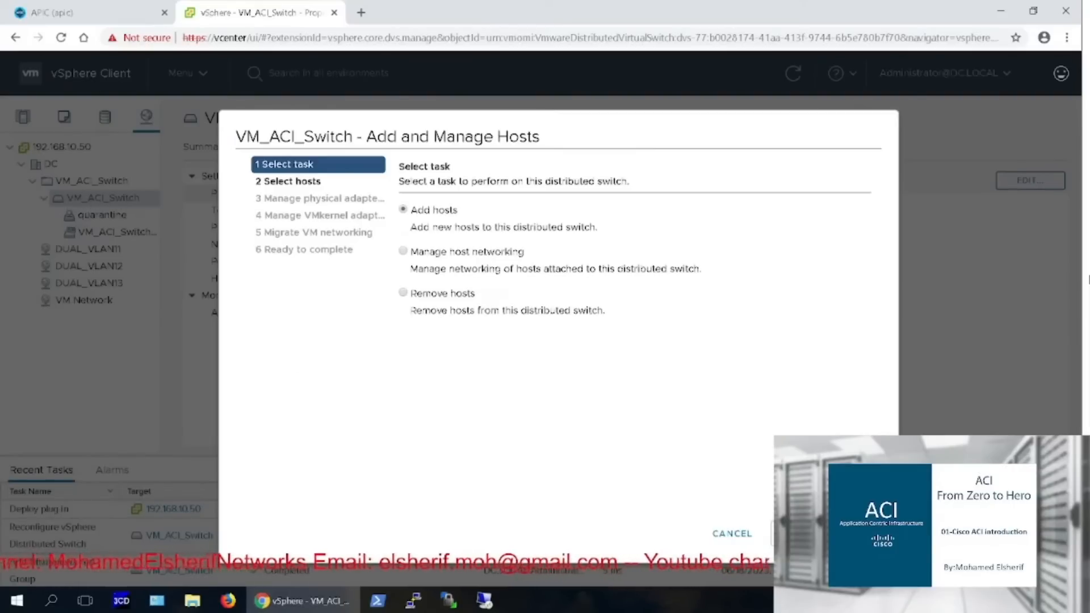
{"action": "left_click", "coordinate": [853, 533]}
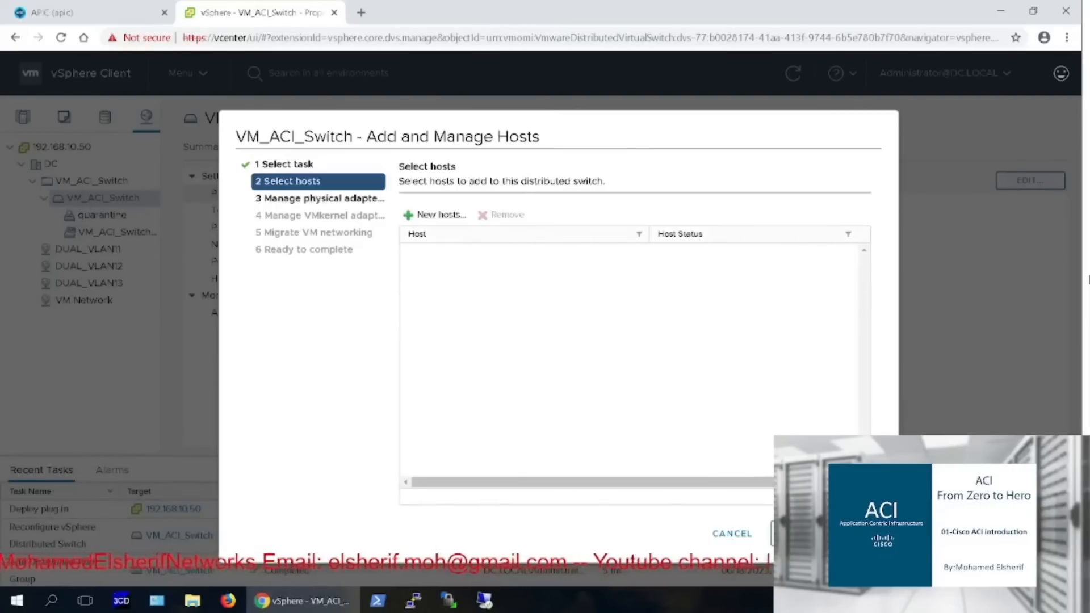
{"action": "left_click", "coordinate": [441, 215]}
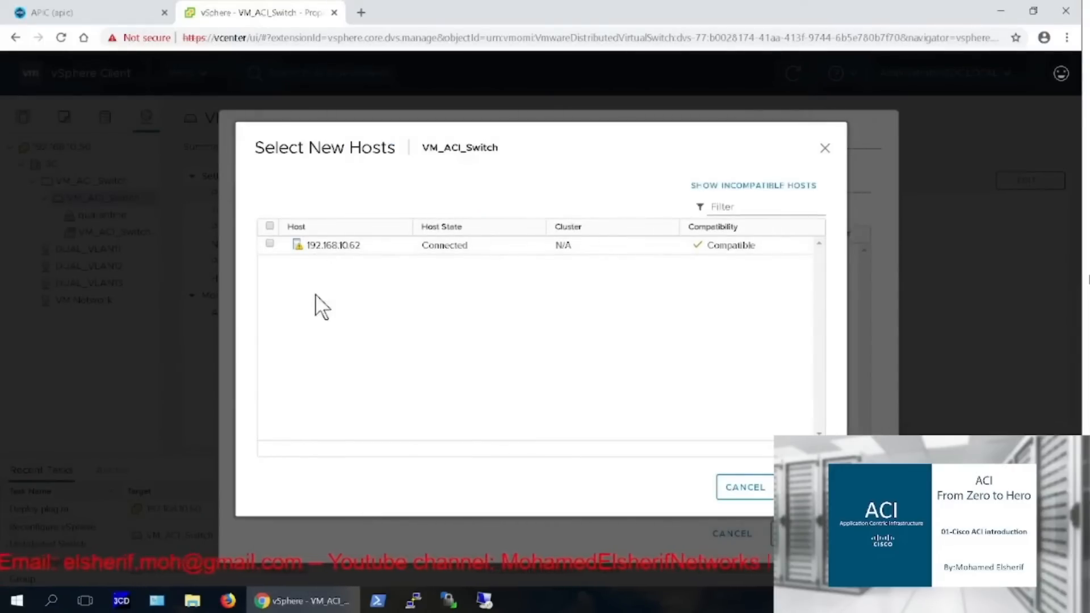
{"action": "left_click", "coordinate": [269, 244]}
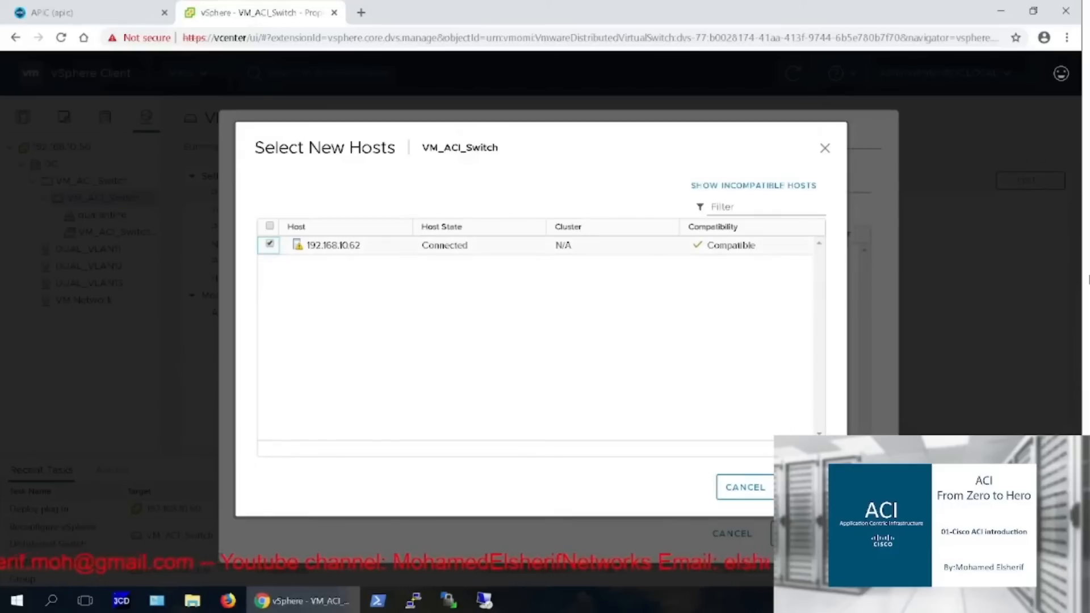
{"action": "left_click", "coordinate": [804, 487]}
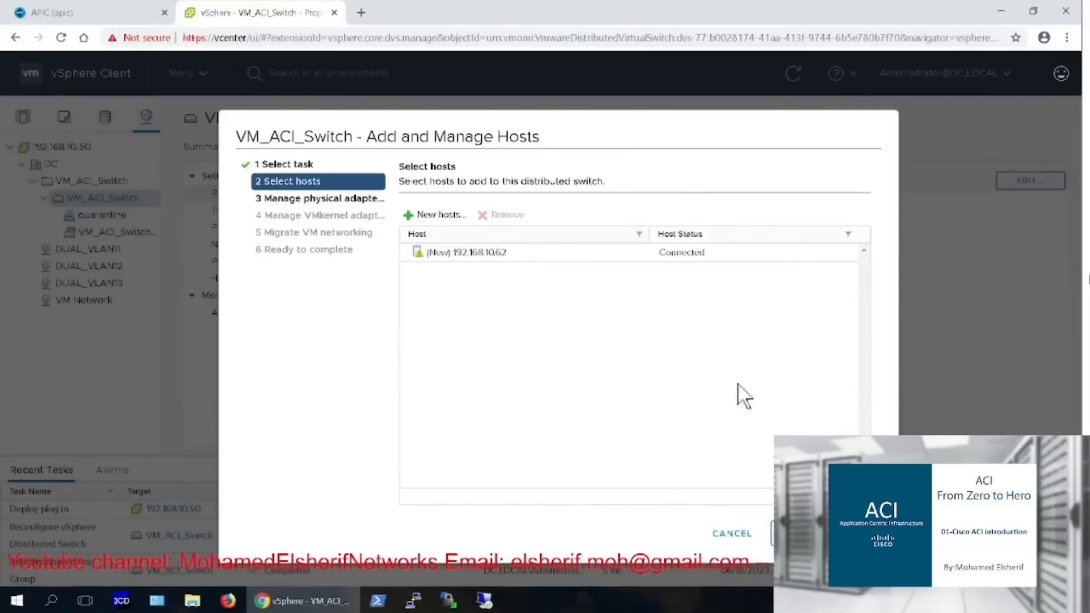
{"action": "left_click", "coordinate": [803, 533]}
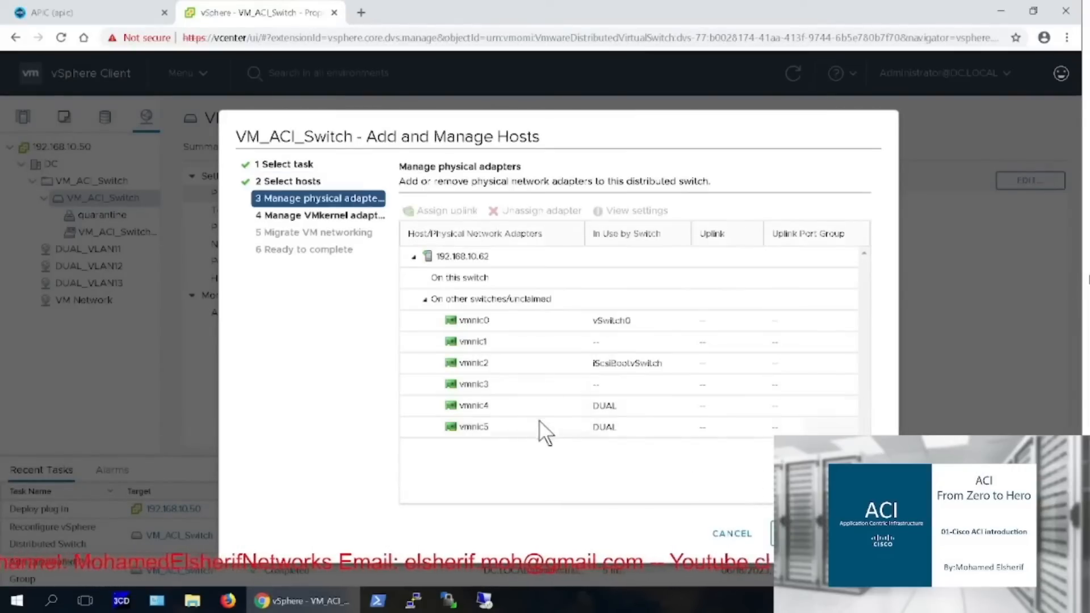
Assign vmnic4 to uplink1 and vmnic5 to uplink2
{"action": "left_click", "coordinate": [479, 406]}
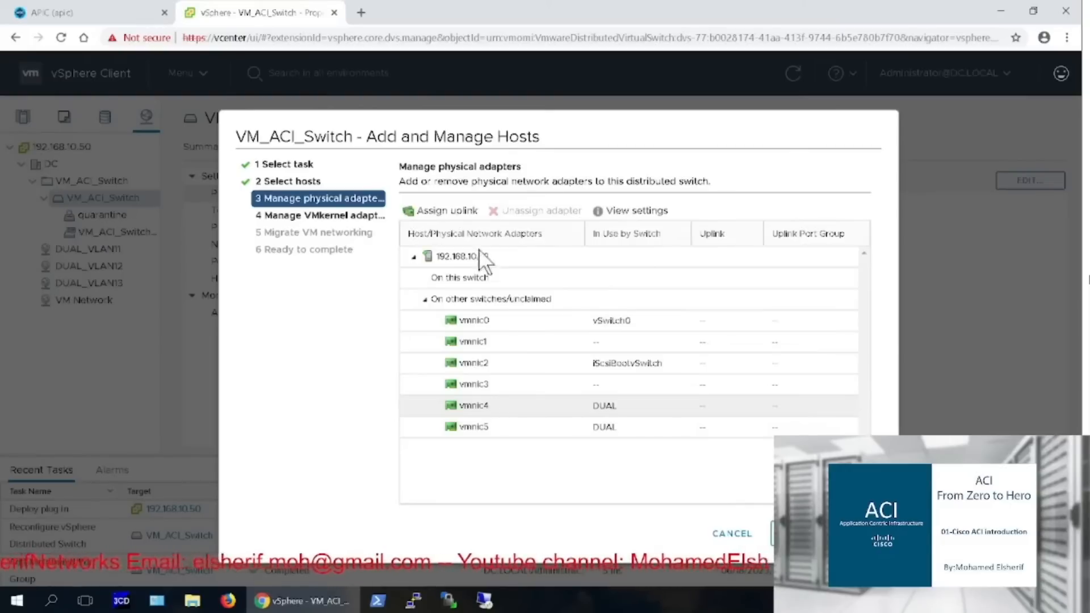
{"action": "left_click", "coordinate": [450, 210]}
{"action": "left_click", "coordinate": [397, 207]}
{"action": "left_click", "coordinate": [703, 487]}
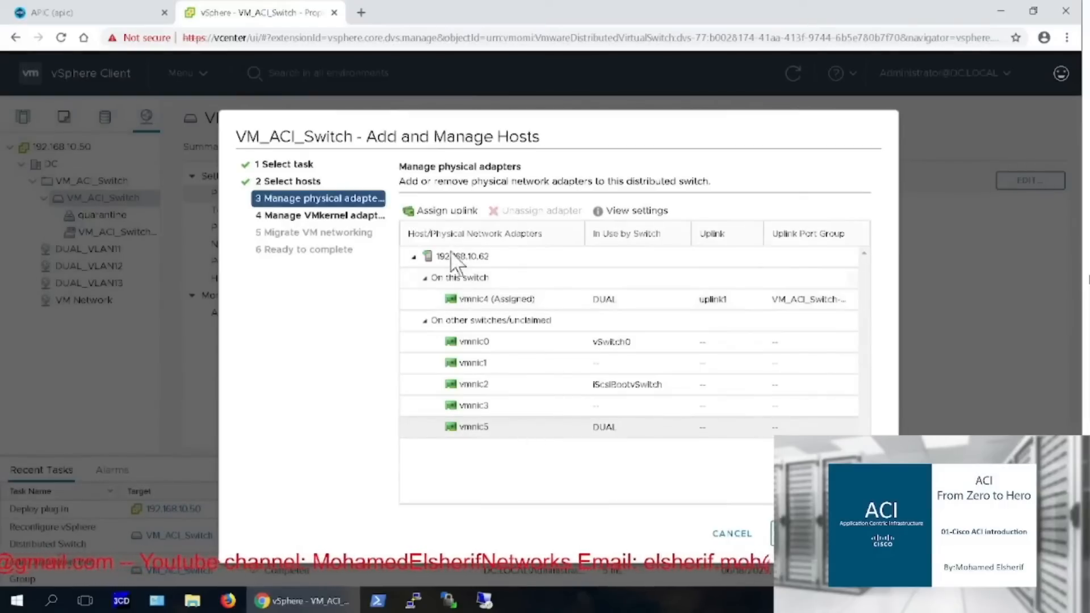
{"action": "left_click", "coordinate": [484, 430]}
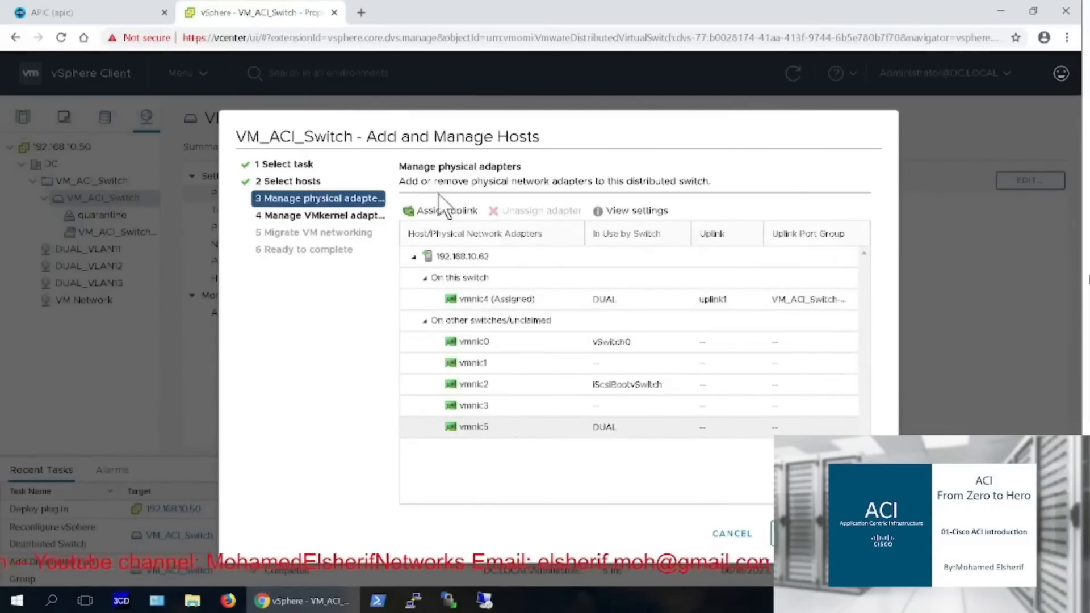
{"action": "left_click", "coordinate": [437, 211]}
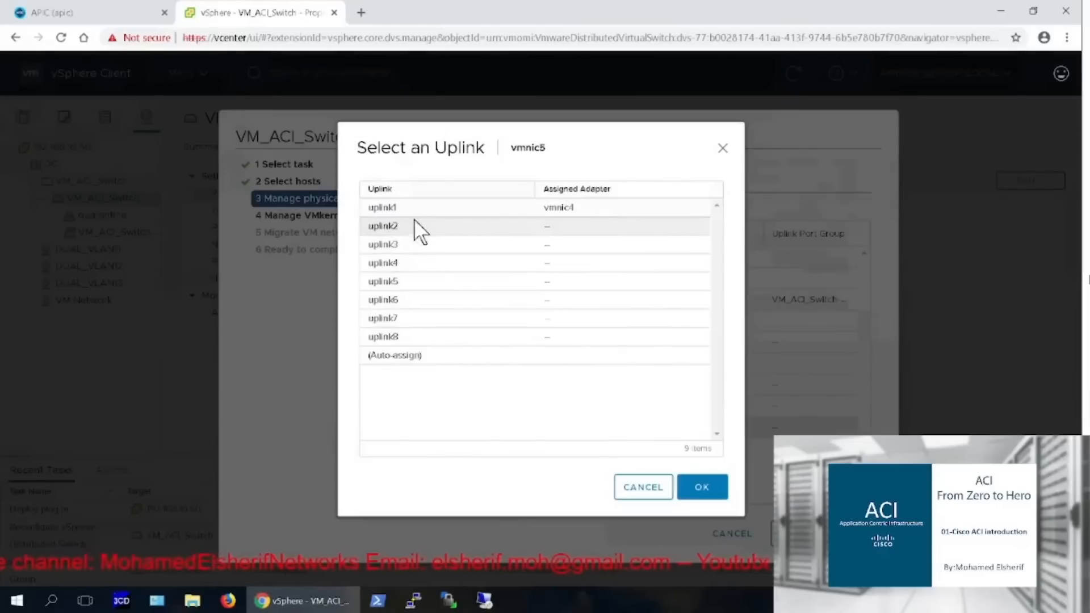
{"action": "left_click", "coordinate": [415, 225]}
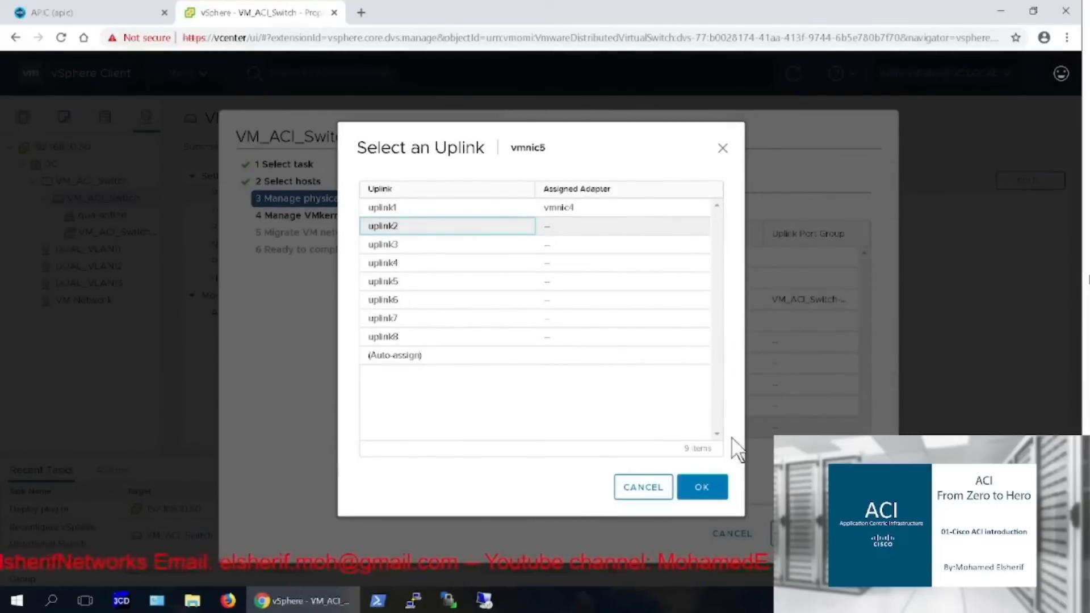
{"action": "left_click", "coordinate": [717, 489]}
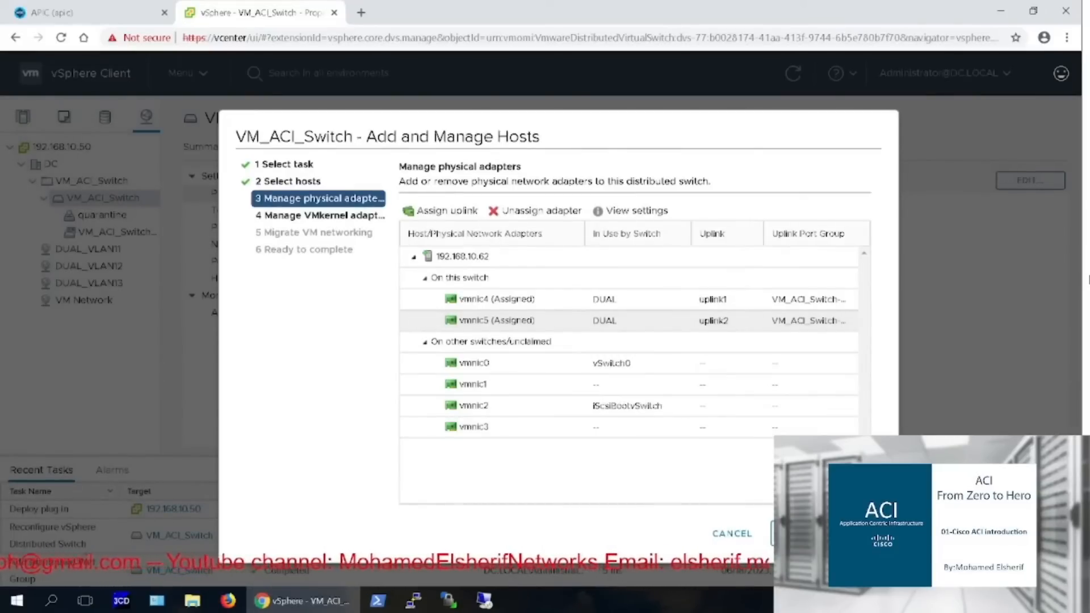
Skip the VMkernel and VM migration steps and finish adding the host to VM_ACI_Switch
{"action": "left_click", "coordinate": [795, 534]}
{"action": "left_click", "coordinate": [795, 533]}
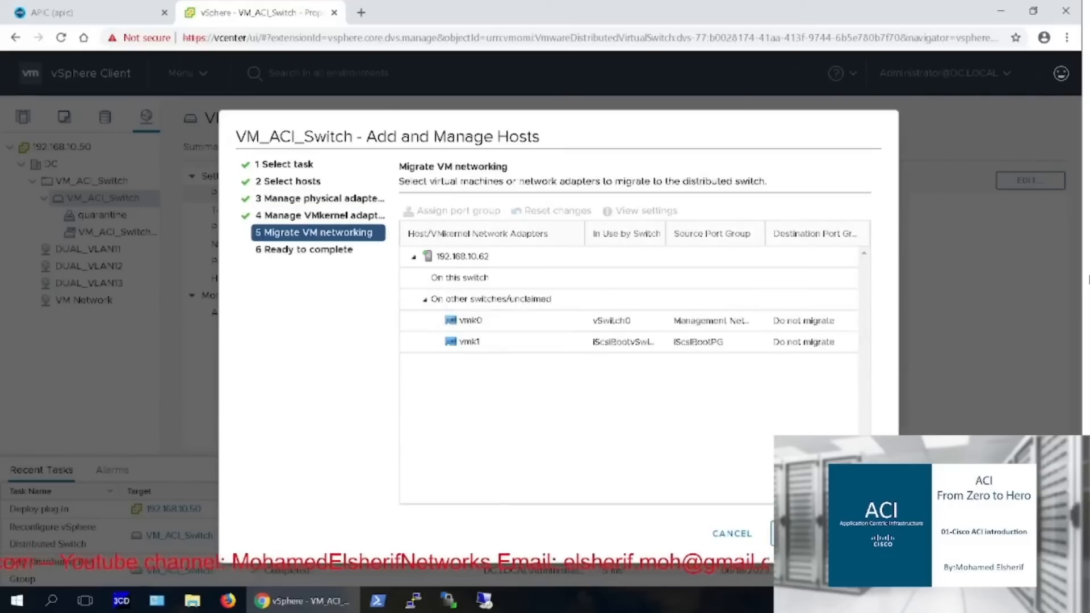
{"action": "left_click", "coordinate": [794, 533]}
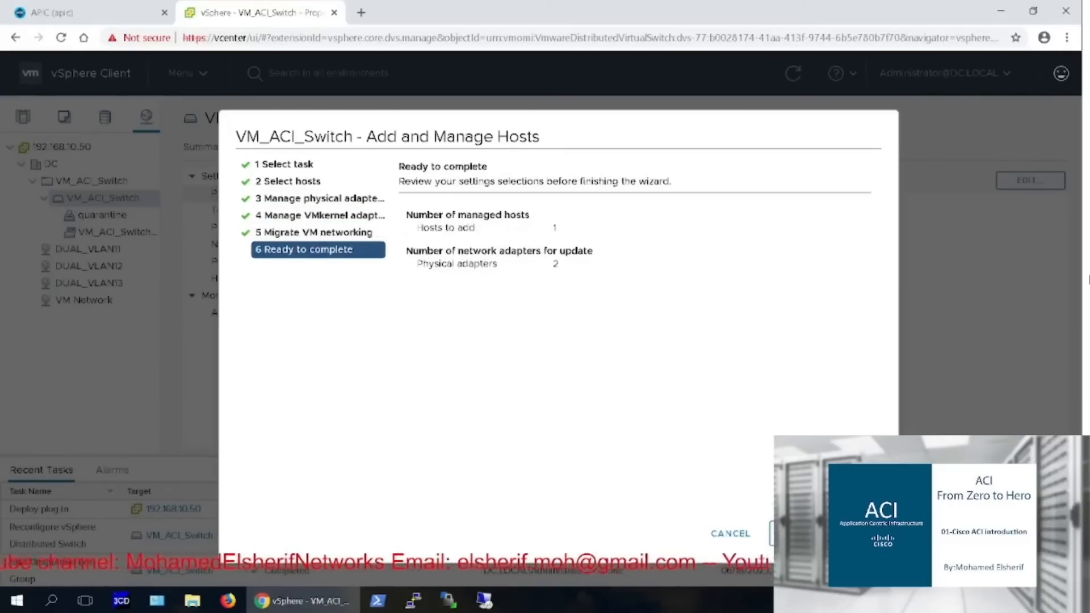
{"action": "left_click", "coordinate": [794, 533]}
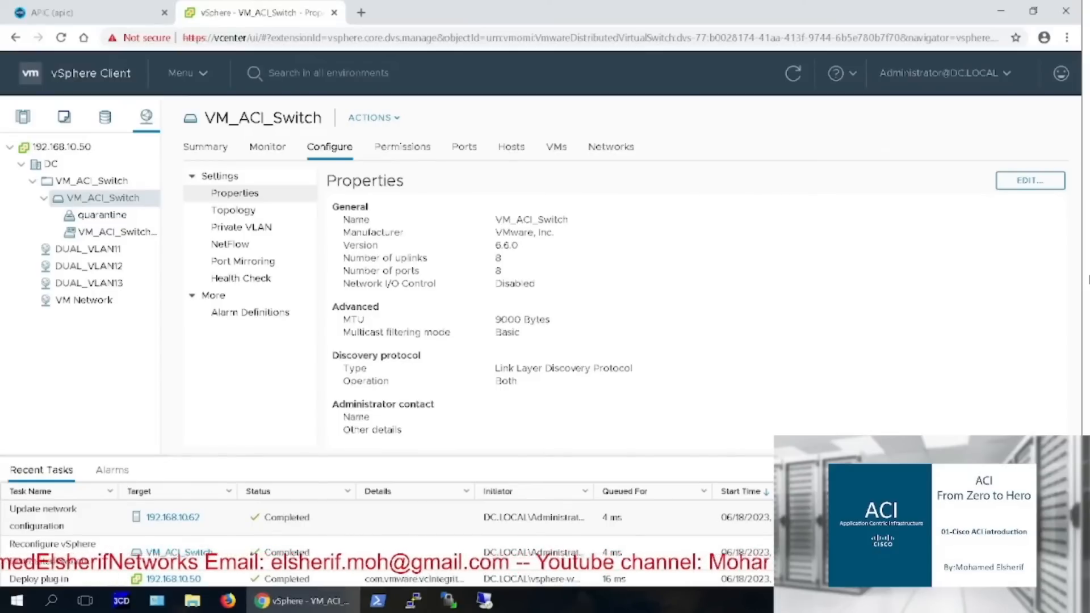
{"action": "left_click", "coordinate": [33, 15]}
Navigate Sales tenant > eCommerce_AP > Web_EPG and open its Domains (VMs and Bare-Metals) list
{"action": "left_click", "coordinate": [103, 105]}
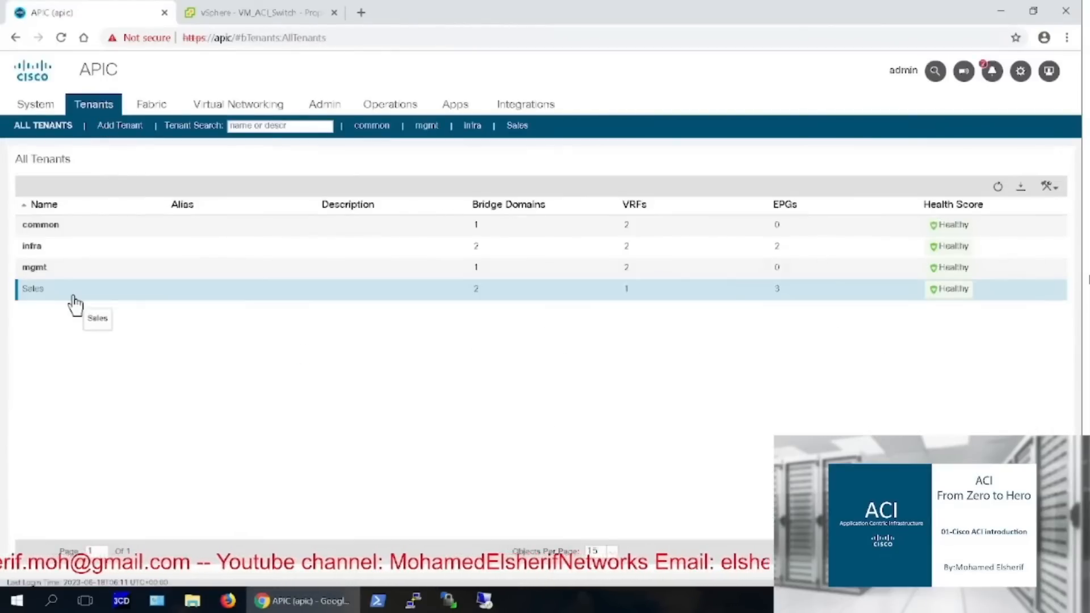
{"action": "double_click", "coordinate": [73, 294]}
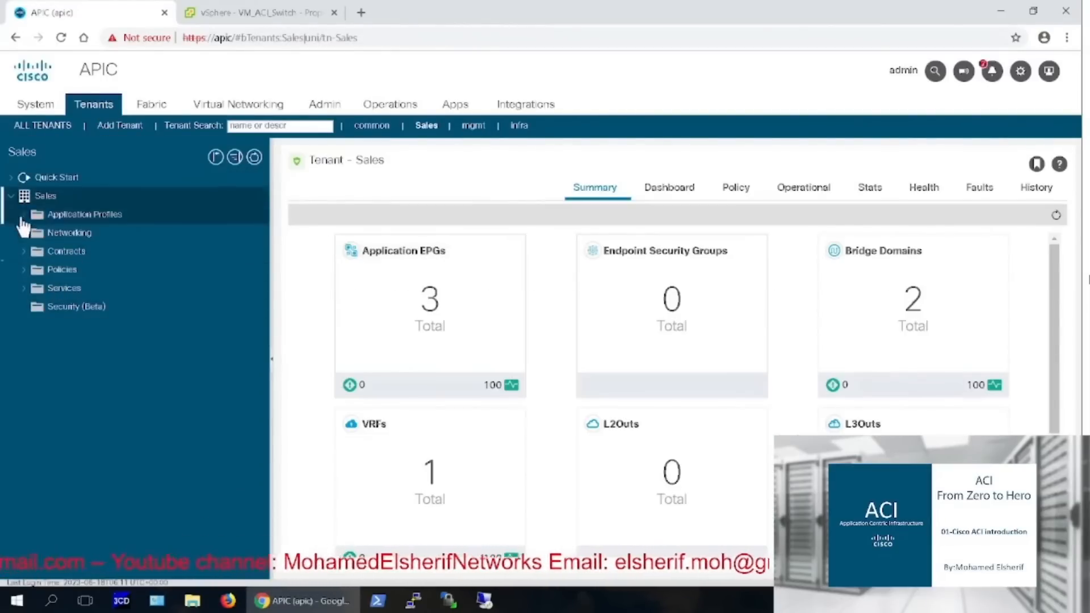
{"action": "left_click", "coordinate": [22, 216]}
{"action": "left_click", "coordinate": [31, 238]}
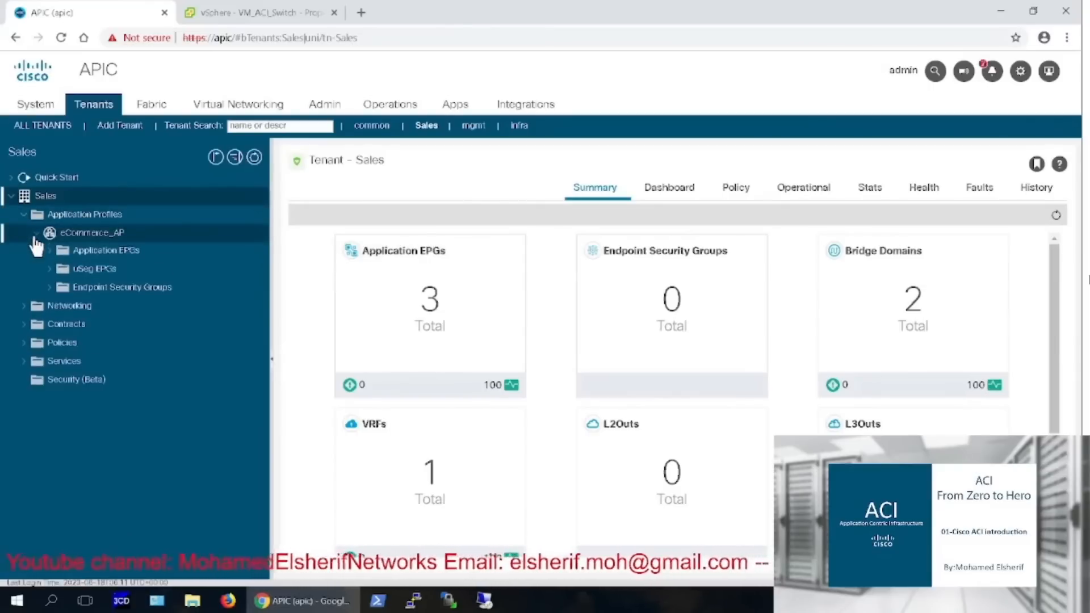
{"action": "left_click", "coordinate": [52, 252]}
{"action": "left_click", "coordinate": [67, 307]}
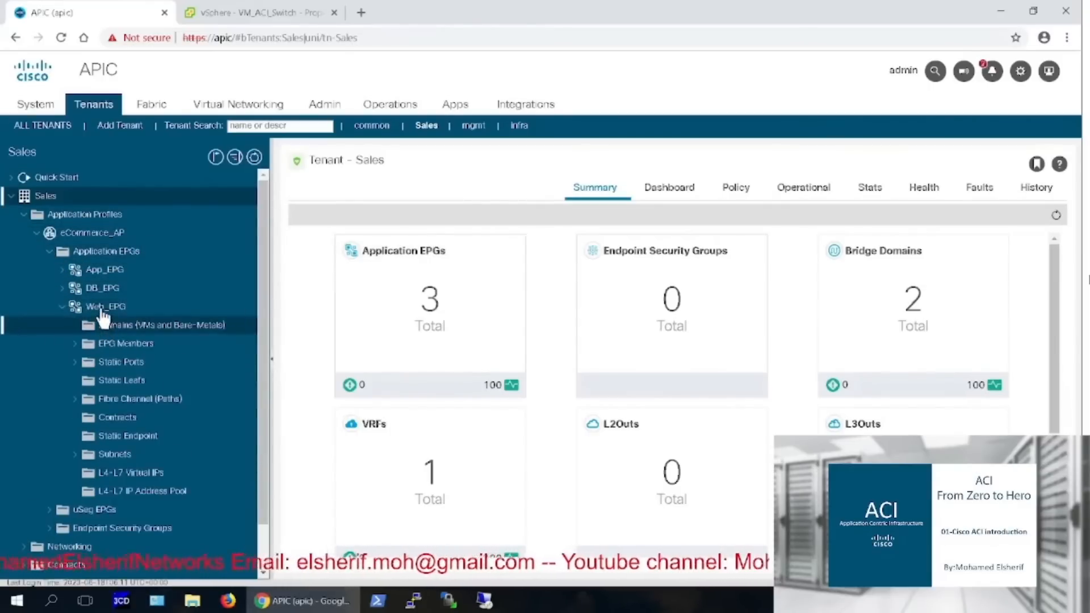
{"action": "left_click", "coordinate": [125, 327]}
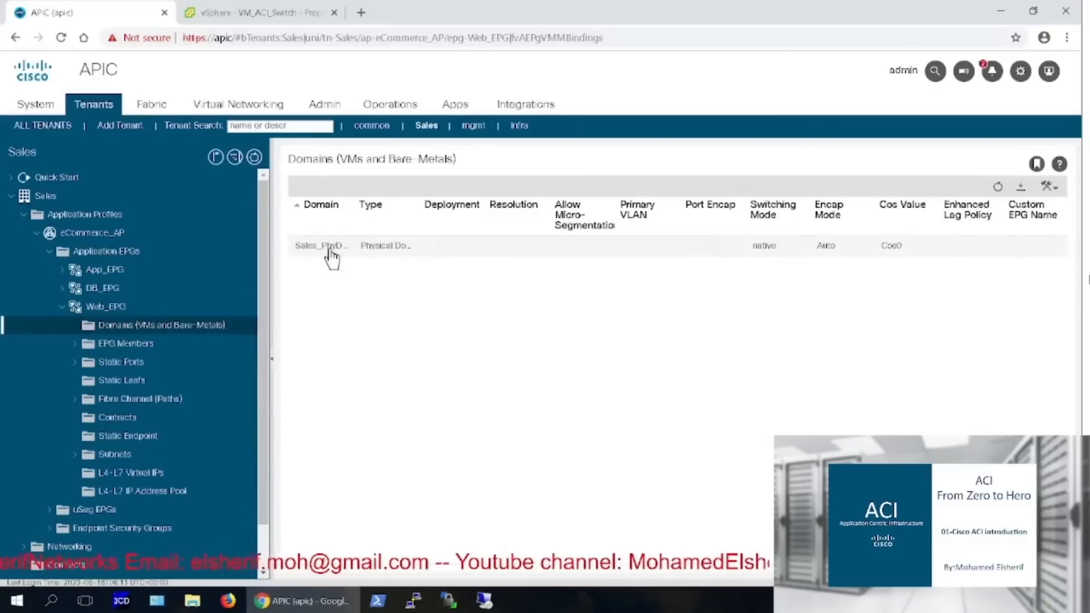
{"action": "right_click", "coordinate": [202, 335]}
Associate Web_EPG with VMM domain VM_ACI_Switch using Immediate deployment and Pre-provision resolution
{"action": "left_click", "coordinate": [244, 338]}
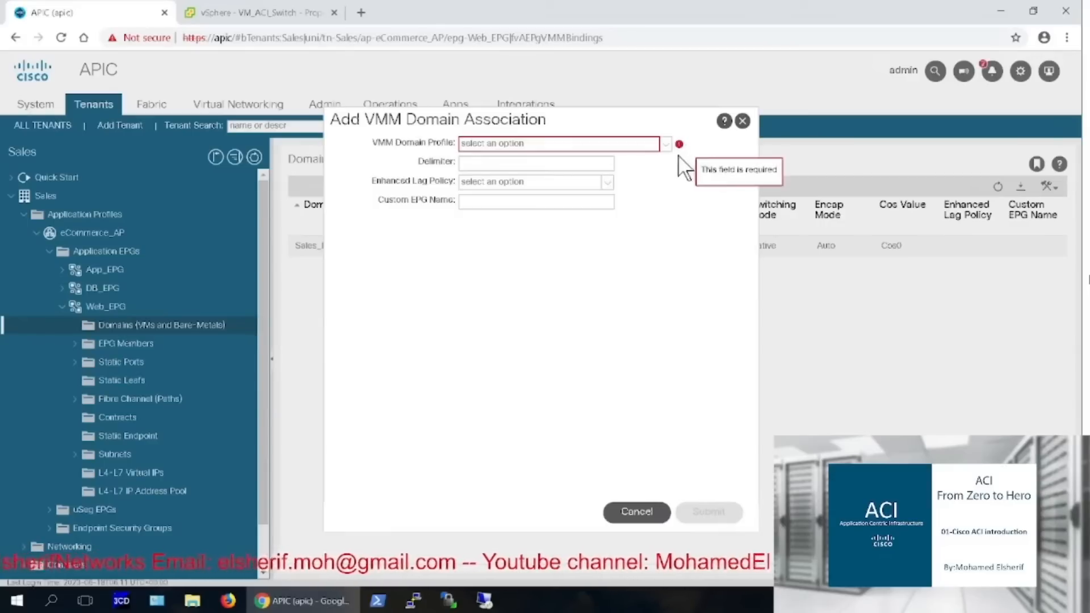
{"action": "left_click", "coordinate": [665, 144]}
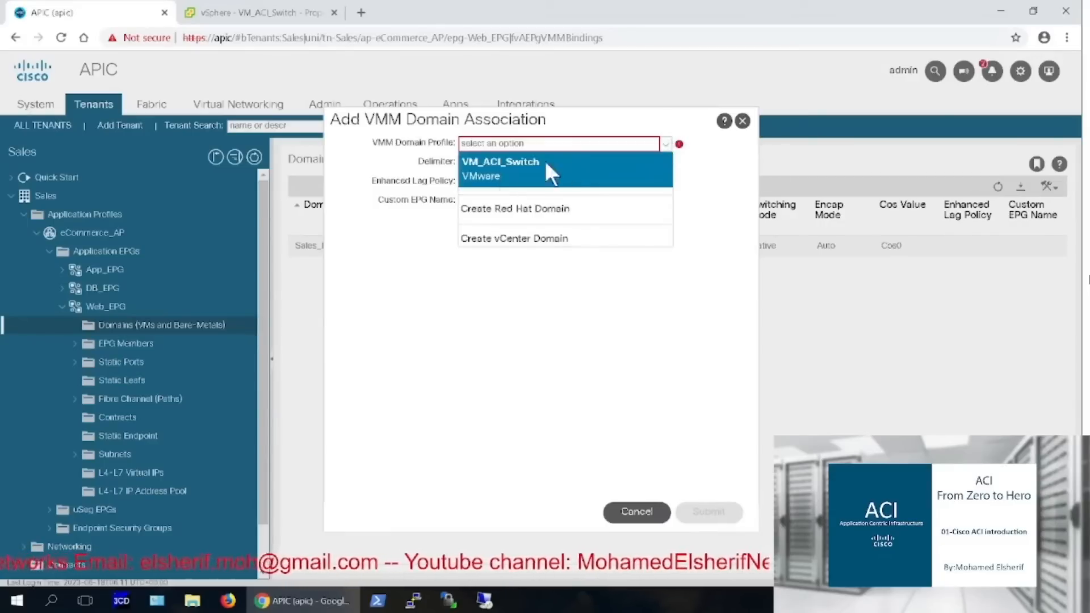
{"action": "left_click", "coordinate": [478, 169]}
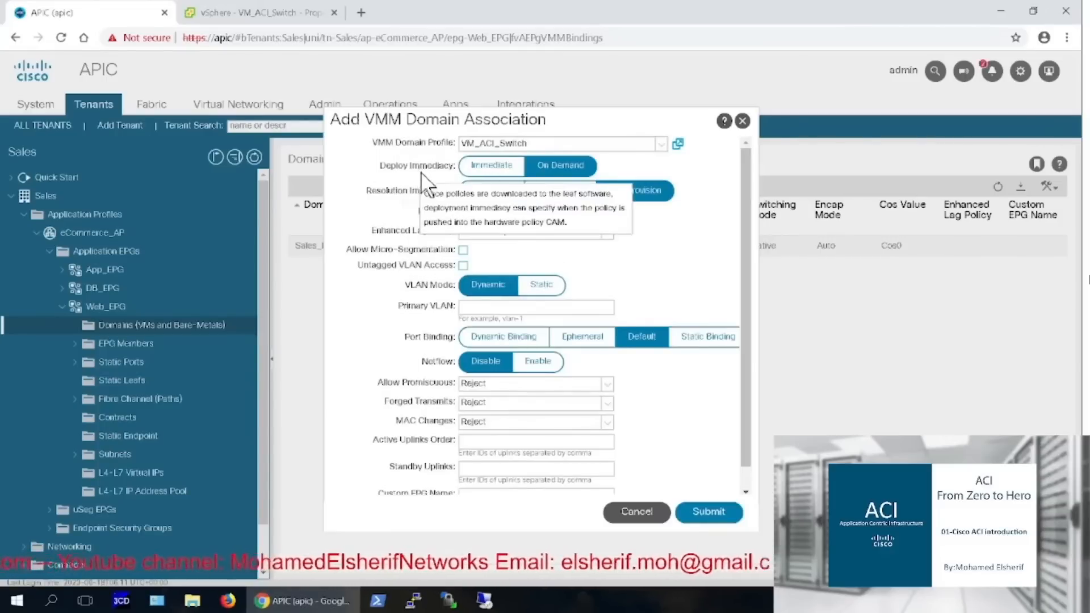
{"action": "mouse_move", "coordinate": [393, 164]}
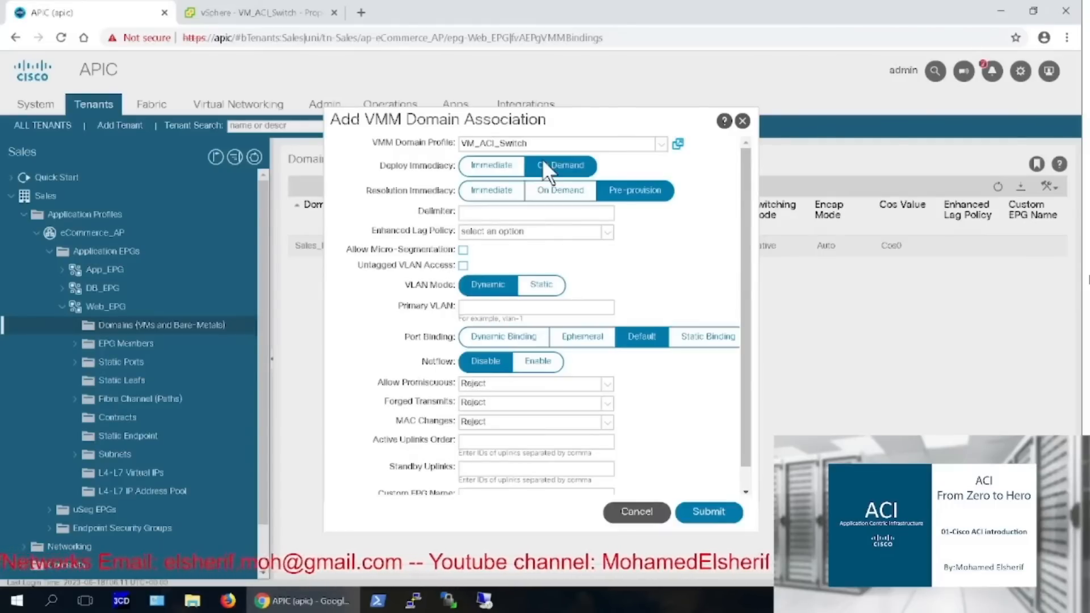
{"action": "left_click", "coordinate": [509, 162]}
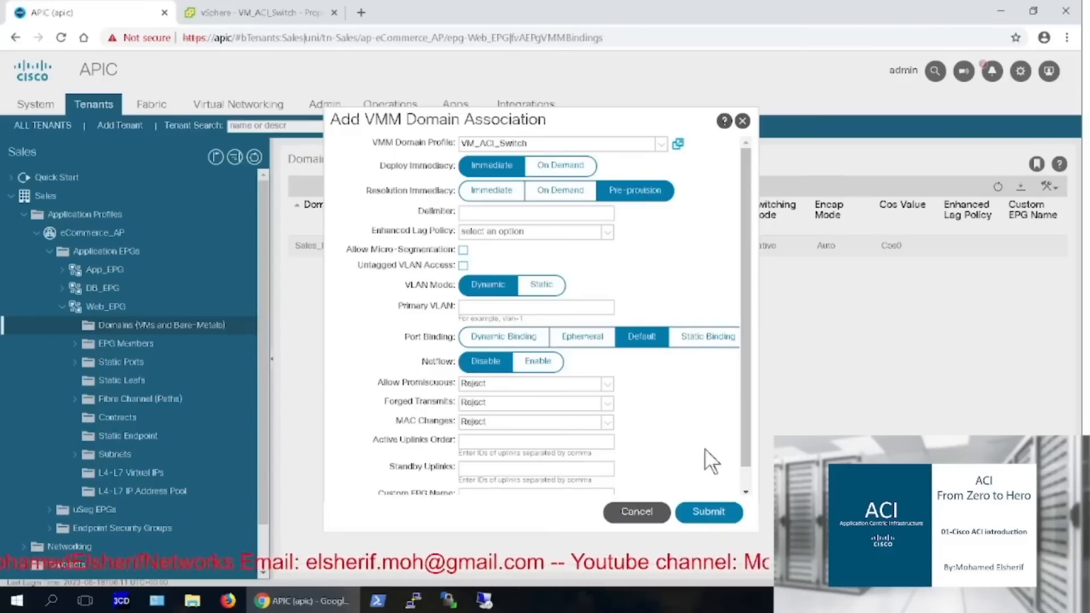
{"action": "left_click", "coordinate": [701, 511]}
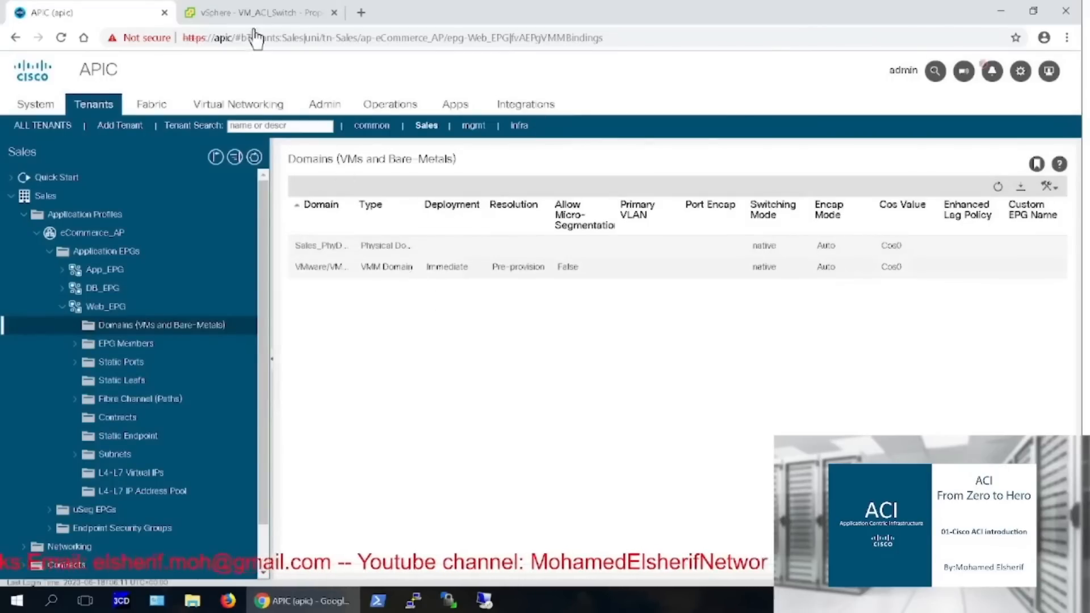
{"action": "left_click", "coordinate": [245, 9]}
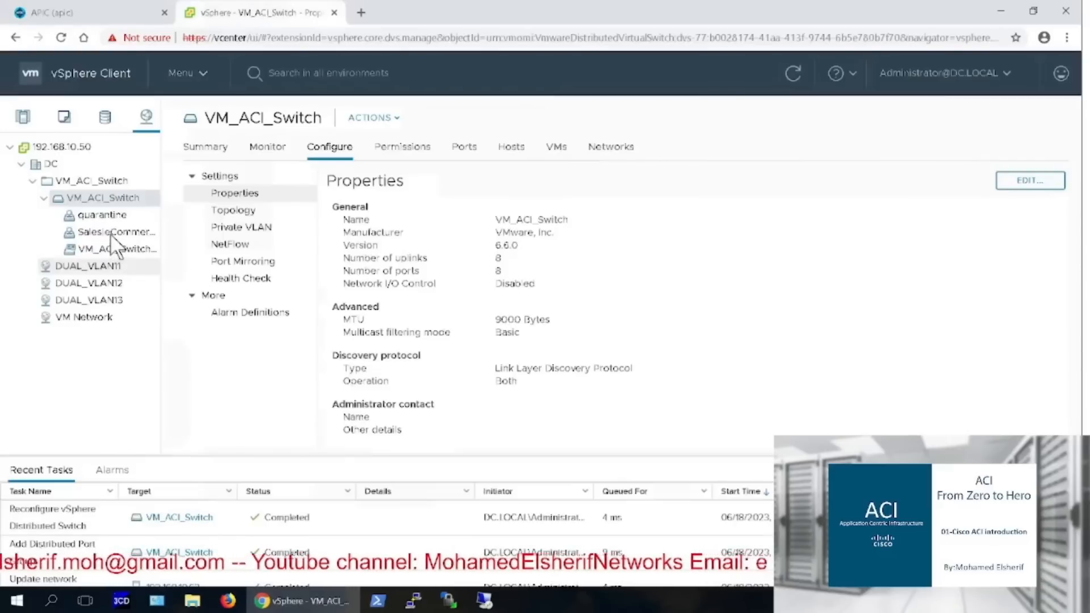
{"action": "left_click", "coordinate": [110, 232]}
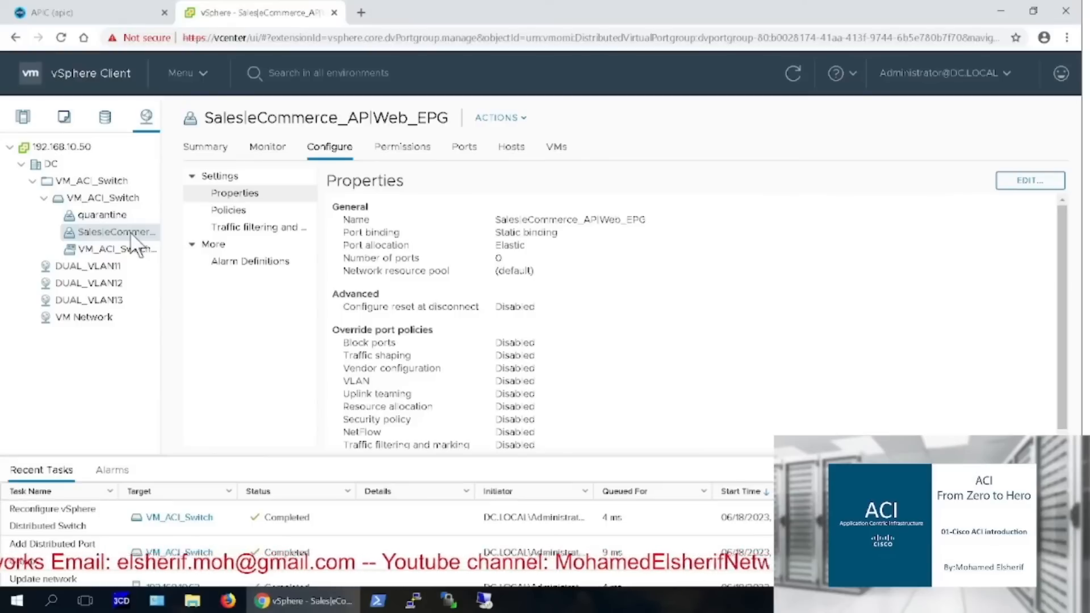
{"action": "left_click", "coordinate": [41, 16]}
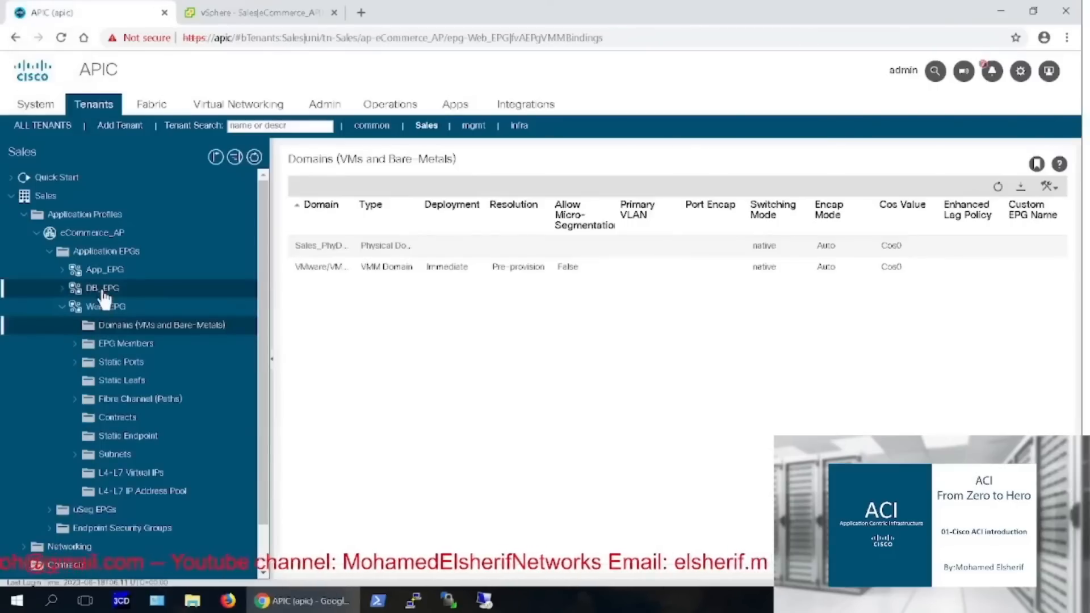
Expand DB_EPG and open its Domains list
{"action": "left_click", "coordinate": [103, 289]}
{"action": "left_click", "coordinate": [61, 288]}
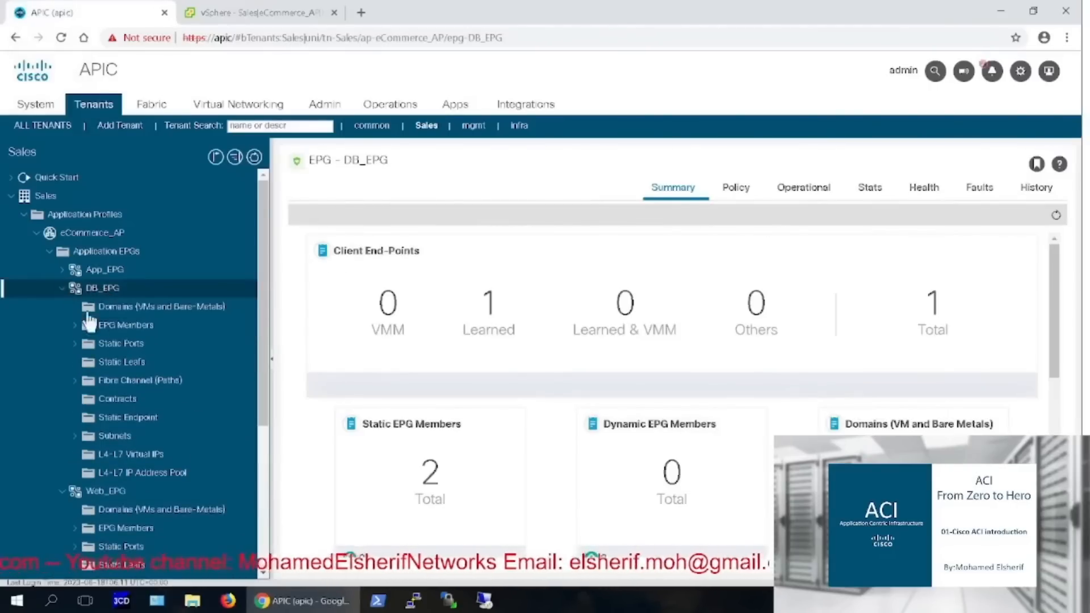
{"action": "left_click", "coordinate": [141, 309]}
Add VMM domain VM_ACI_Switch to DB_EPG with Immediate resolution and Immediate deployment
{"action": "right_click", "coordinate": [142, 313]}
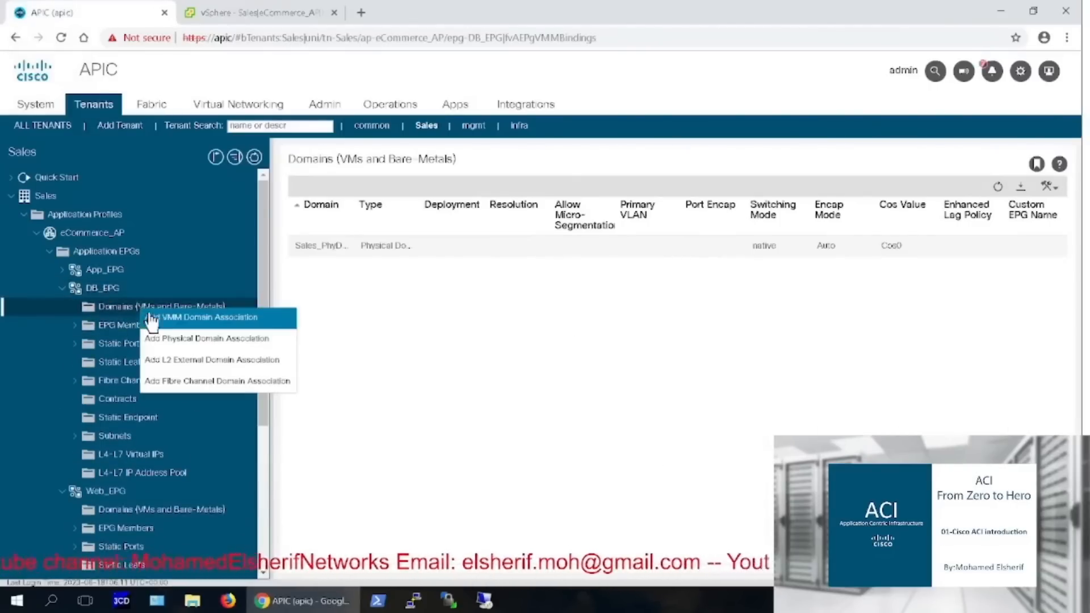
{"action": "left_click", "coordinate": [175, 320]}
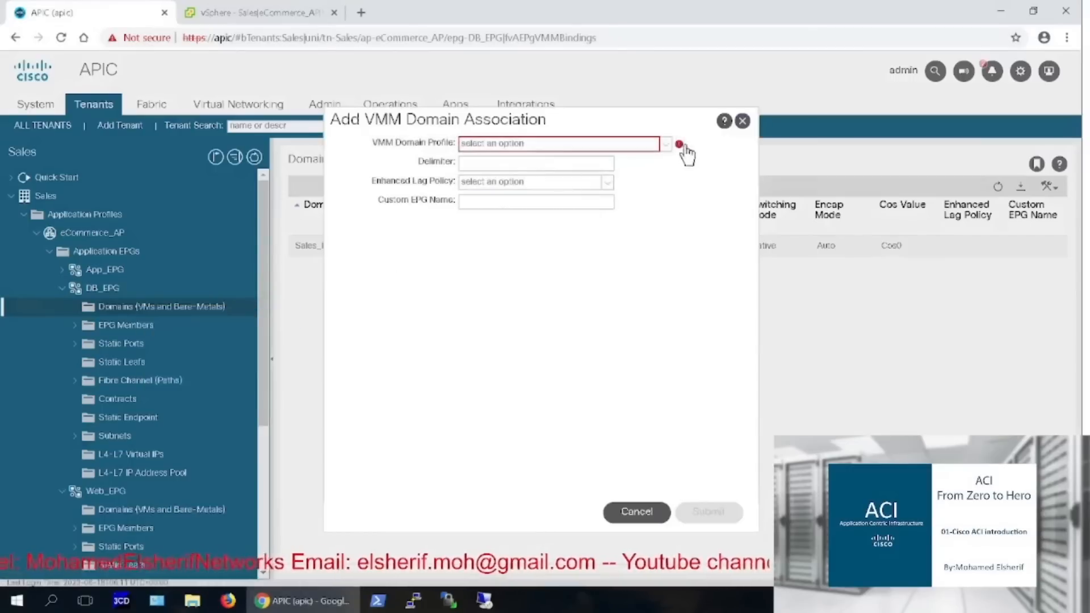
{"action": "left_click", "coordinate": [666, 141]}
{"action": "left_click", "coordinate": [598, 172]}
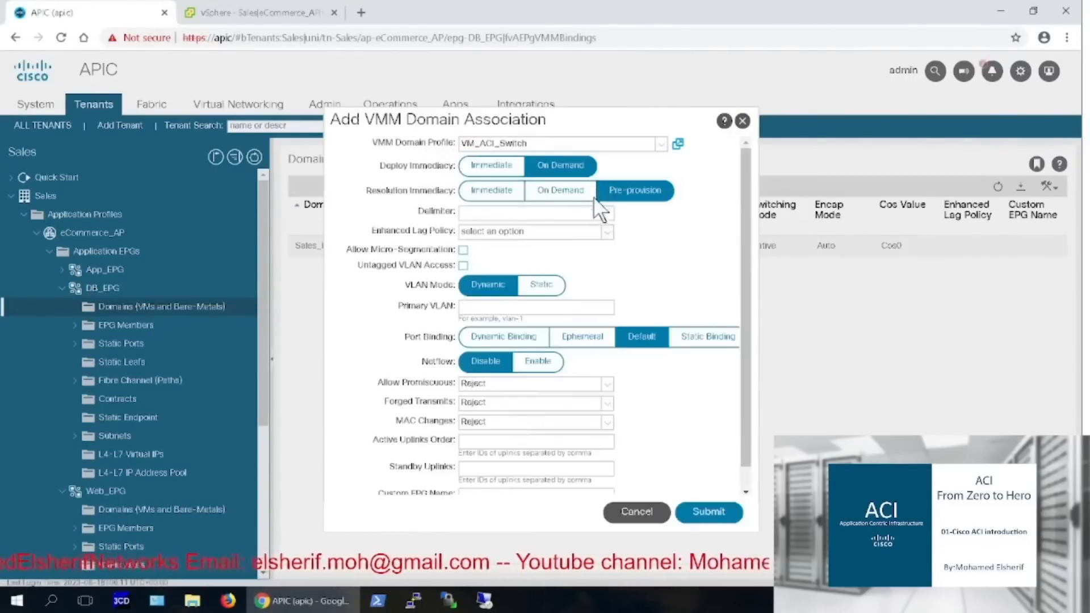
{"action": "left_click", "coordinate": [492, 192]}
{"action": "left_click", "coordinate": [491, 165]}
{"action": "left_click", "coordinate": [702, 514]}
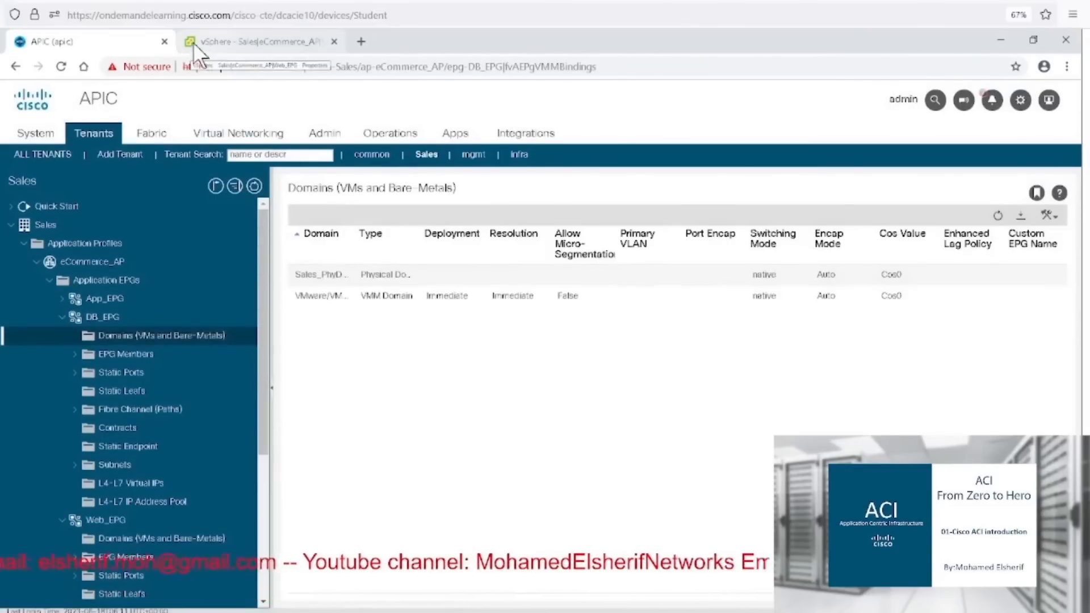
{"action": "left_click", "coordinate": [193, 42]}
Inspect the DB_EPG port group, then open WEB_VM under host 192.168.10.62 in Hosts and Clusters
{"action": "left_click", "coordinate": [131, 234]}
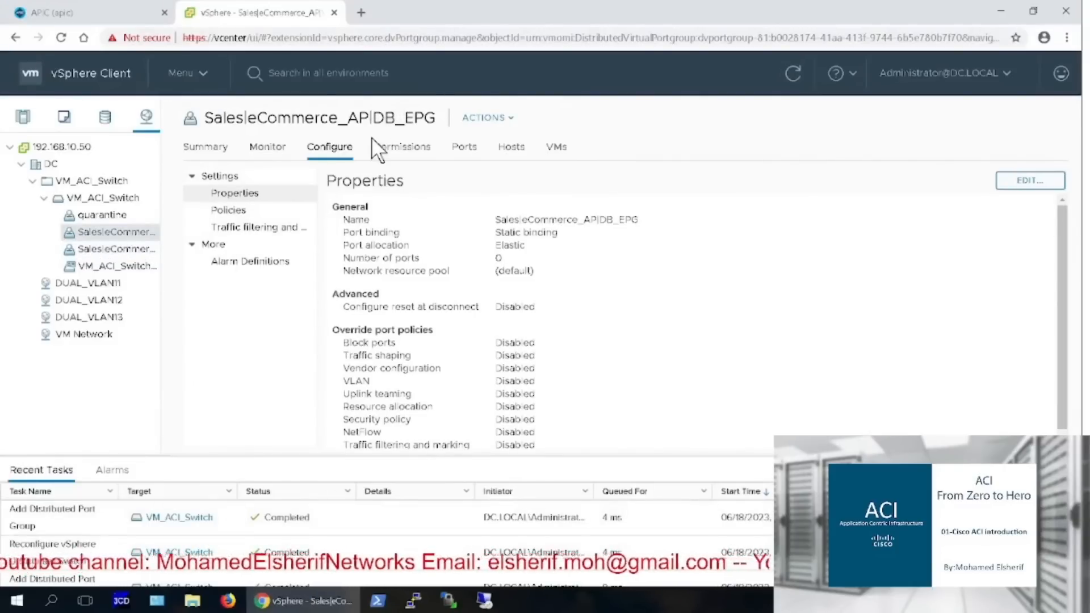
{"action": "left_click", "coordinate": [20, 118]}
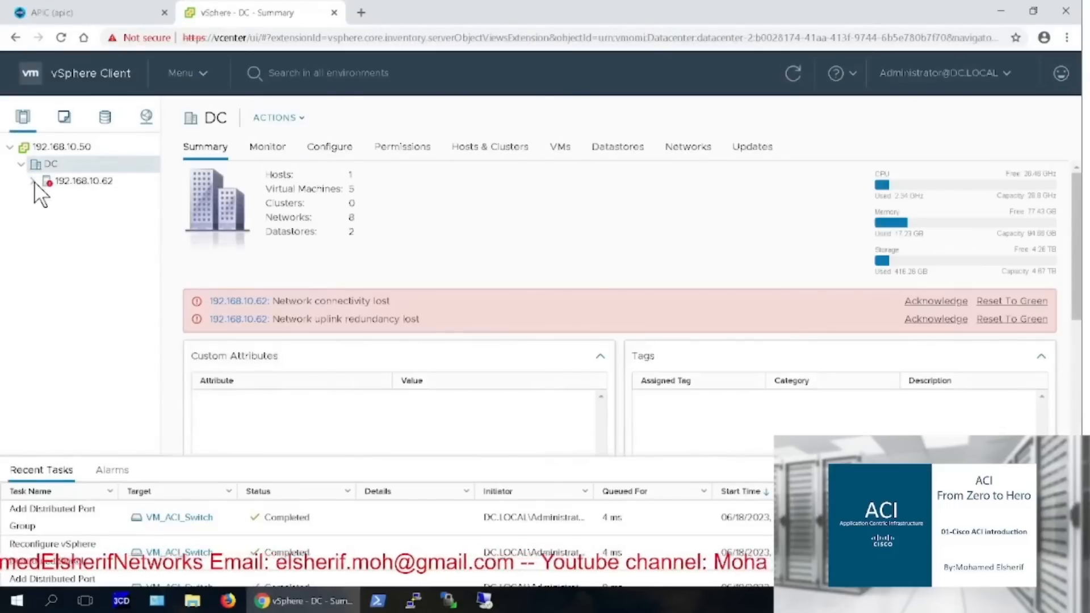
{"action": "left_click", "coordinate": [33, 181]}
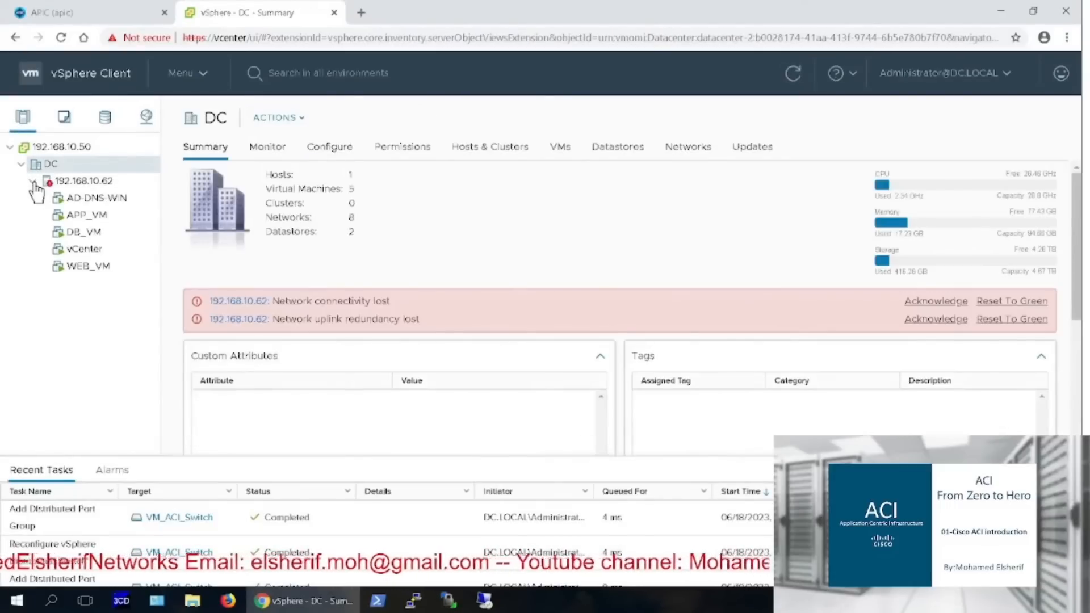
{"action": "left_click", "coordinate": [96, 265]}
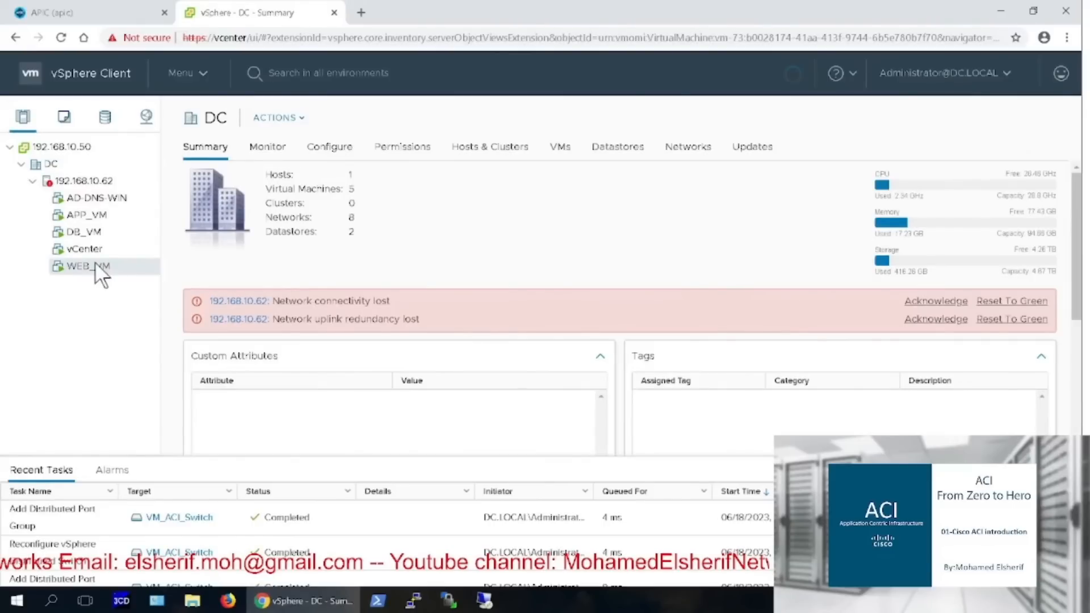
Set WEB_VM's Network adapter 1 to the Sales|eCommerce_AP|Web_EPG port group and apply
{"action": "right_click", "coordinate": [96, 265]}
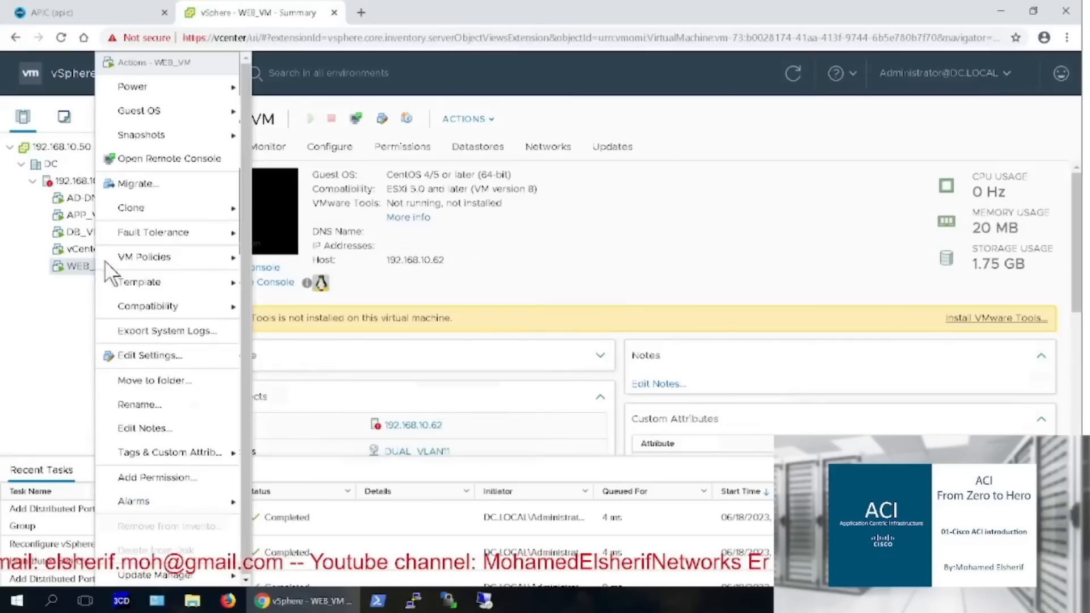
{"action": "mouse_move", "coordinate": [117, 259]}
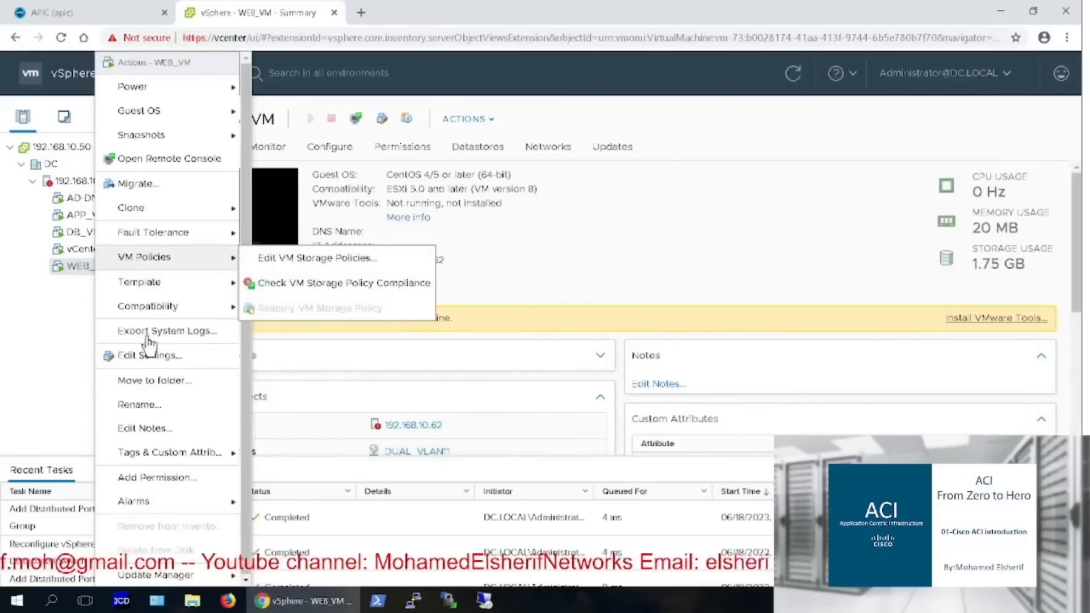
{"action": "left_click", "coordinate": [151, 354]}
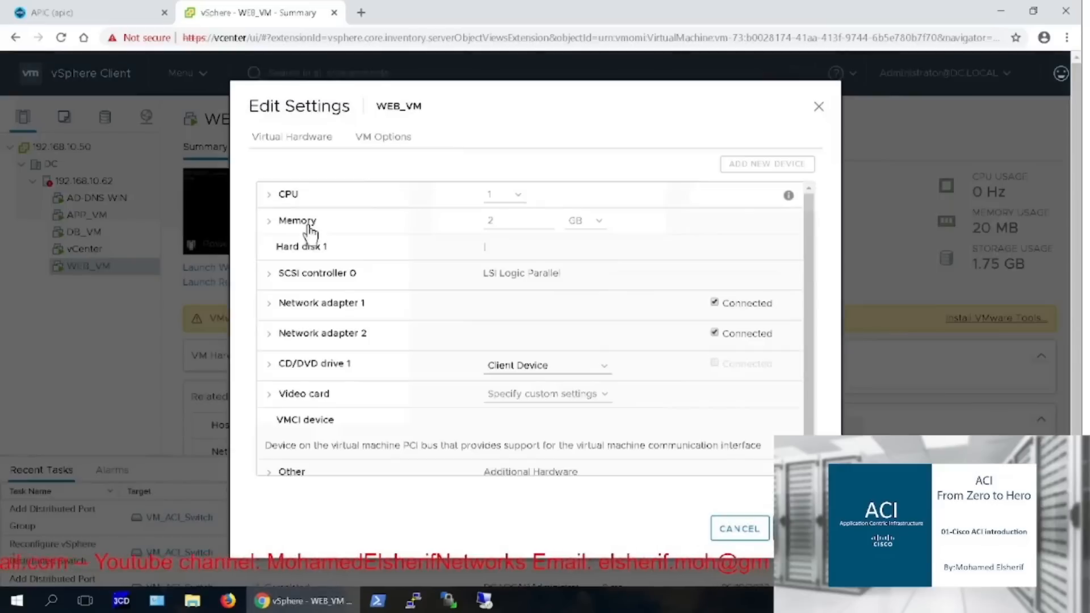
{"action": "left_click", "coordinate": [529, 314]}
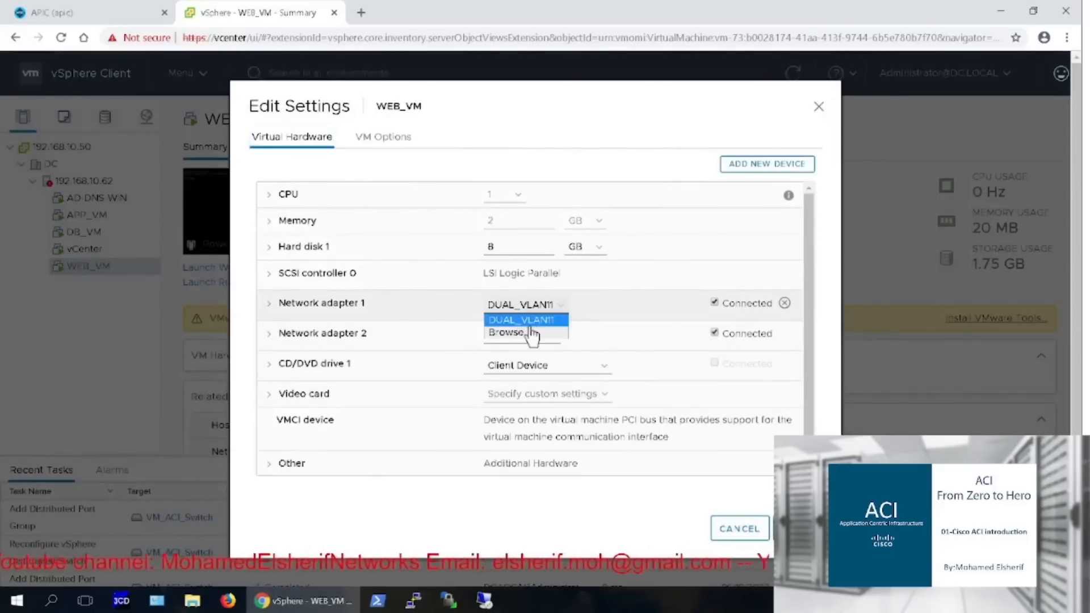
{"action": "left_click", "coordinate": [529, 330]}
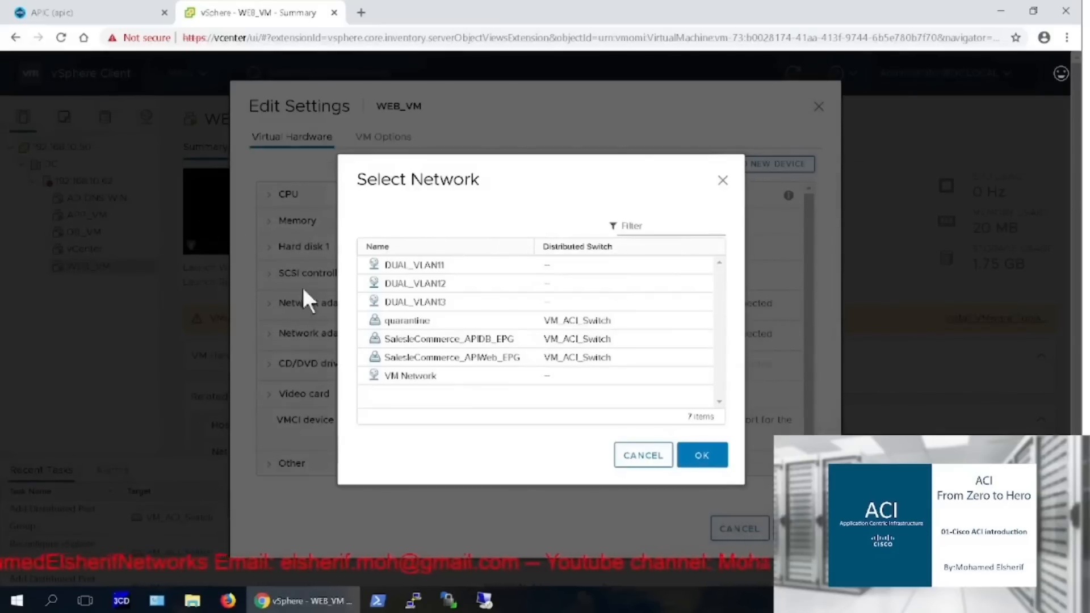
{"action": "left_click", "coordinate": [452, 356]}
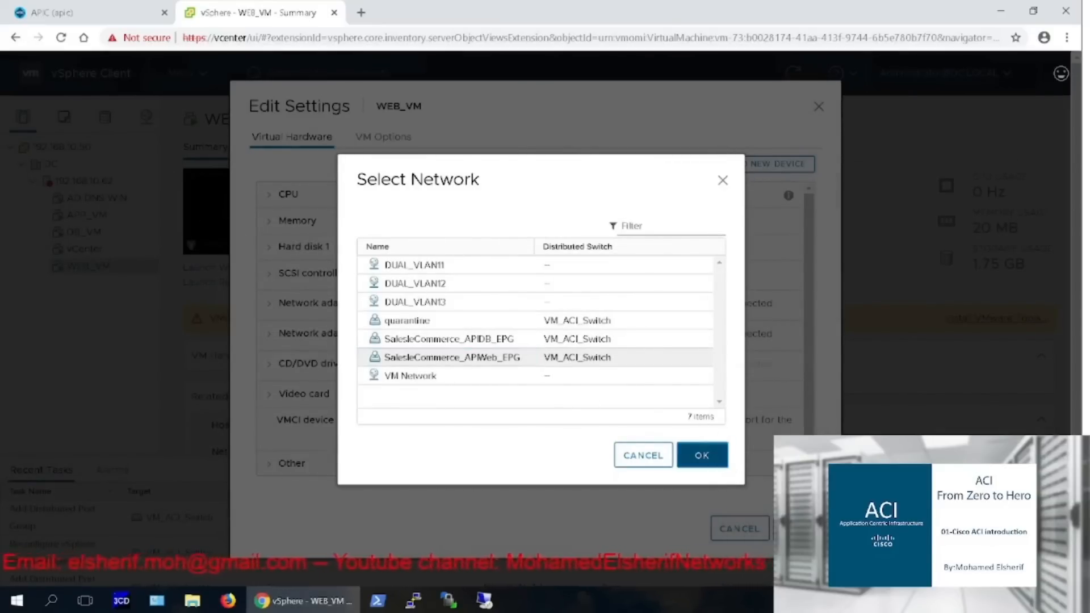
{"action": "left_click", "coordinate": [701, 455]}
{"action": "left_click", "coordinate": [797, 528]}
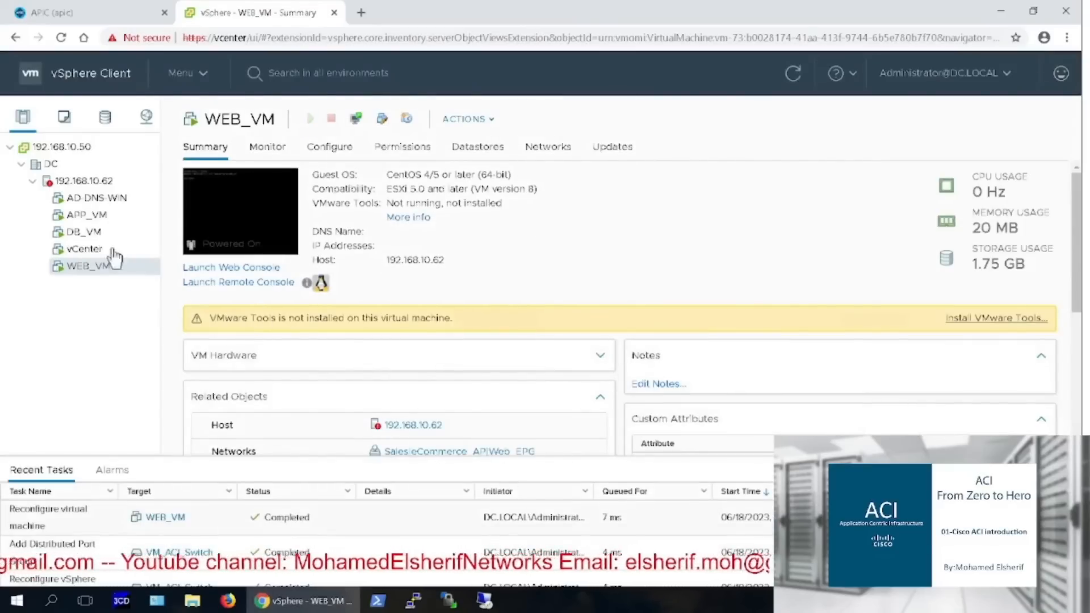
In APIC, view Web_EPG's operational client endpoints and inspect WEB_VM's 10.0.1.1 entry
{"action": "left_click", "coordinate": [20, 12]}
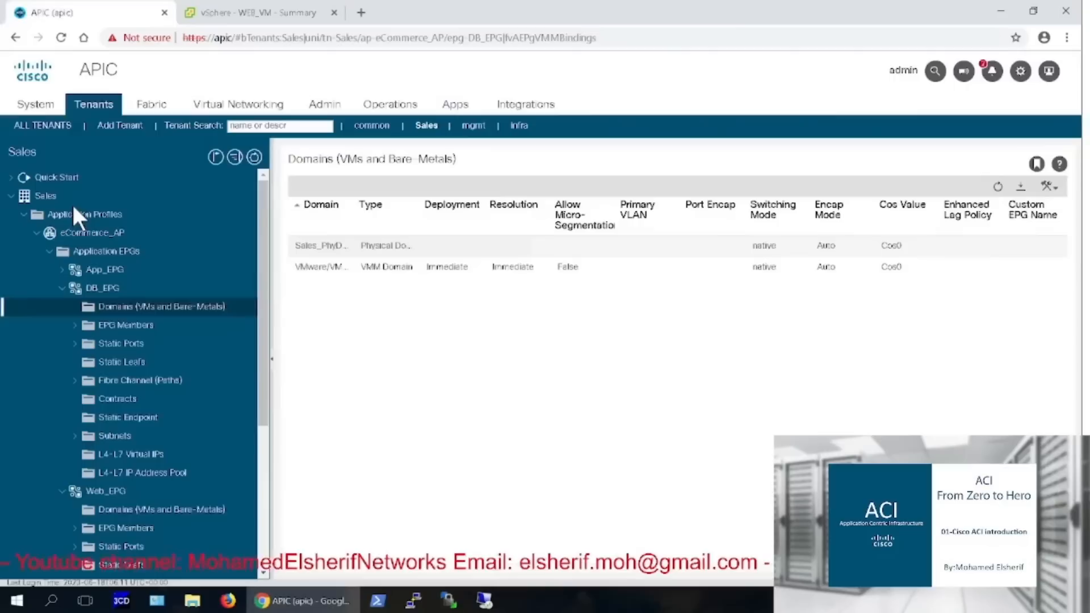
{"action": "left_click", "coordinate": [114, 493]}
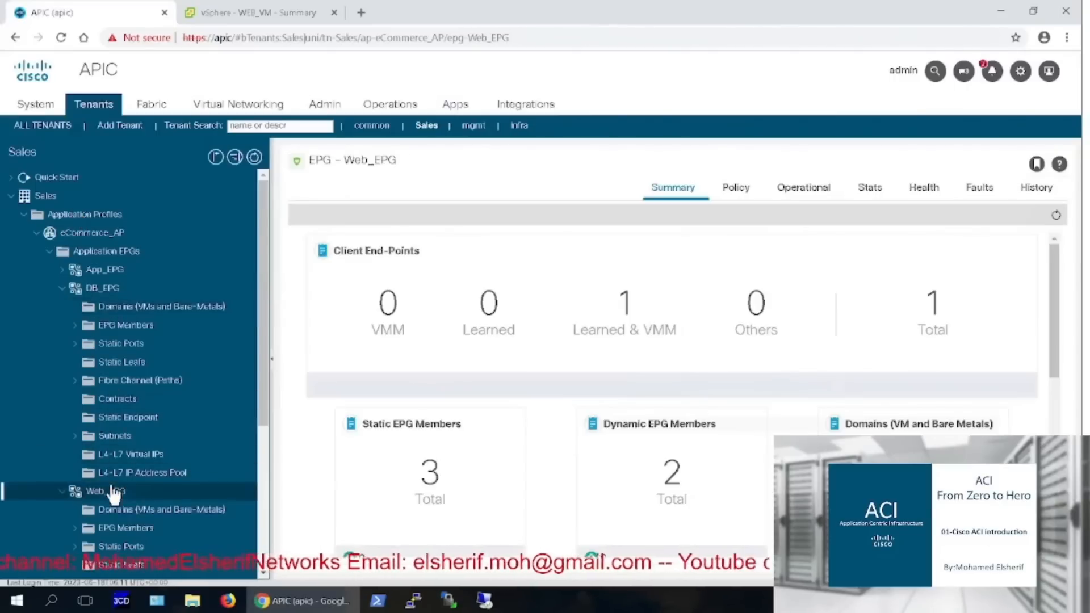
{"action": "left_click", "coordinate": [793, 197]}
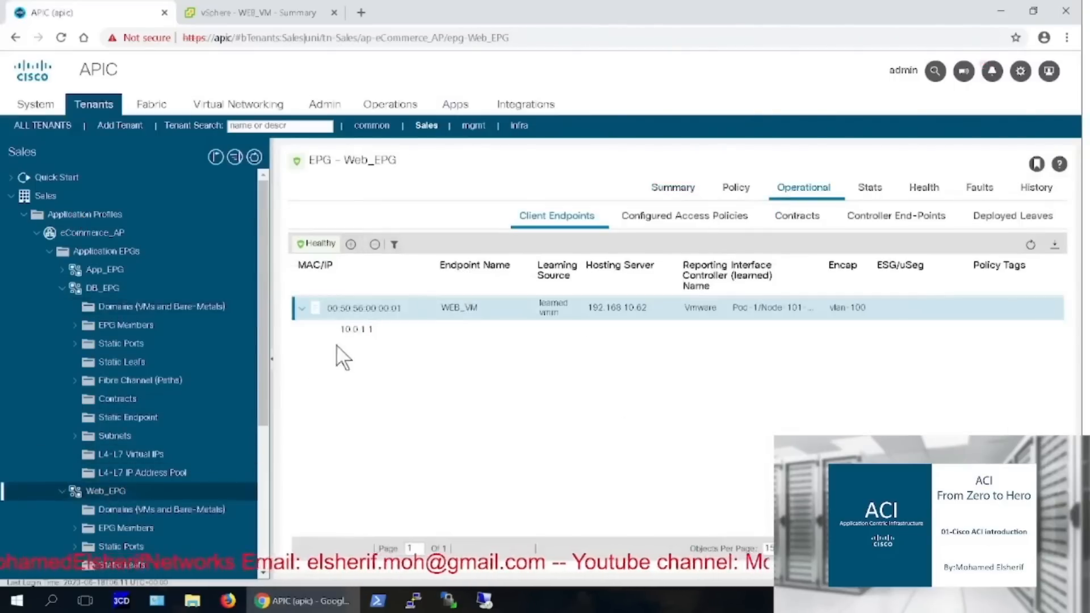
{"action": "left_click", "coordinate": [366, 334]}
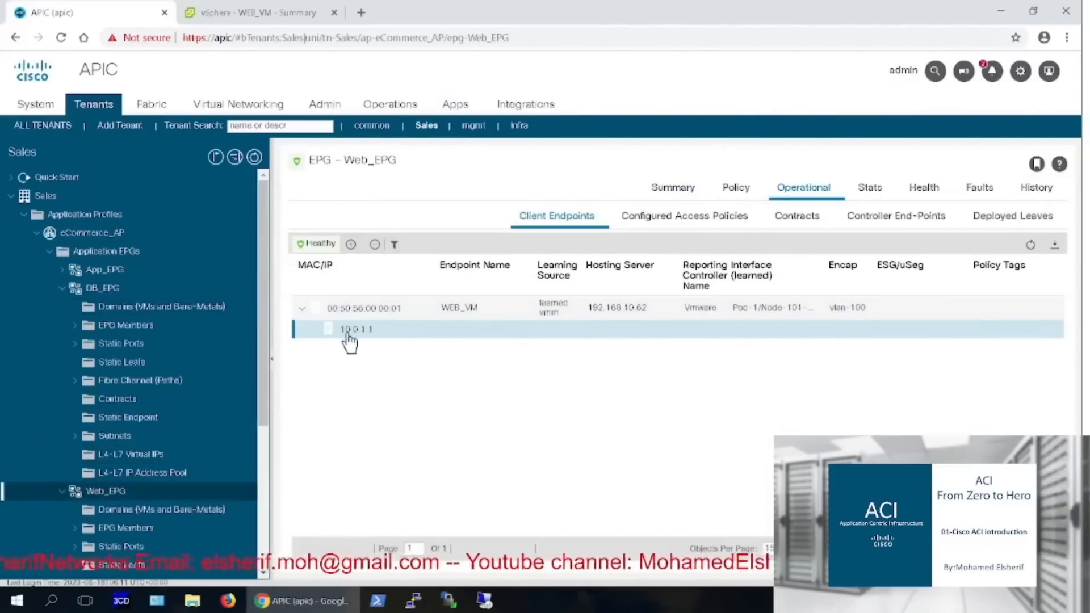